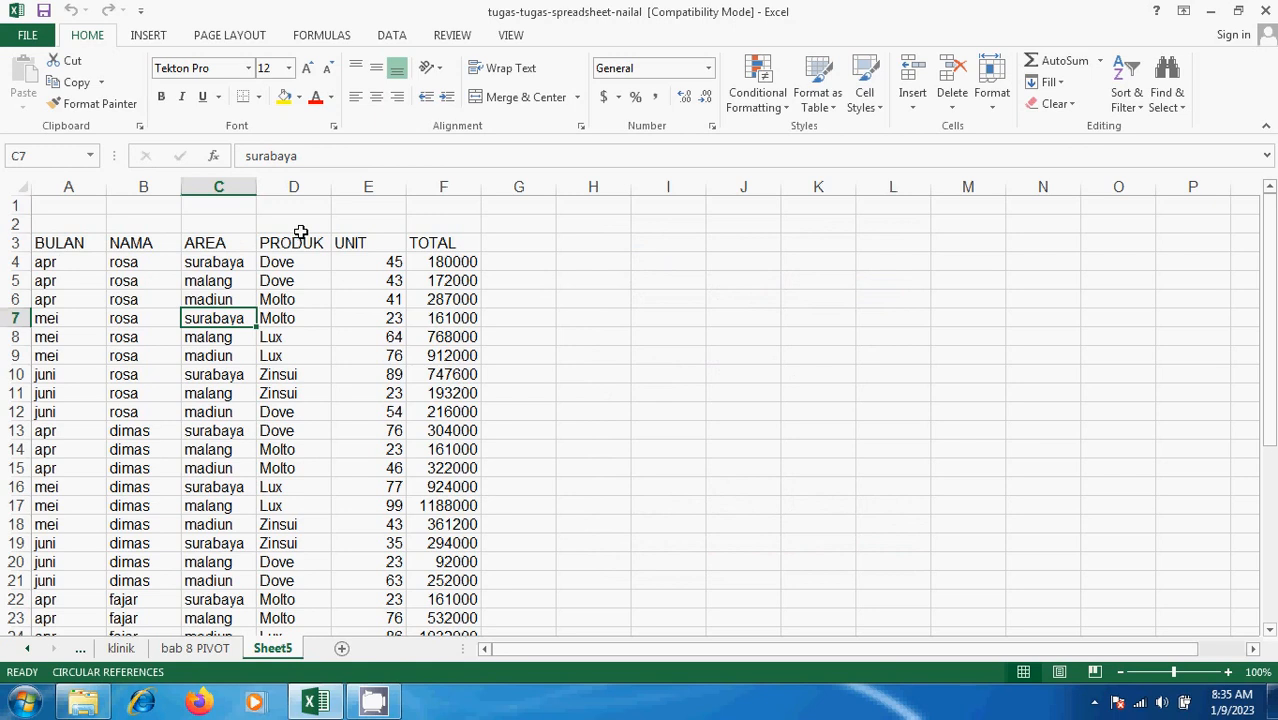
# Step: Insert a PivotTable on a new worksheet from the sales data in Sheet5!$A$3:$F$39
pyautogui.click(460, 262)
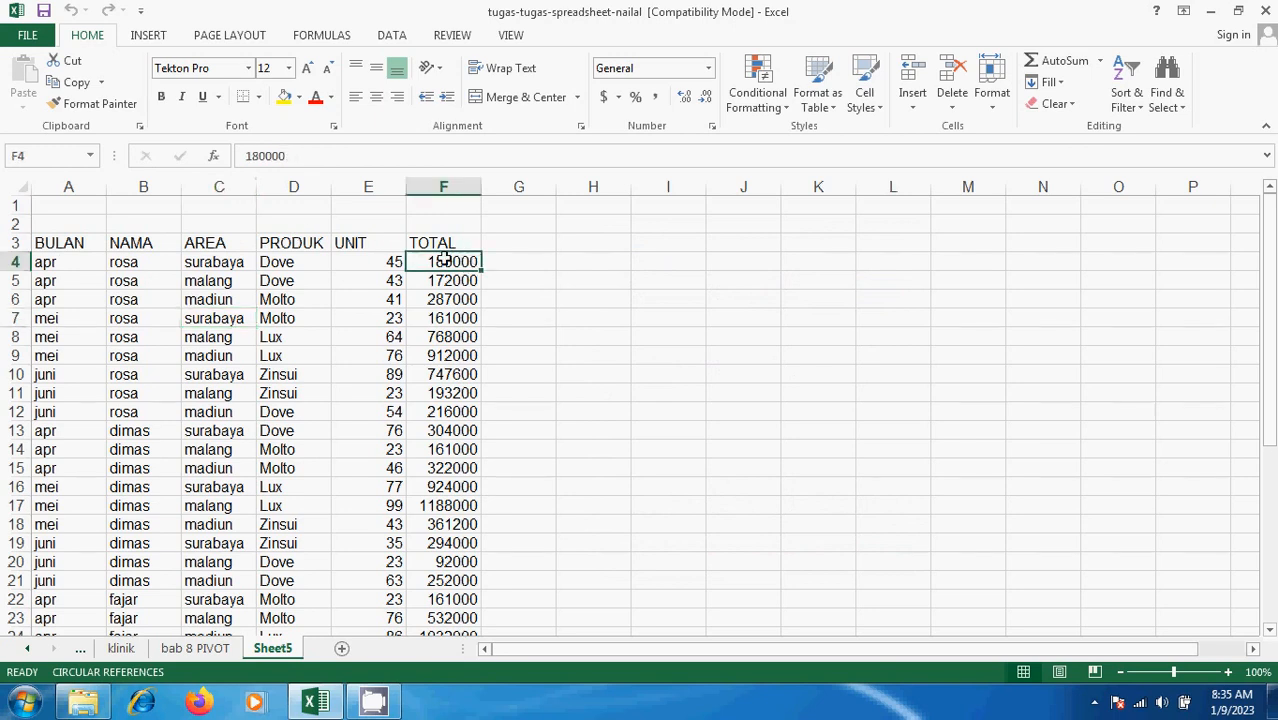
pyautogui.click(138, 320)
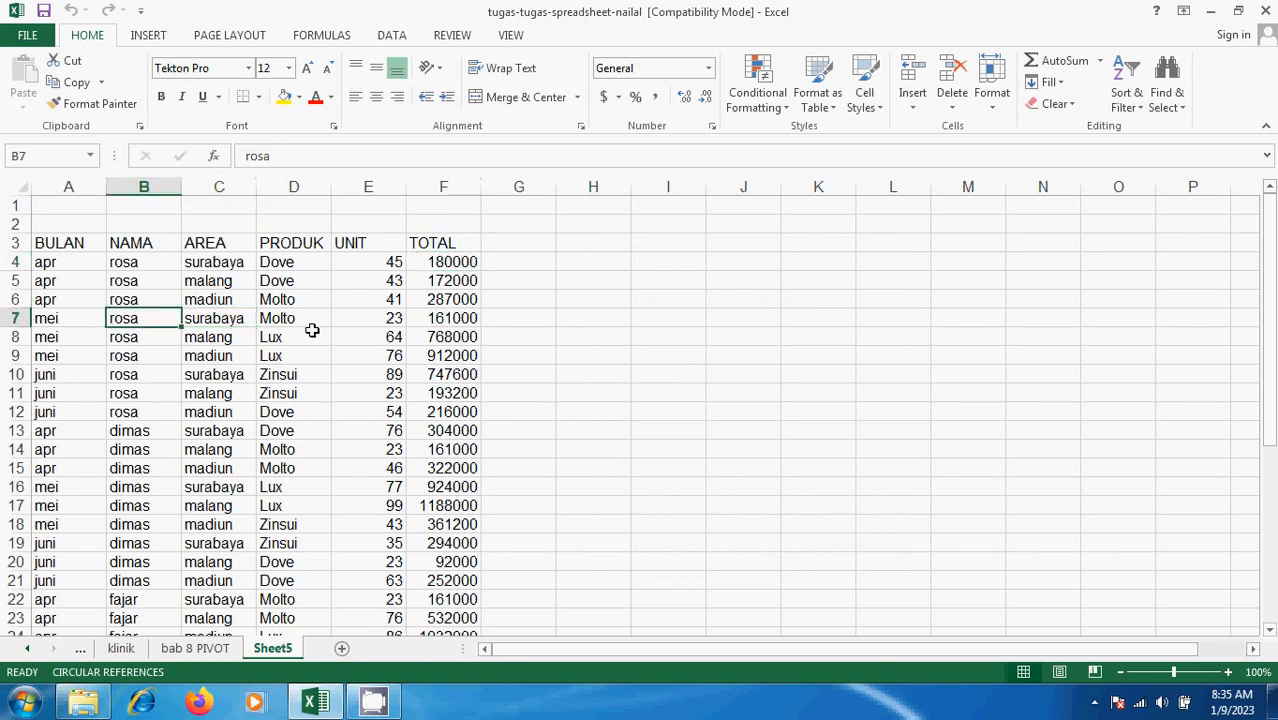
pyautogui.click(192, 262)
pyautogui.click(214, 337)
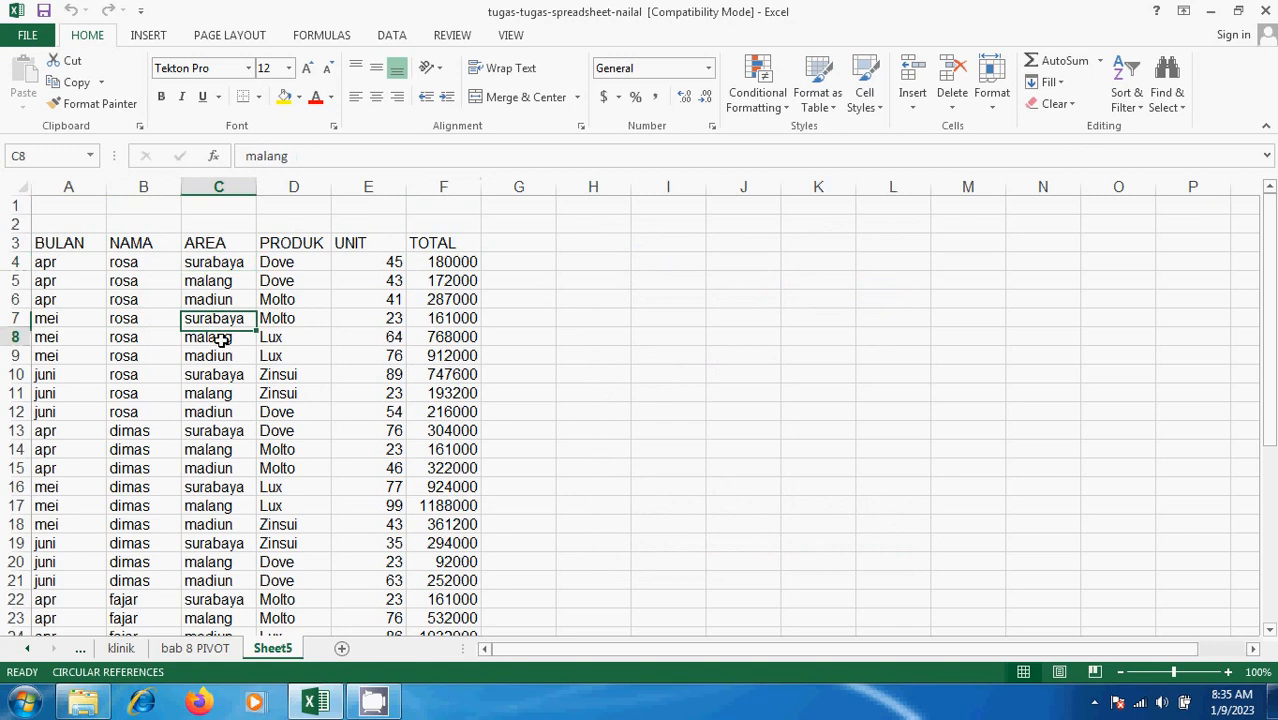
pyautogui.click(150, 36)
pyautogui.click(33, 75)
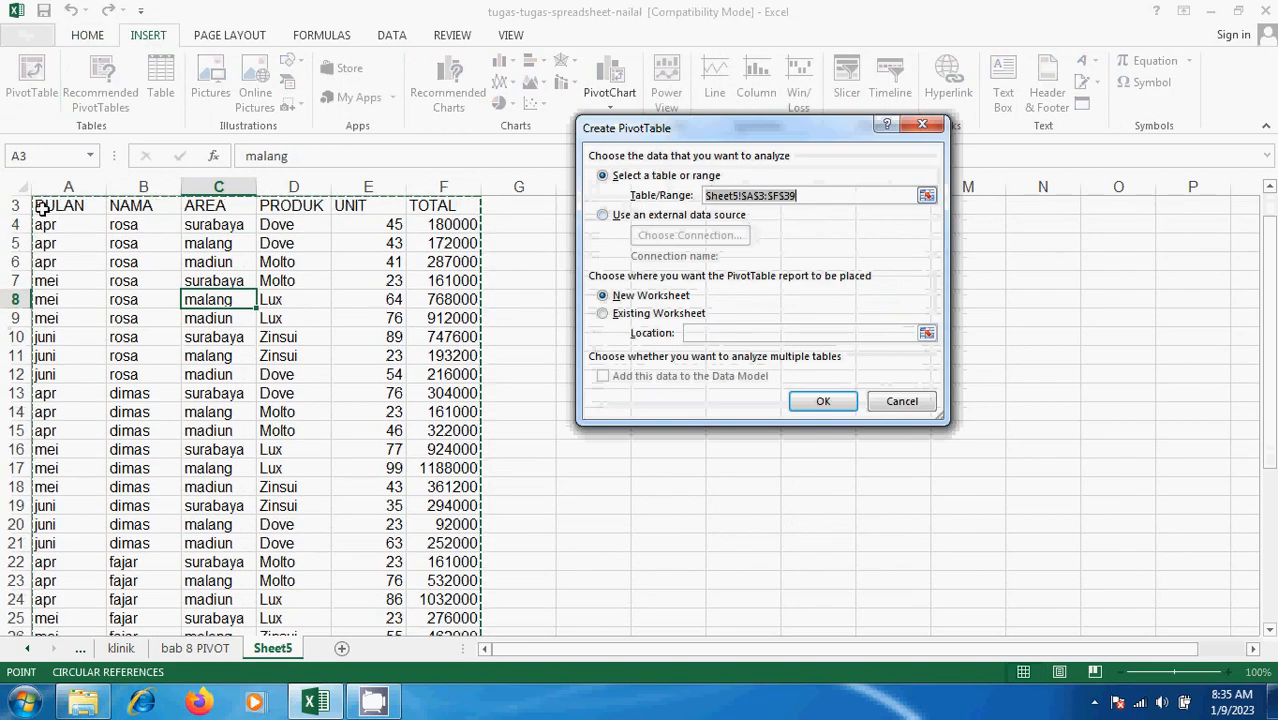
pyautogui.moveTo(1269, 262)
pyautogui.mouseDown()
pyautogui.moveTo(1276, 470)
pyautogui.moveTo(1272, 252)
pyautogui.mouseUp()
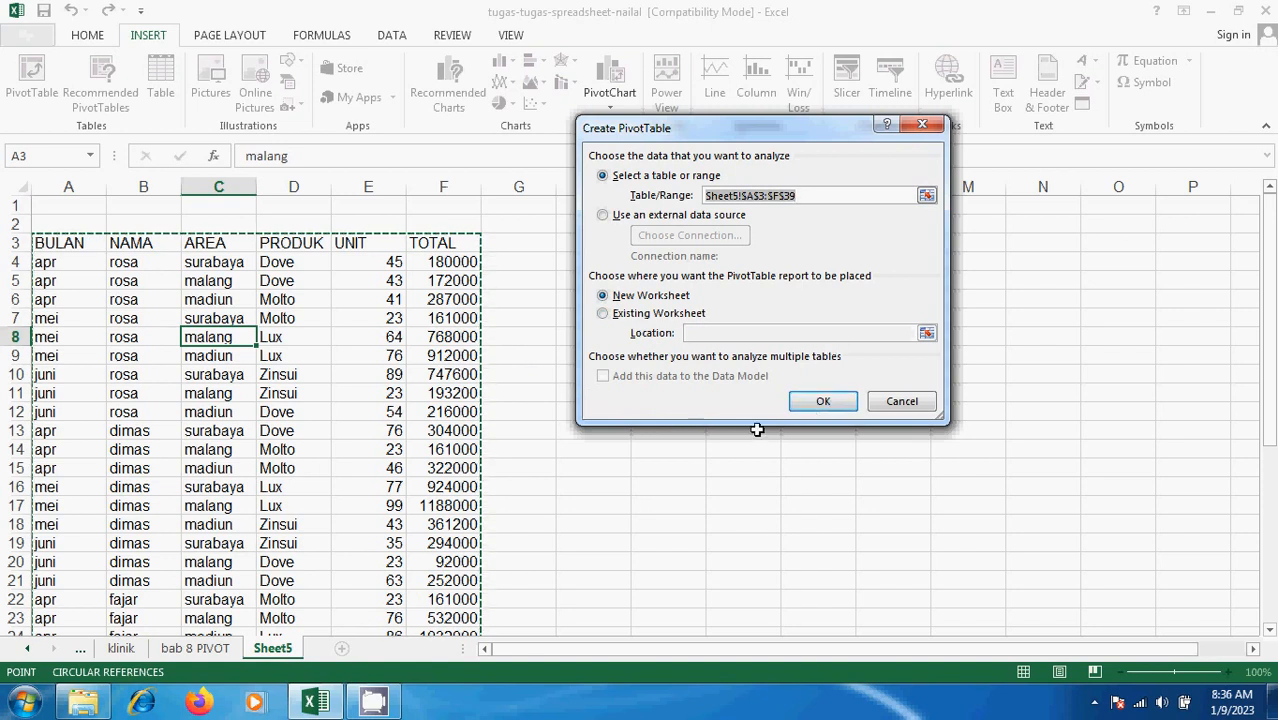
pyautogui.click(823, 402)
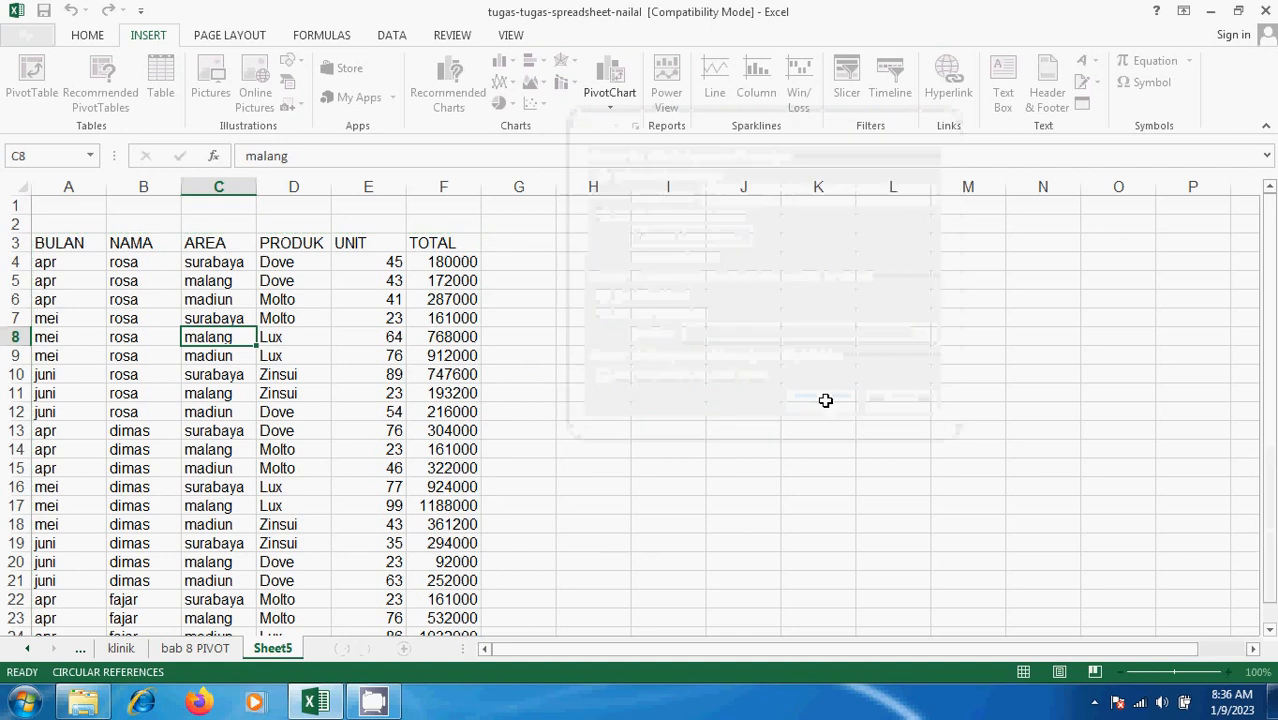
# Step: Compare the empty pivot layout and its field list on Sheet12 with the source data on Sheet5
pyautogui.click(372, 334)
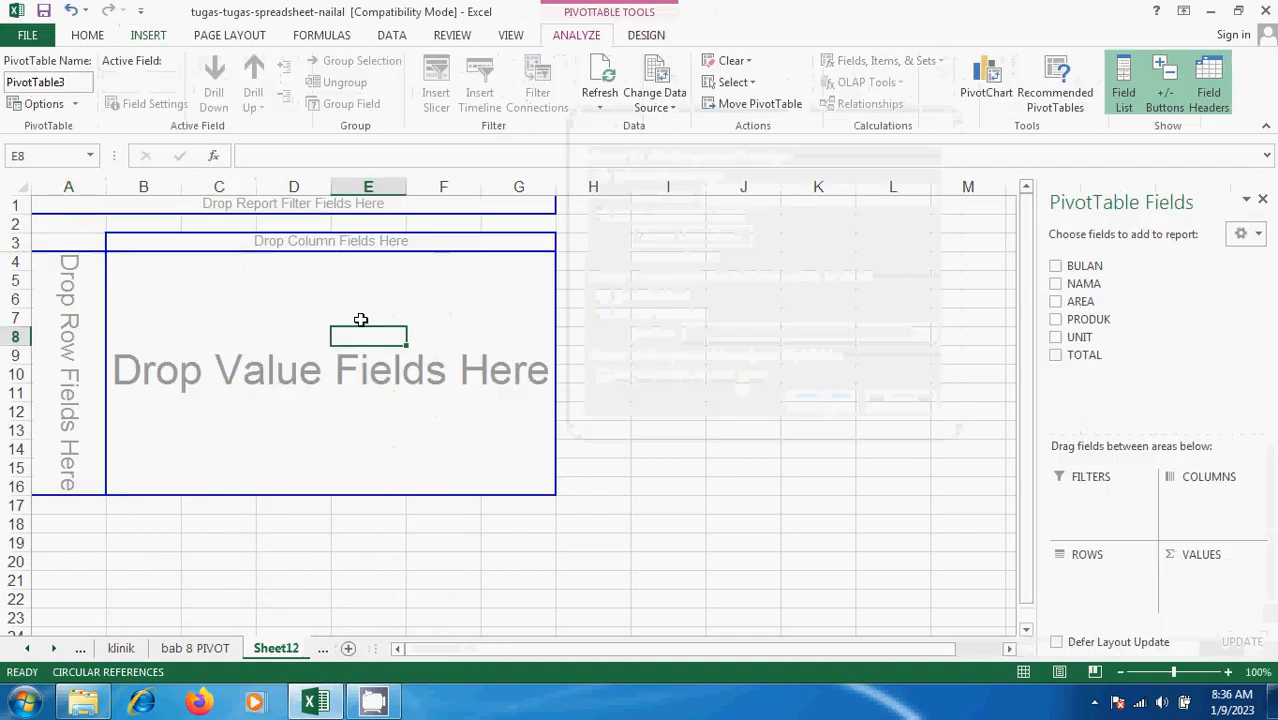
pyautogui.click(57, 653)
pyautogui.click(57, 653)
pyautogui.click(180, 651)
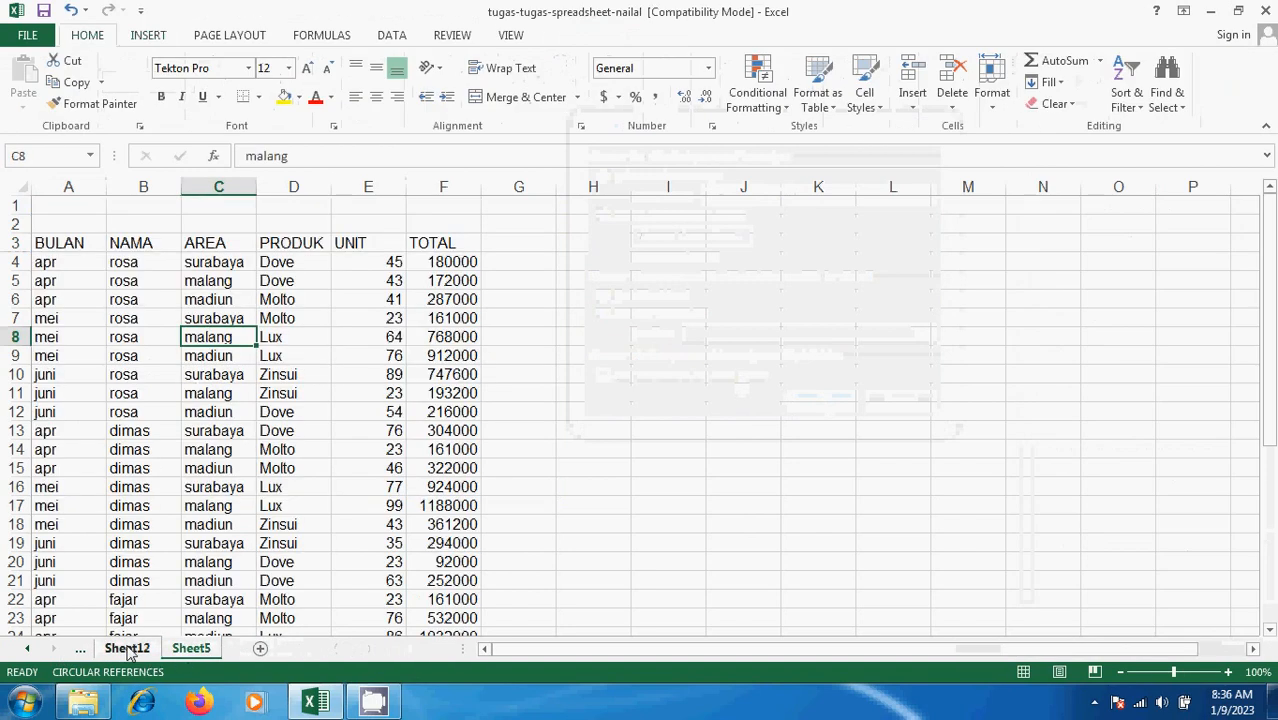
pyautogui.click(127, 650)
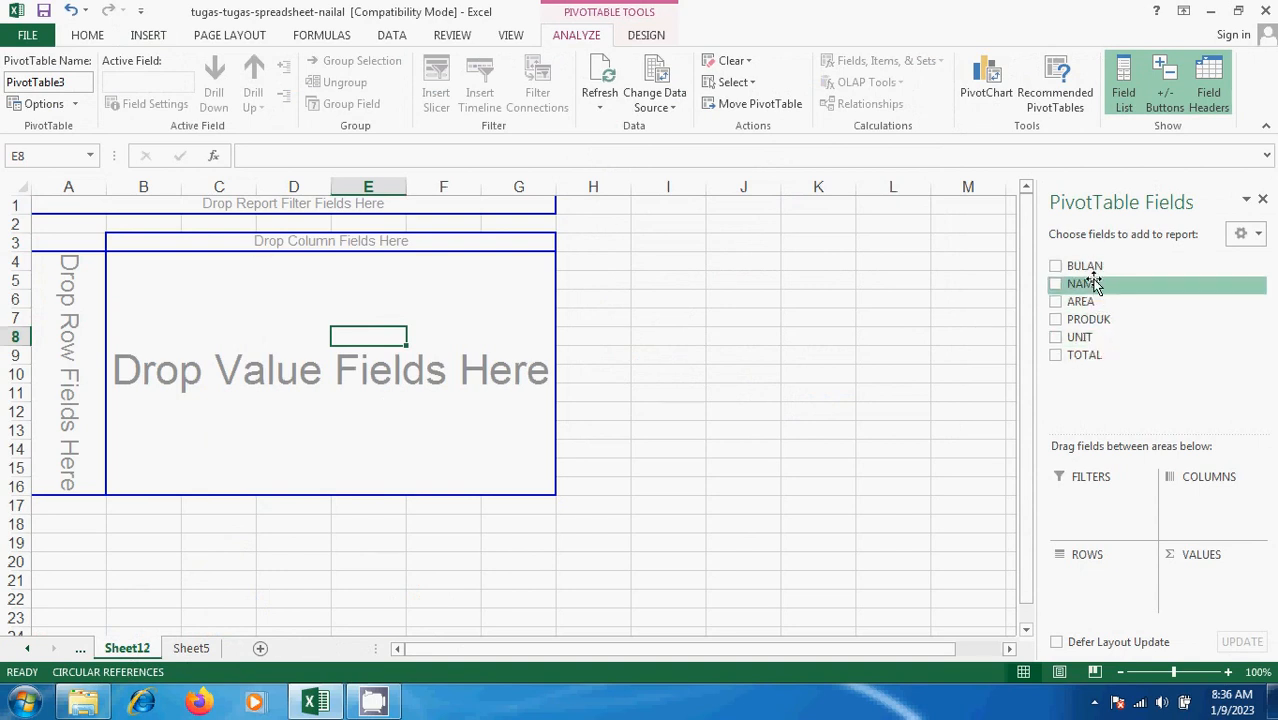
pyautogui.click(185, 648)
pyautogui.click(132, 648)
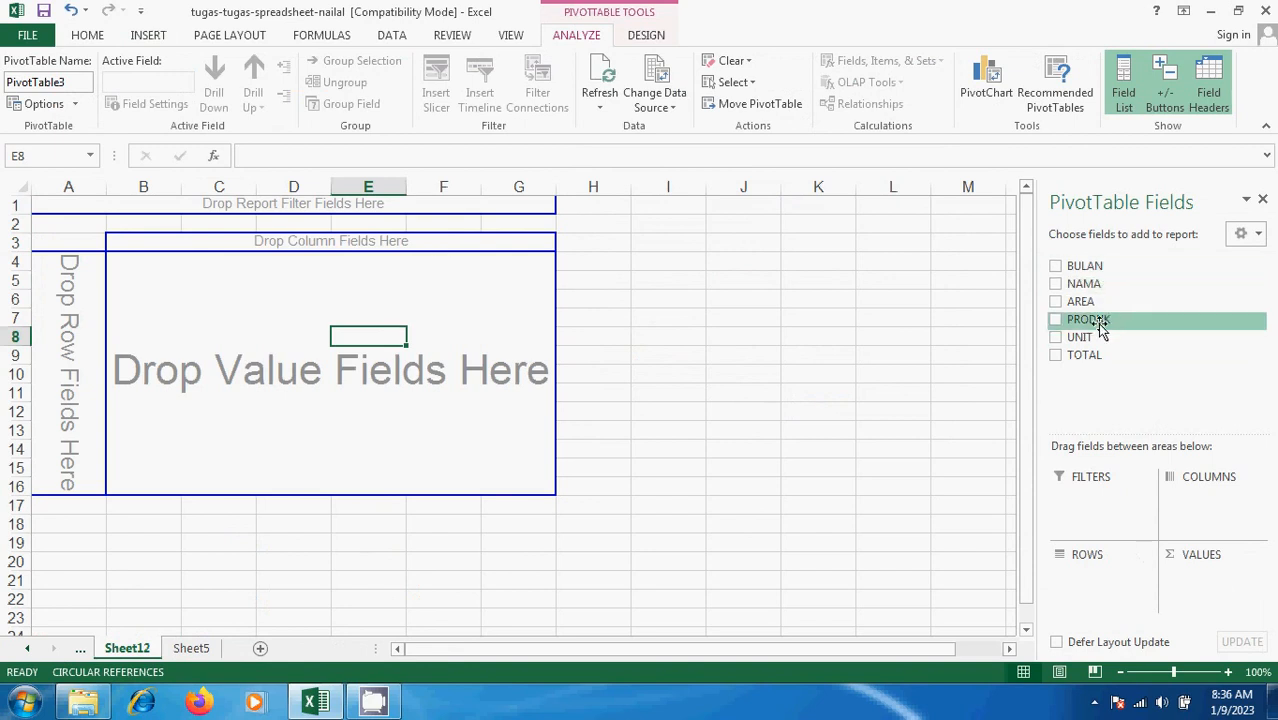
# Step: Lay out the PivotTable with AREA as report filter, NAMA and BULAN as row labels, and sums of UNIT and TOTAL as values
pyautogui.moveTo(1085, 310); pyautogui.dragTo(1098, 497)
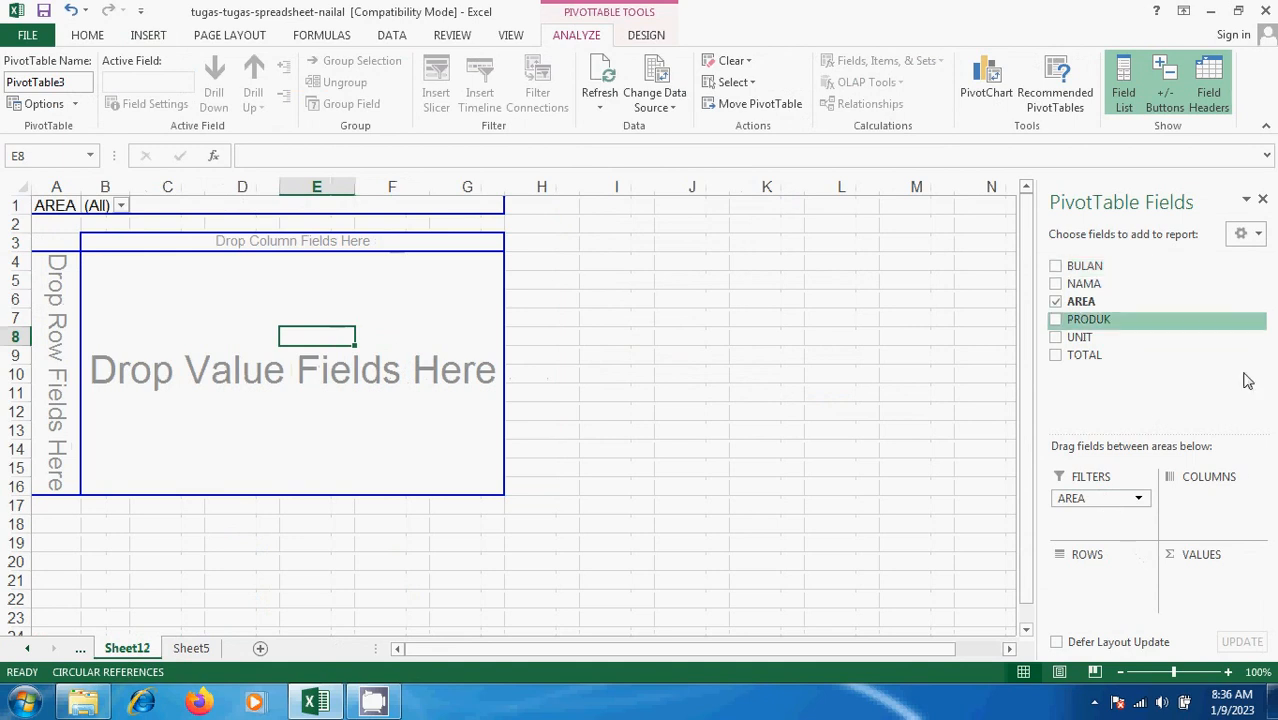
pyautogui.rightClick(1094, 286)
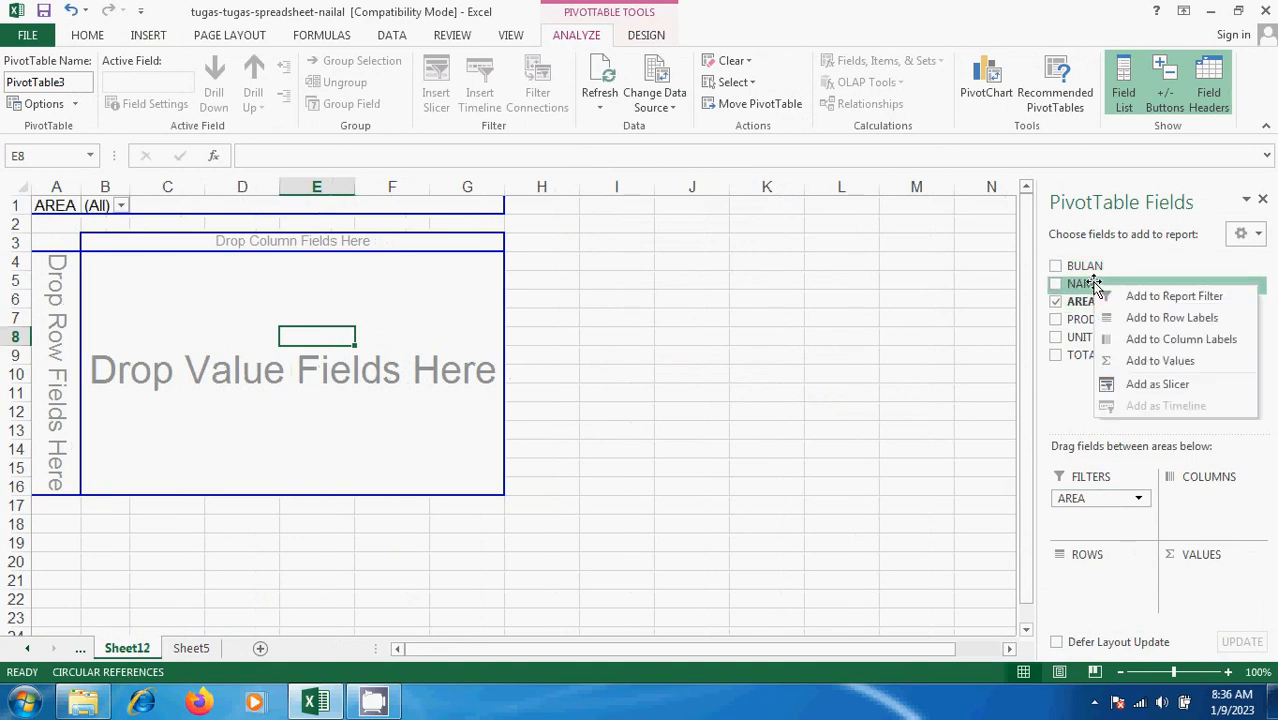
pyautogui.click(1185, 318)
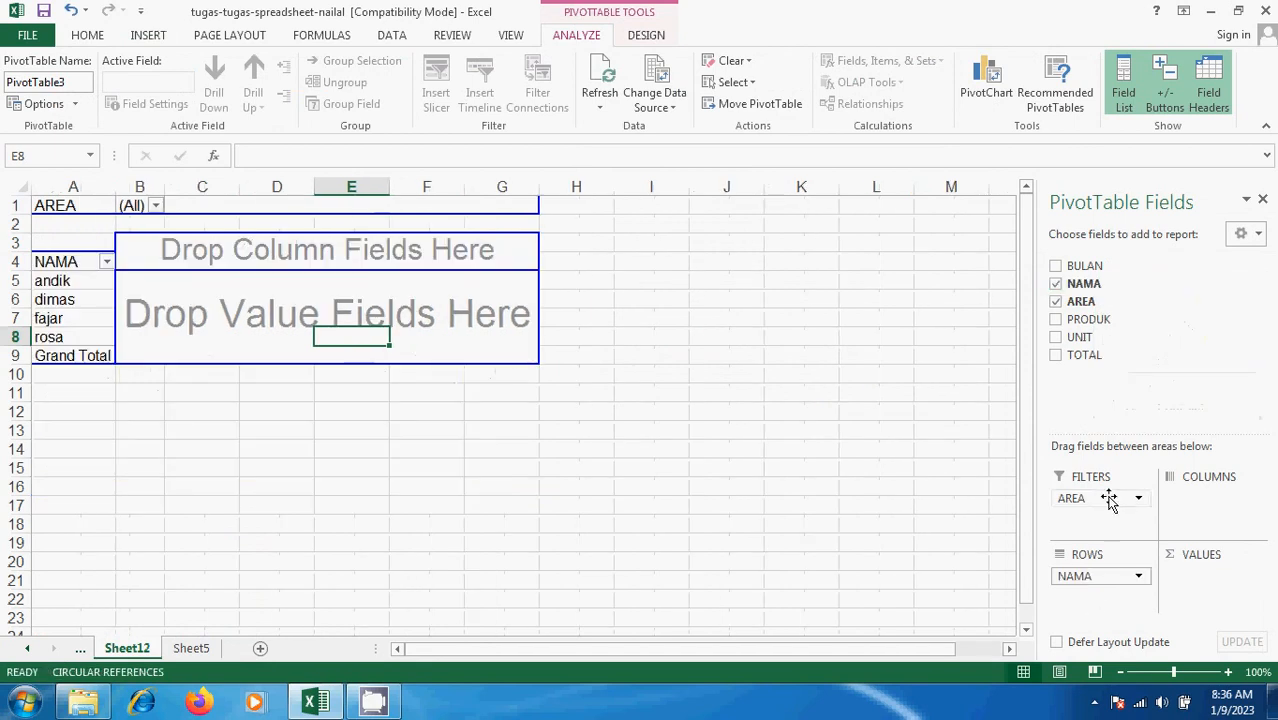
pyautogui.rightClick(1103, 268)
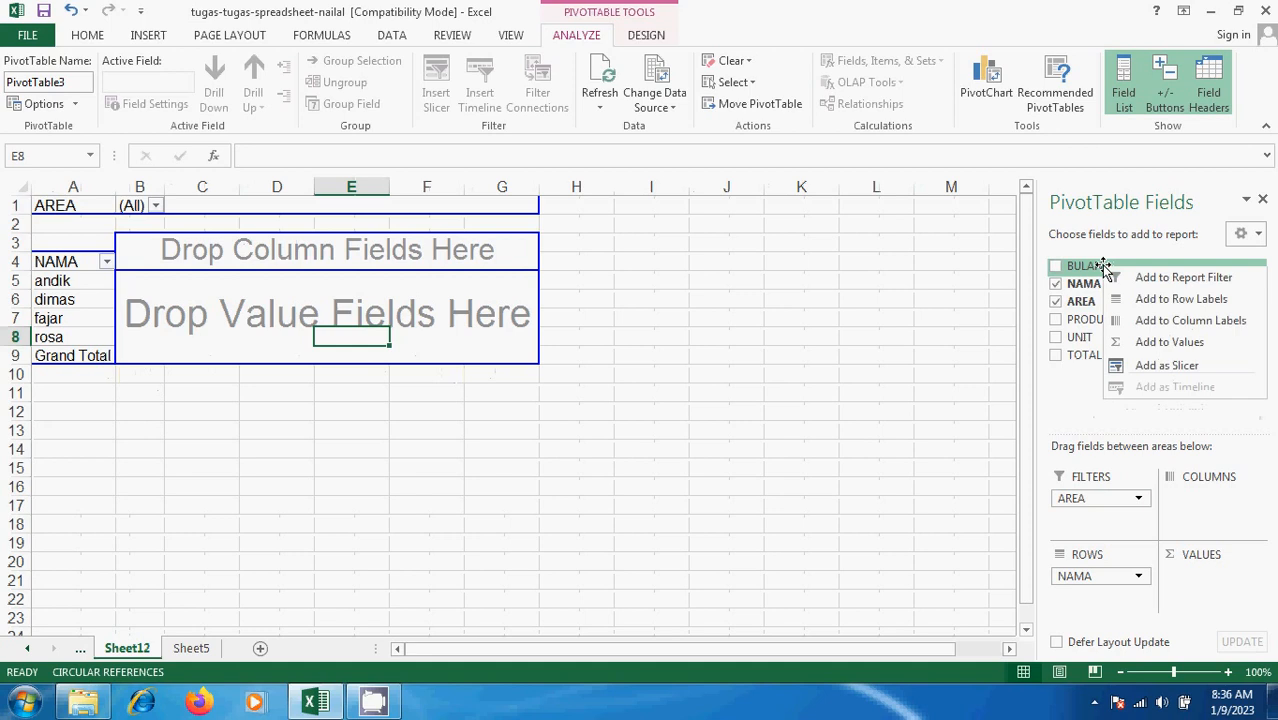
pyautogui.click(1152, 300)
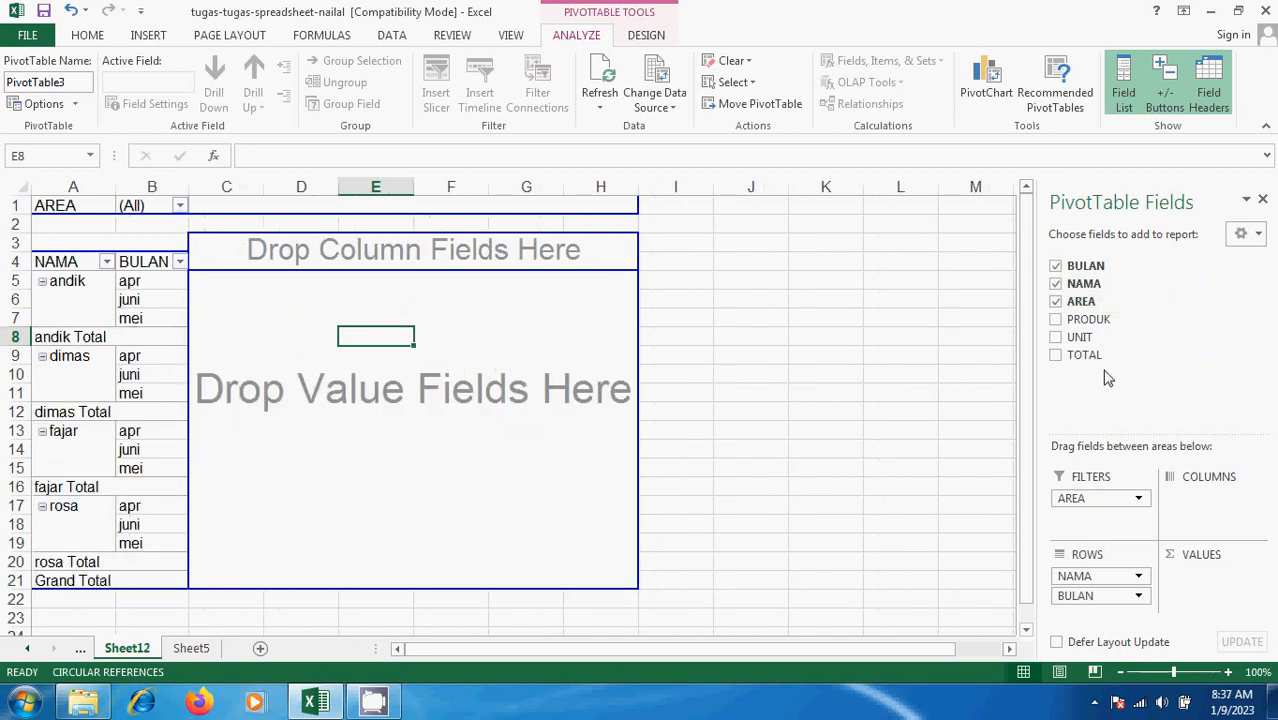
pyautogui.moveTo(1072, 338); pyautogui.dragTo(1203, 575)
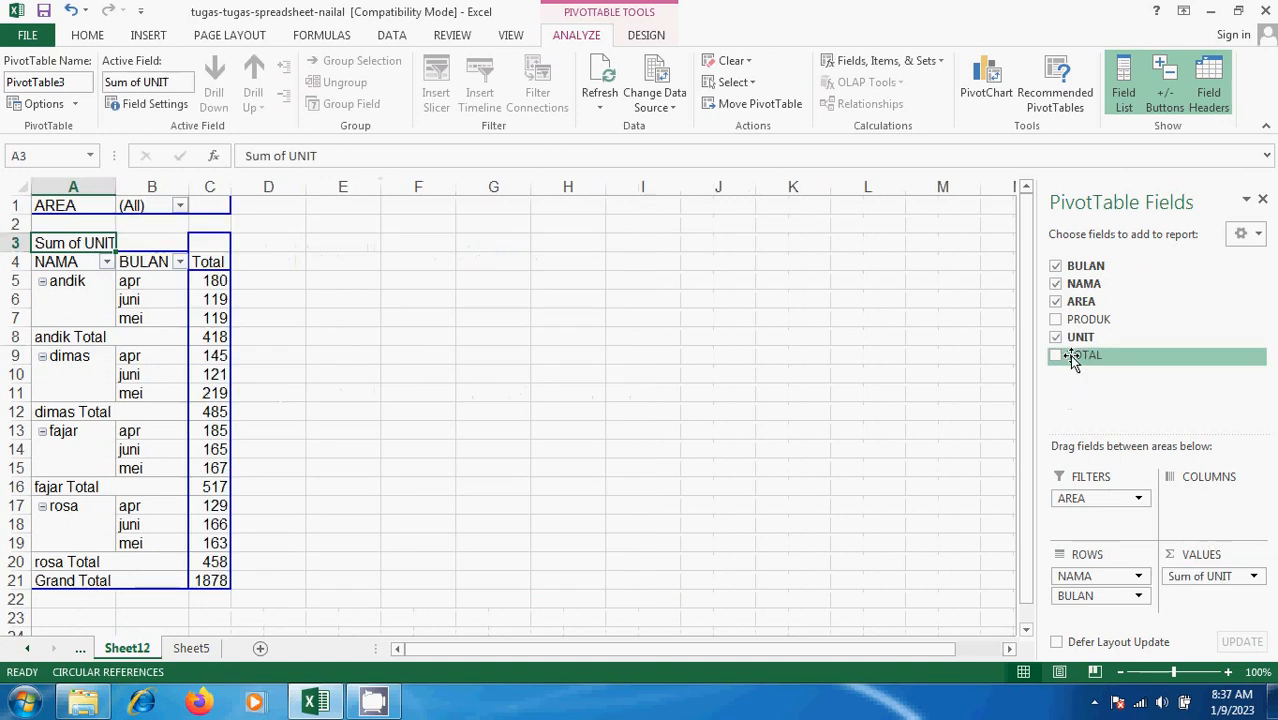
pyautogui.moveTo(1072, 360); pyautogui.dragTo(1203, 598)
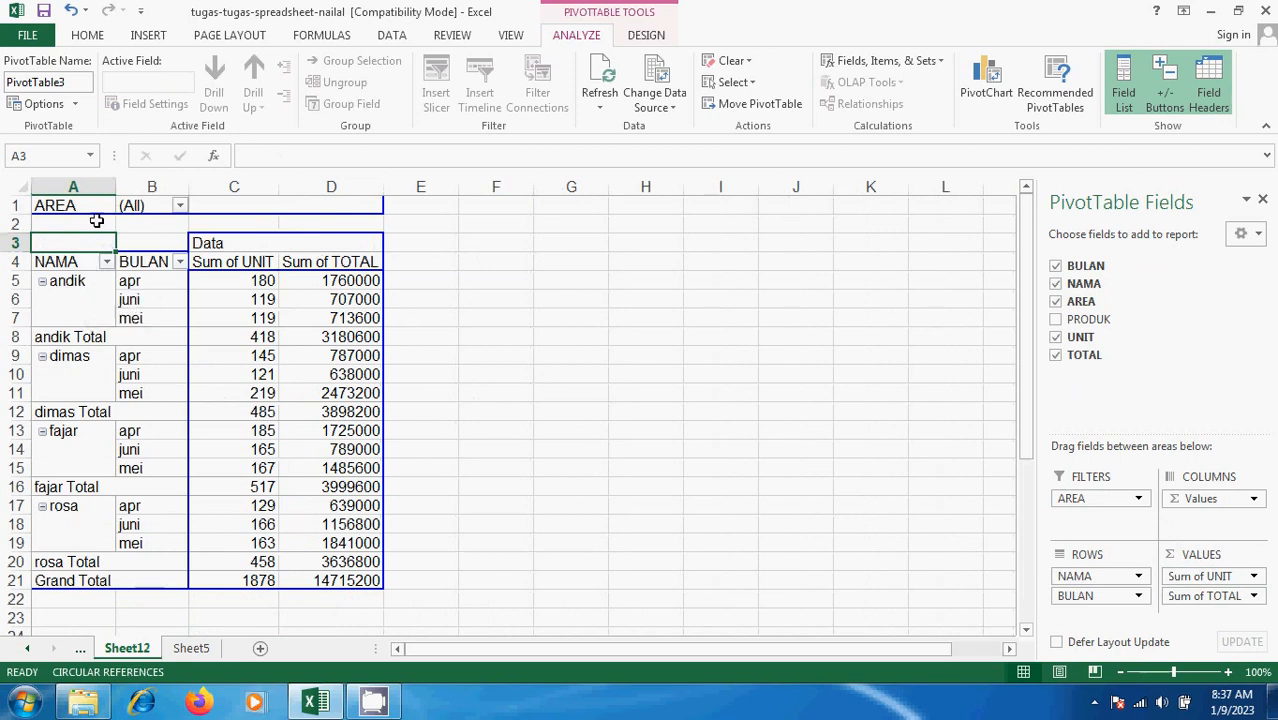
# Step: Filter the PivotTable's AREA to surabaya and inspect the UNIT and TOTAL sums for the first person's apr row
pyautogui.click(180, 207)
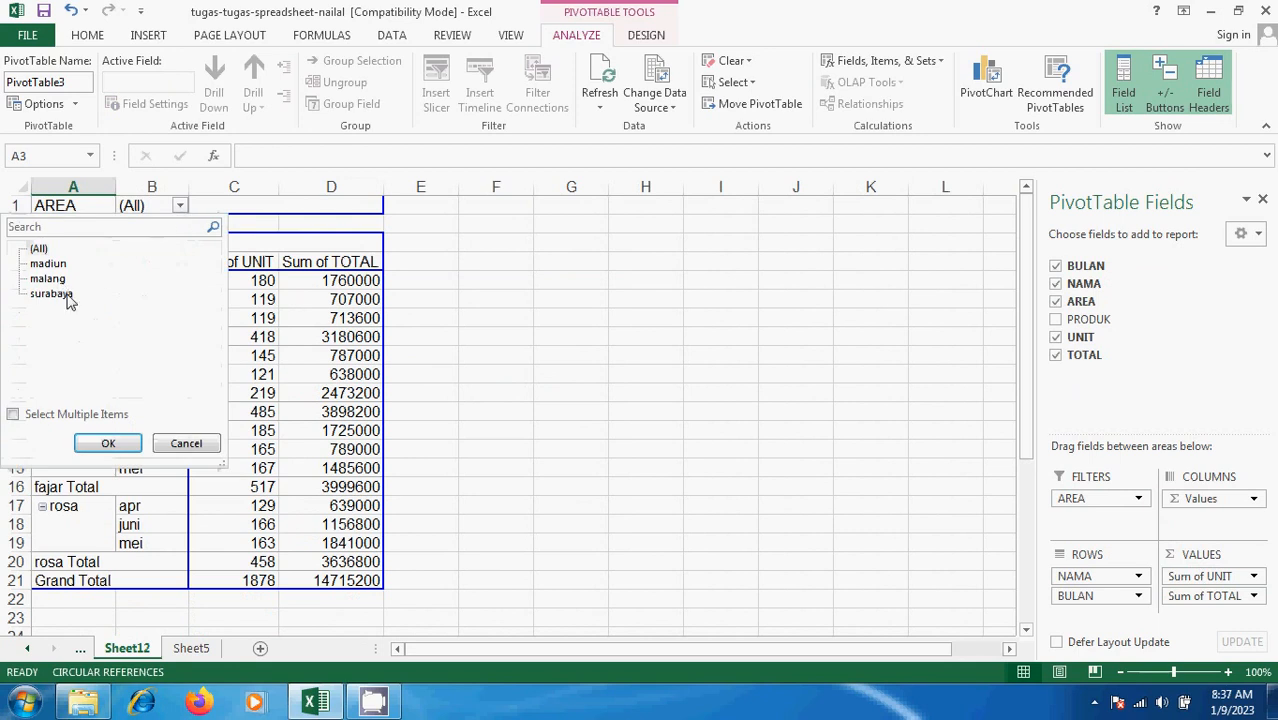
pyautogui.click(66, 295)
pyautogui.click(110, 443)
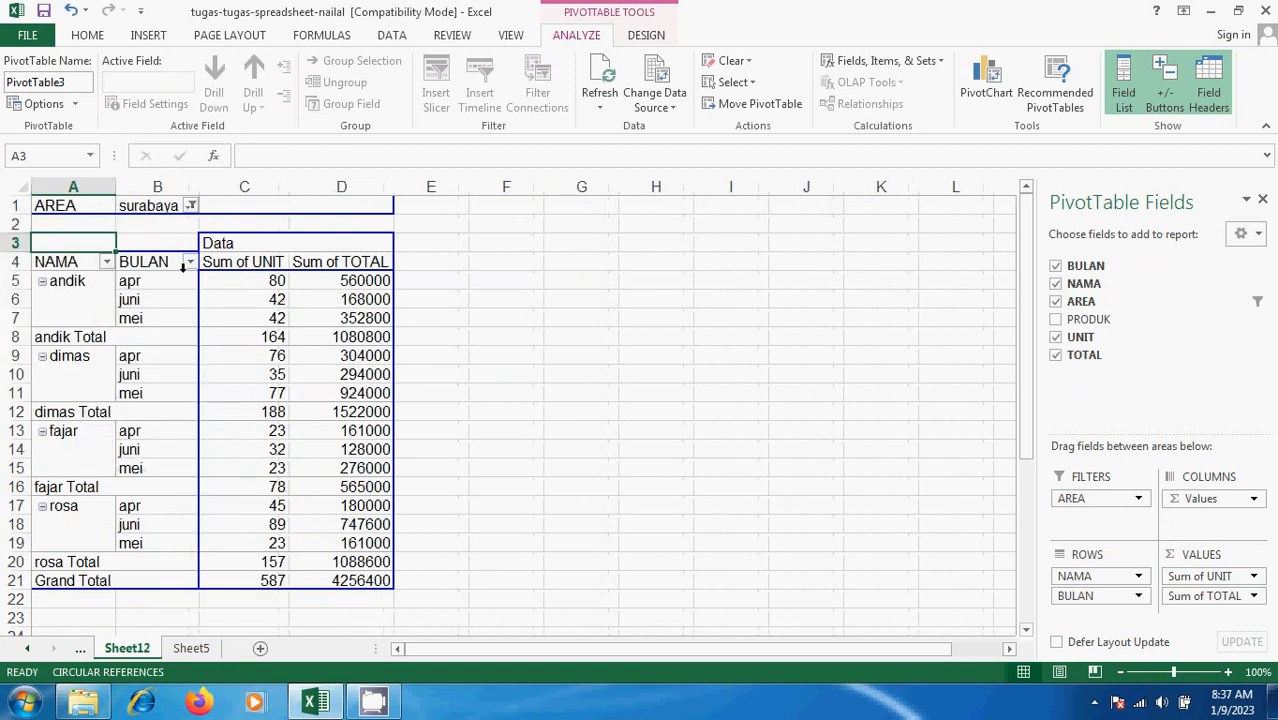
pyautogui.click(239, 281)
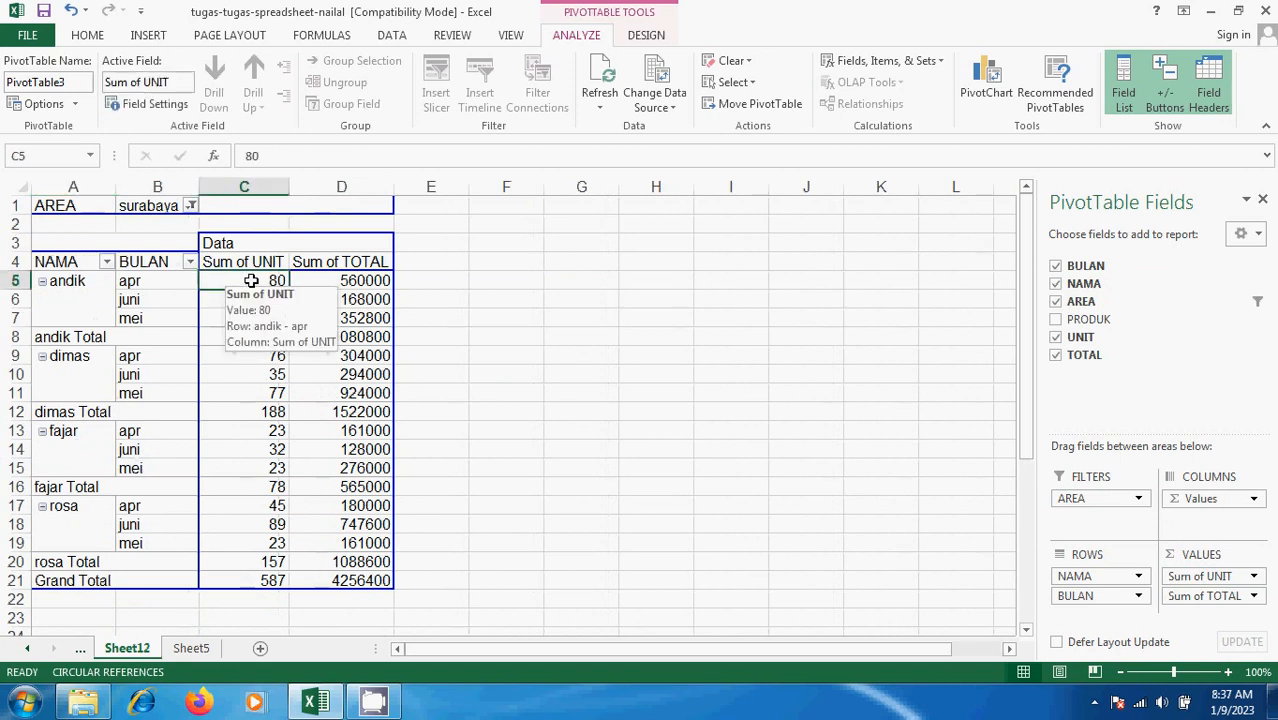
pyautogui.click(352, 283)
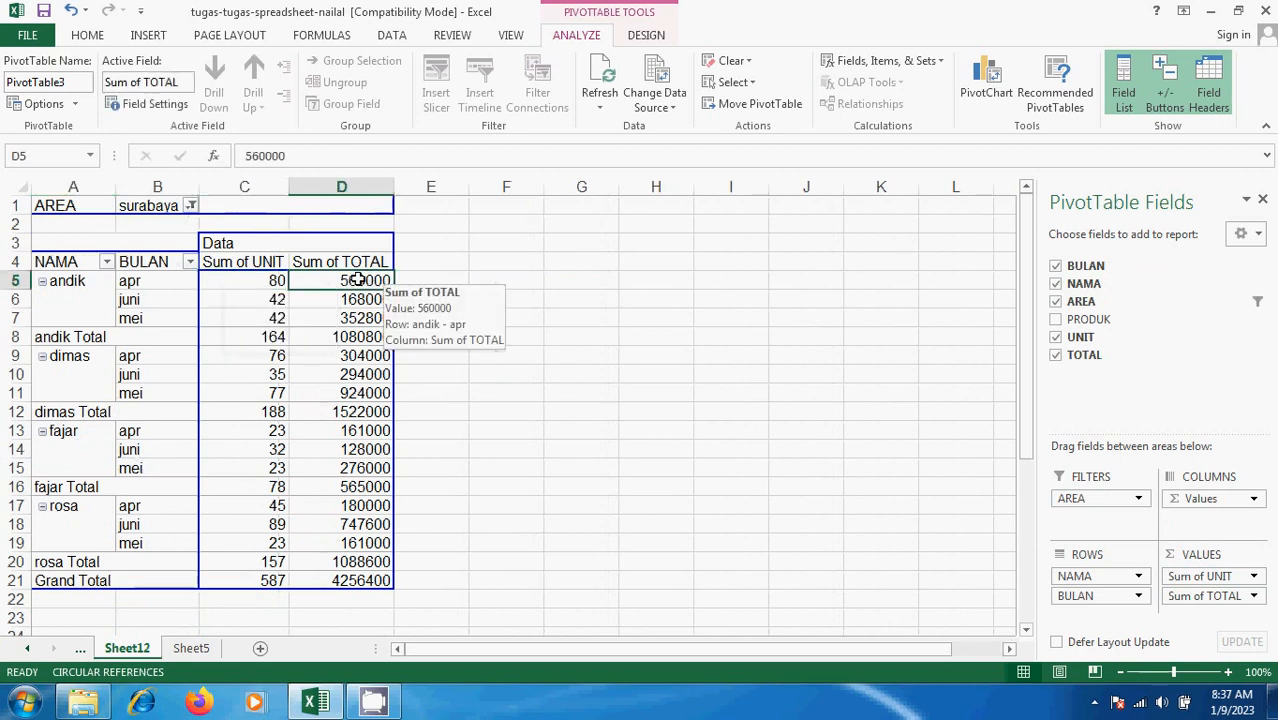
# Step: Check the first person's apr figures for surabaya in the pivot against source row 31 on Sheet5
pyautogui.click(189, 650)
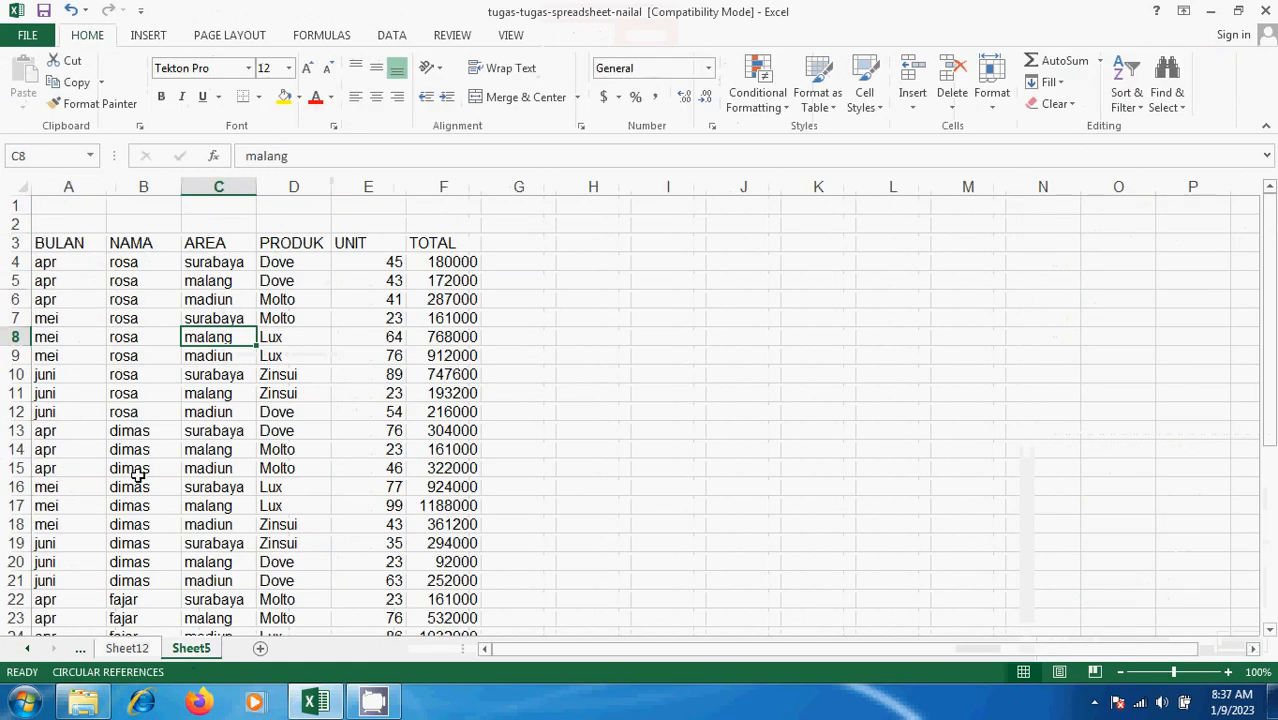
pyautogui.click(135, 598)
pyautogui.scroll(-3, 145, 566)
pyautogui.scroll(-3, 145, 566)
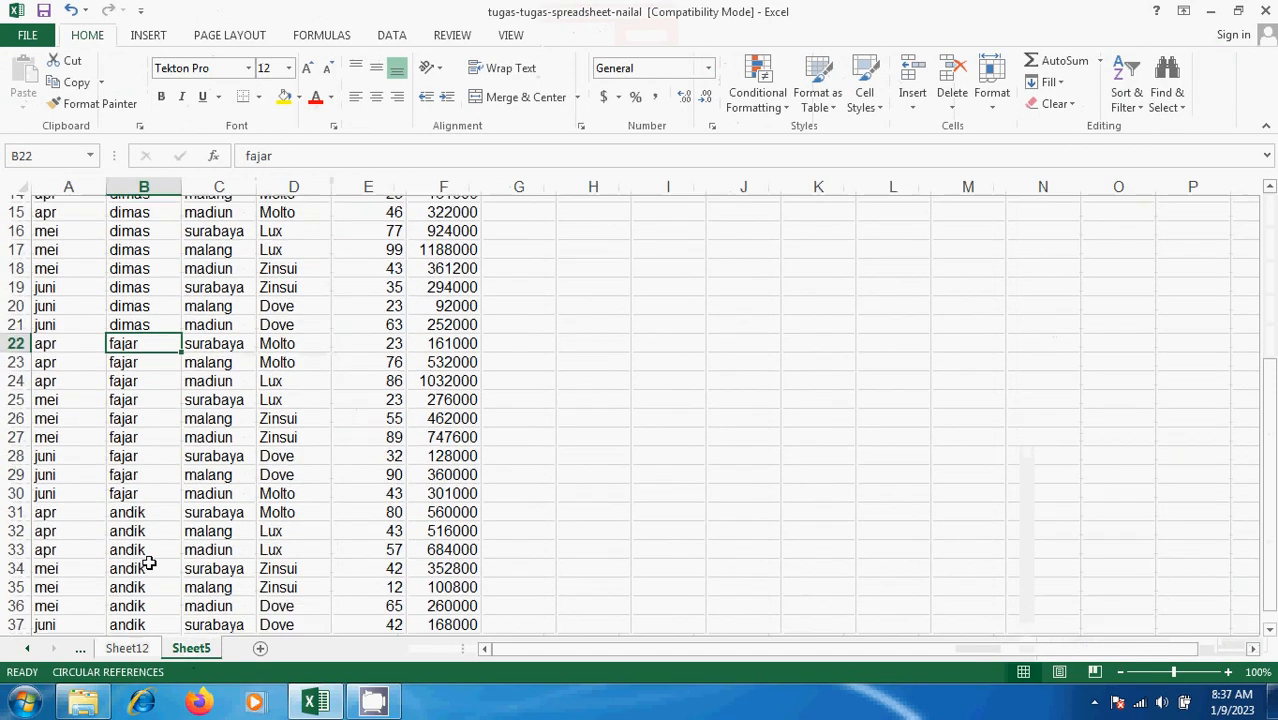
pyautogui.click(6, 430)
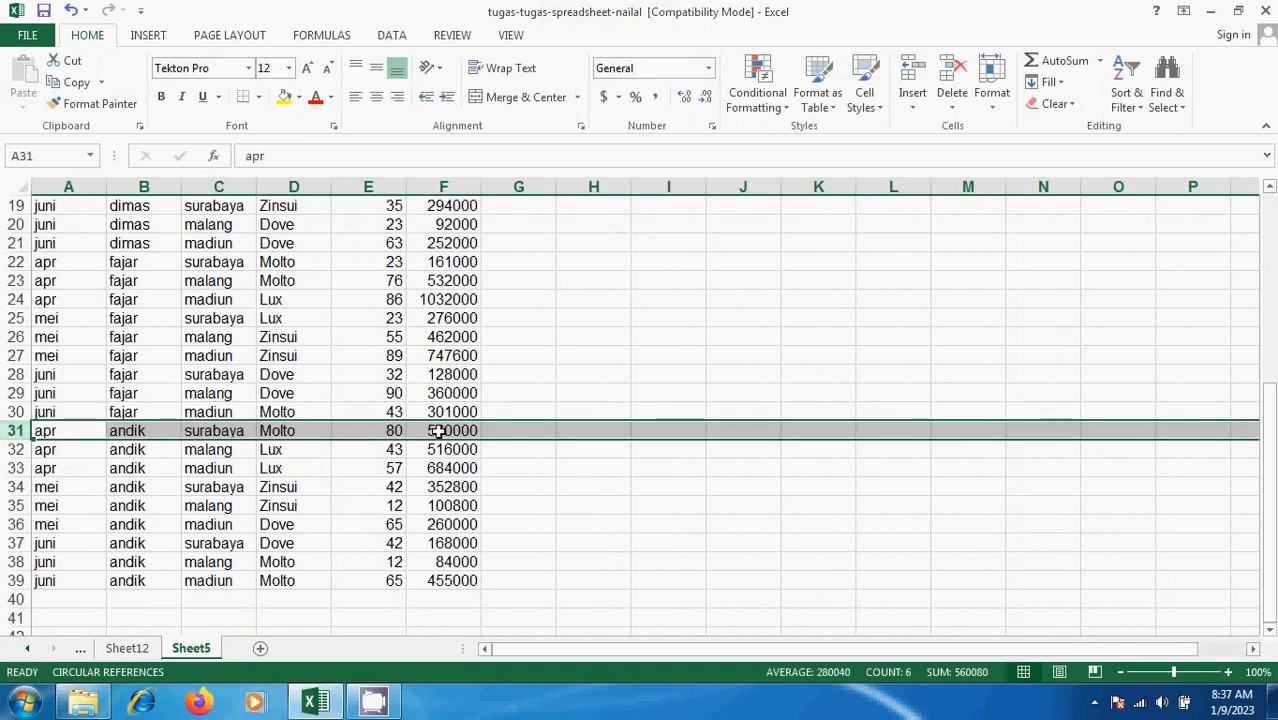
pyautogui.click(127, 648)
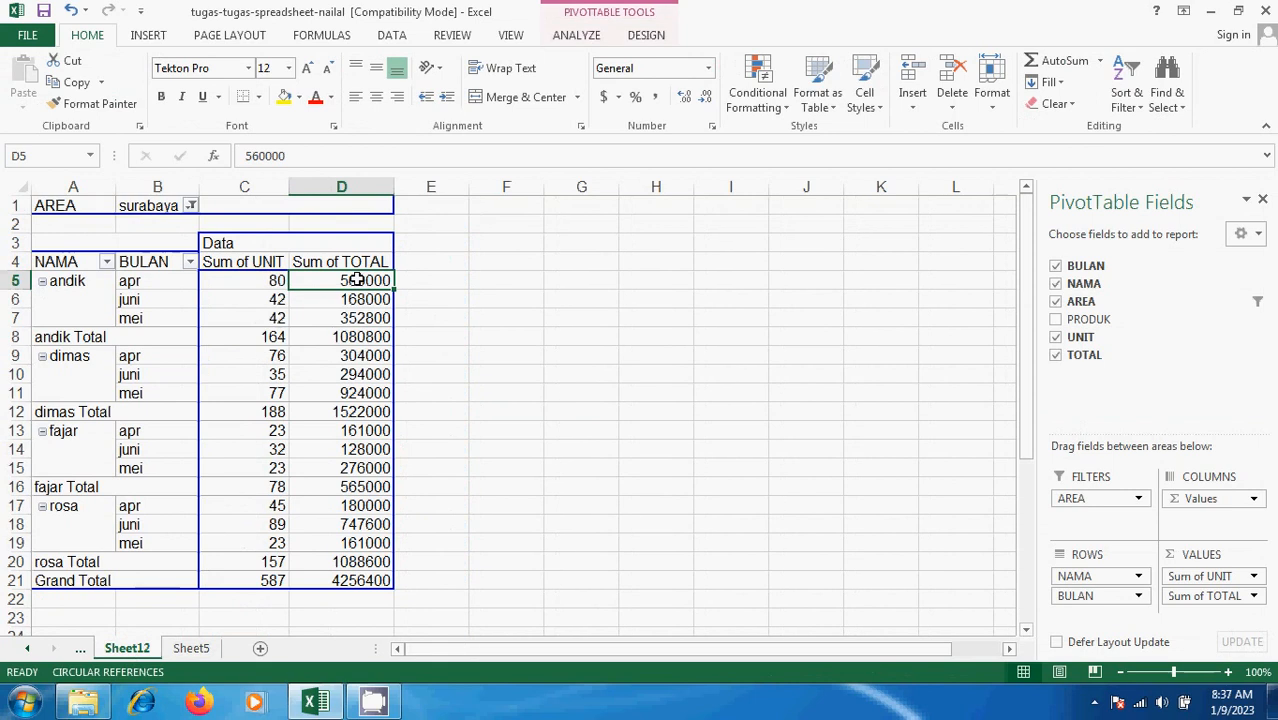
pyautogui.click(190, 648)
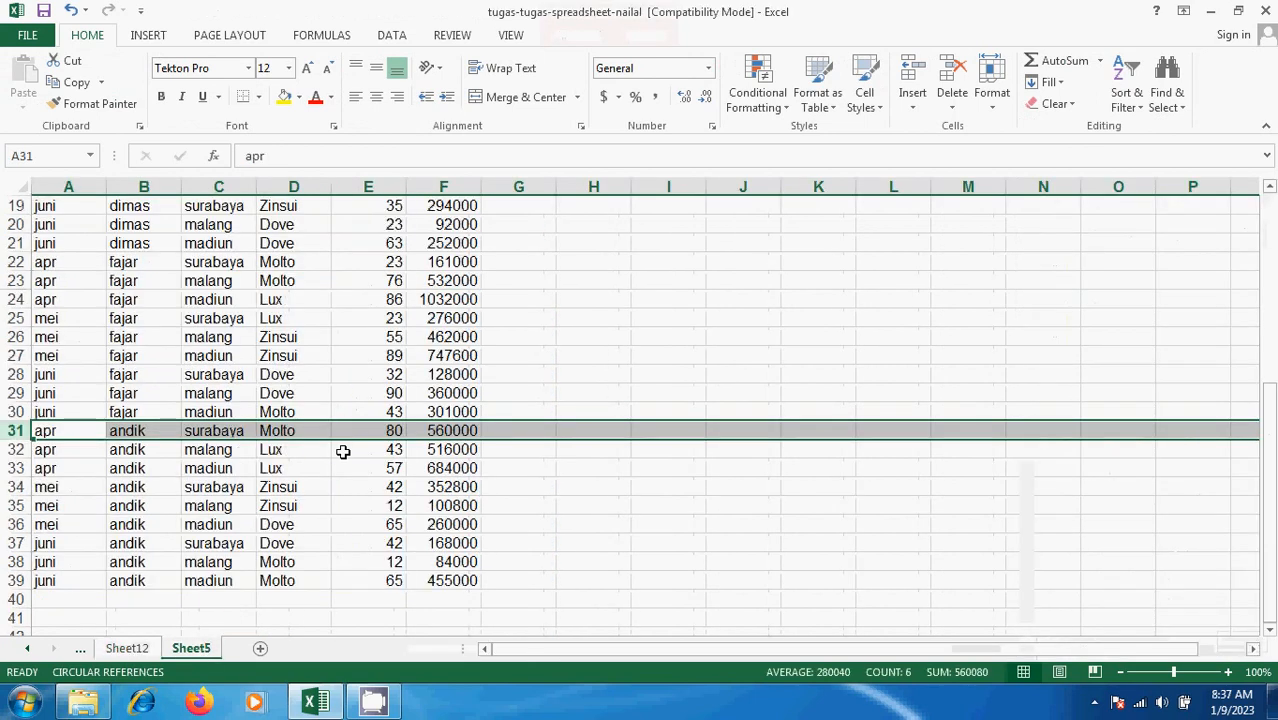
pyautogui.click(127, 648)
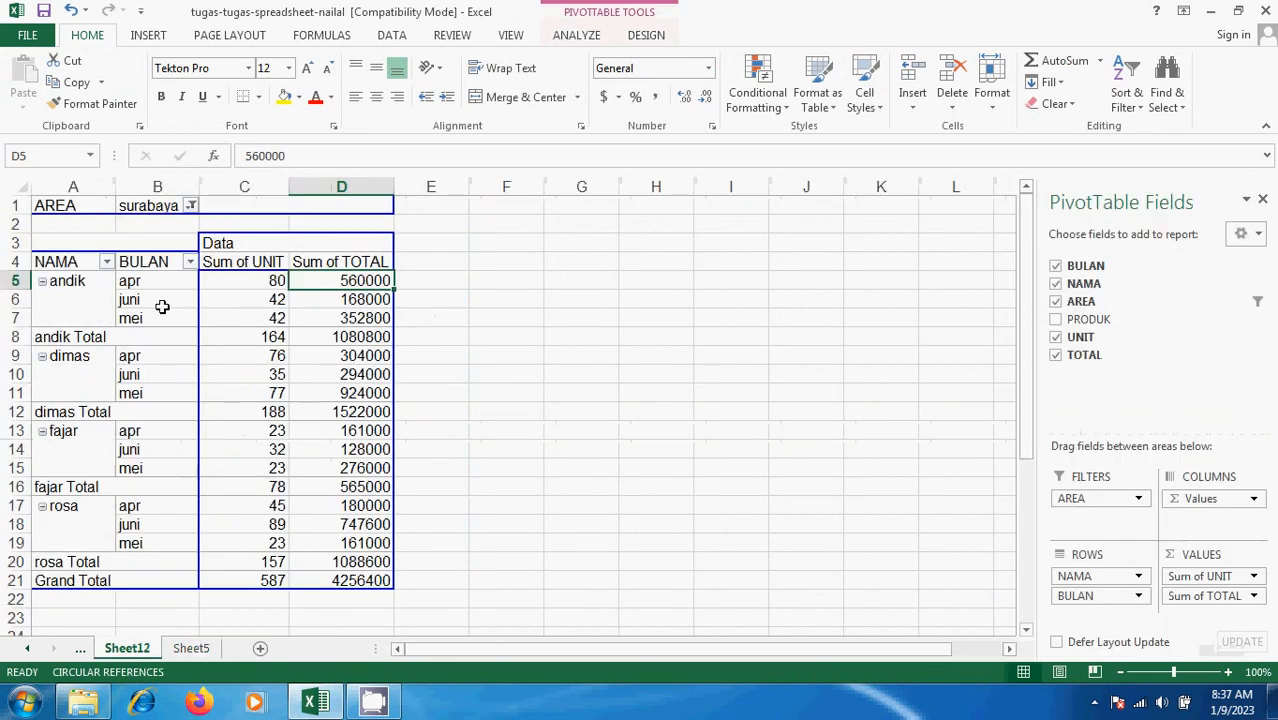
# Step: Check the first person's mei figures for surabaya in the pivot against source row 34 on Sheet5
pyautogui.click(191, 648)
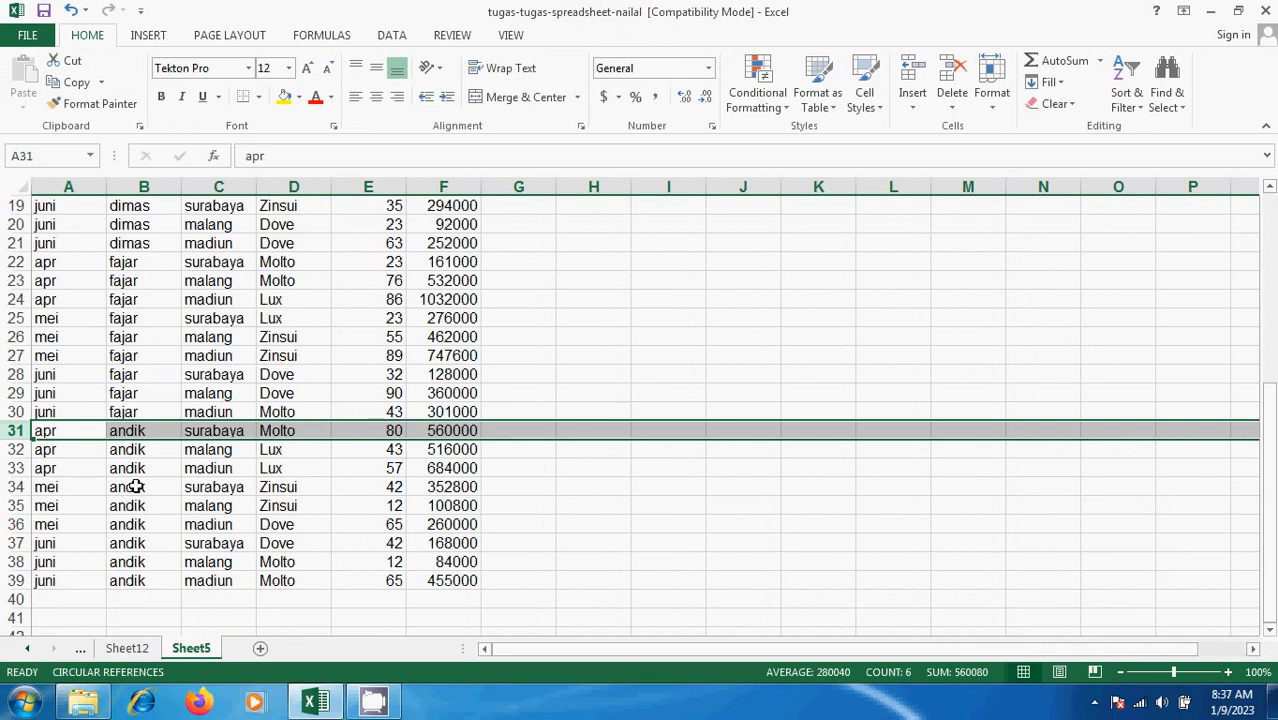
pyautogui.click(16, 487)
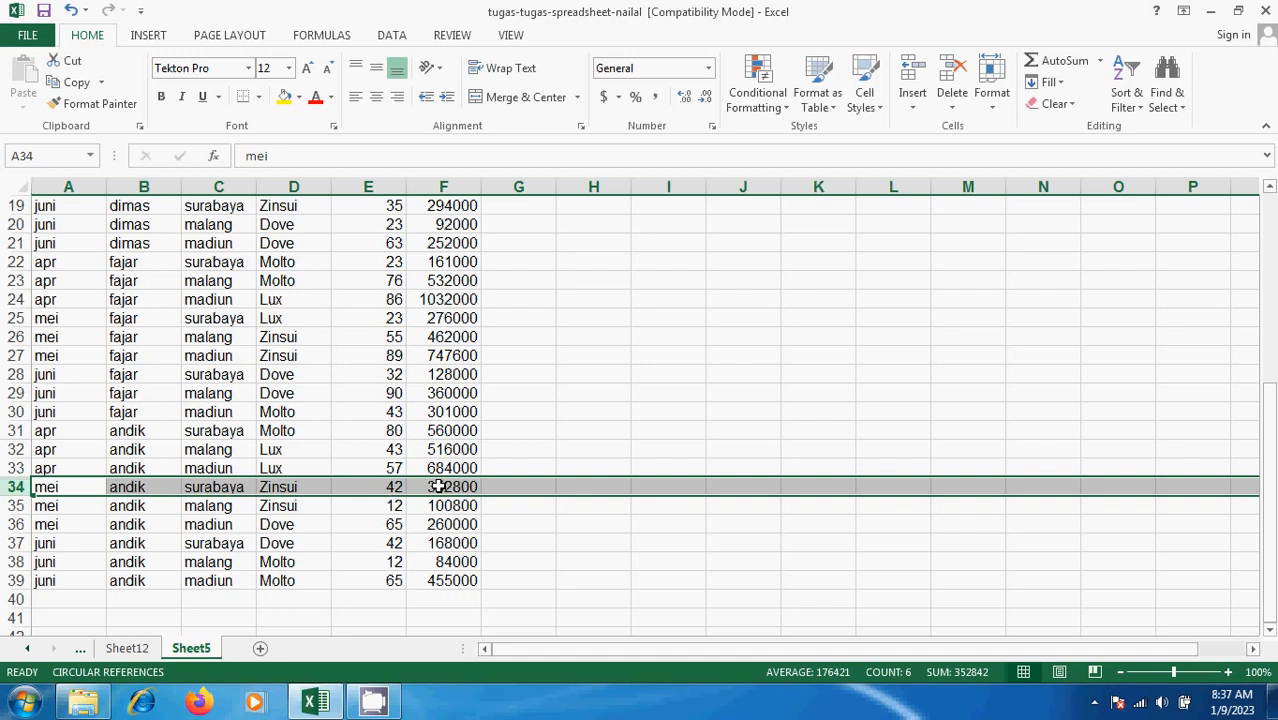
pyautogui.click(126, 649)
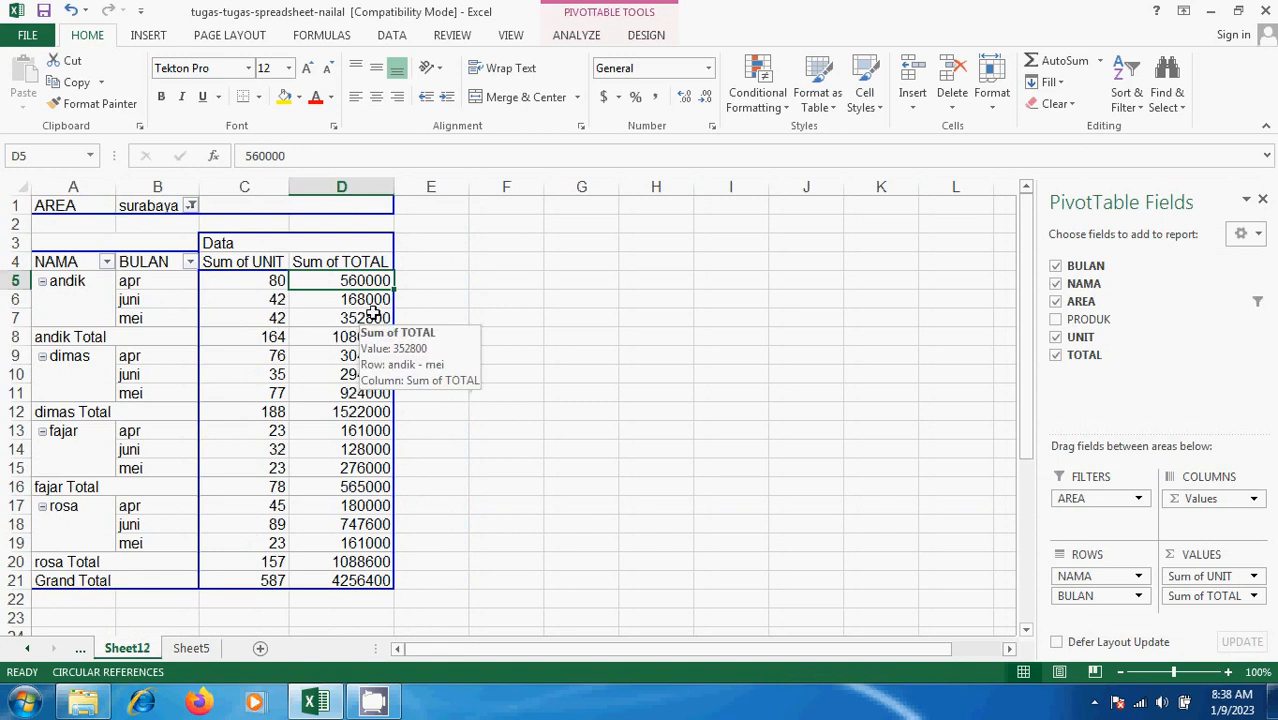
# Step: Change the PivotTable's AREA report filter to madiun
pyautogui.click(190, 206)
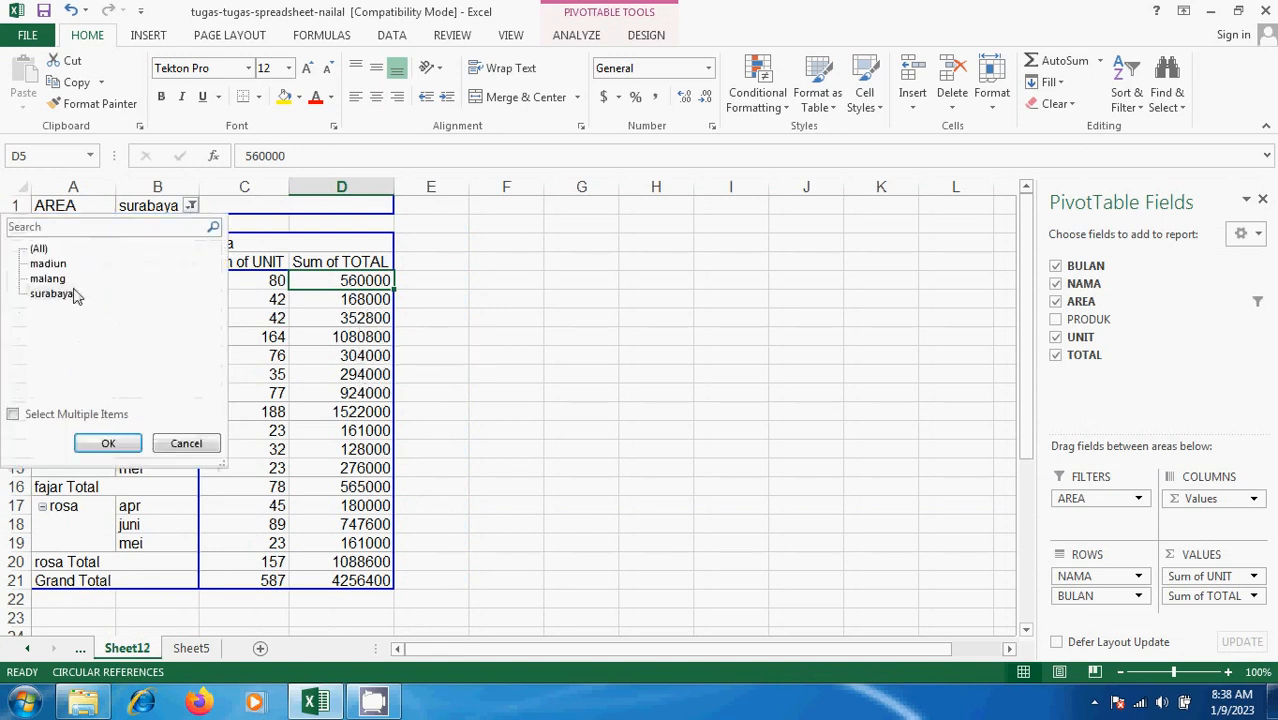
pyautogui.click(50, 264)
pyautogui.click(108, 443)
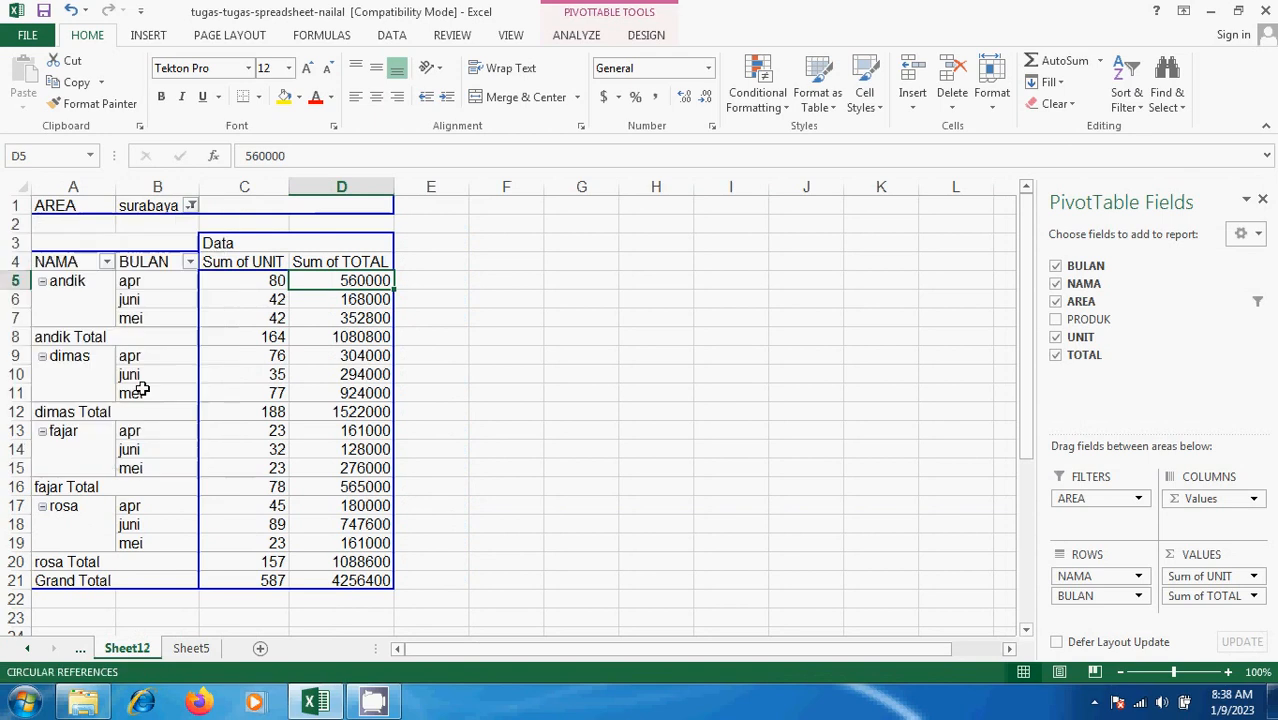
# Step: Reset the PivotTable's AREA report filter to show all areas
pyautogui.click(181, 206)
pyautogui.click(38, 248)
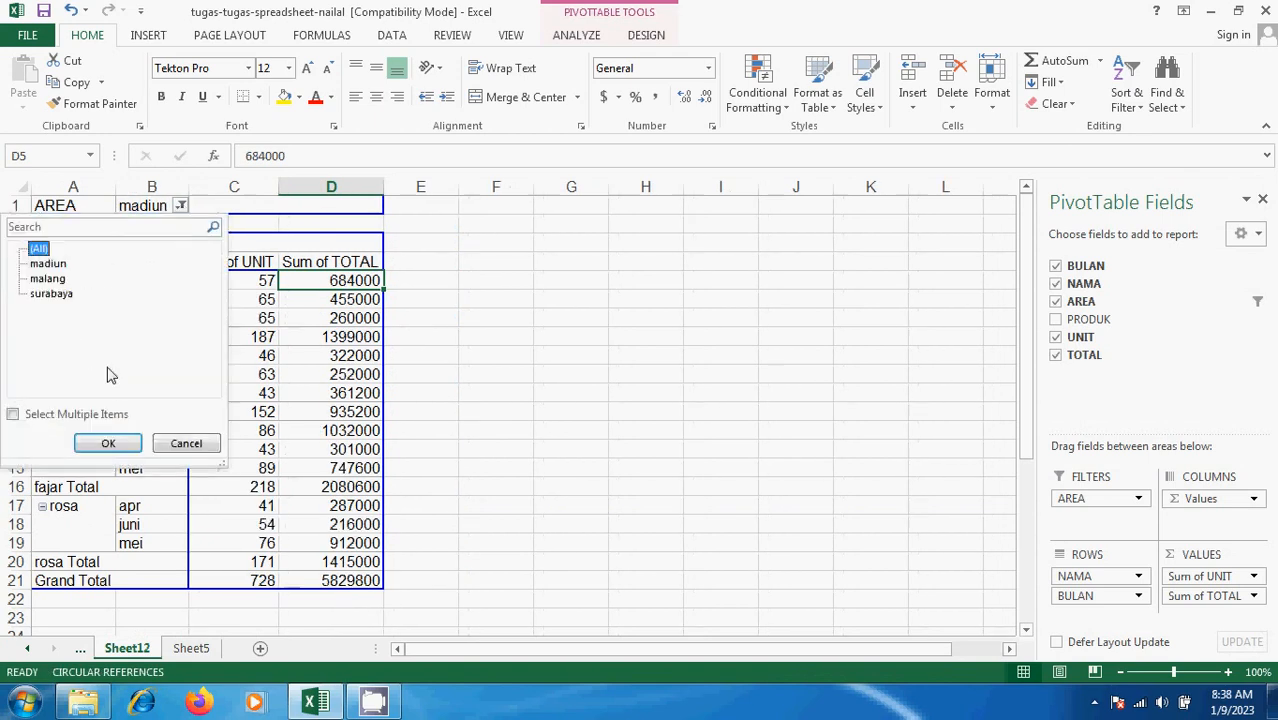
pyautogui.click(108, 443)
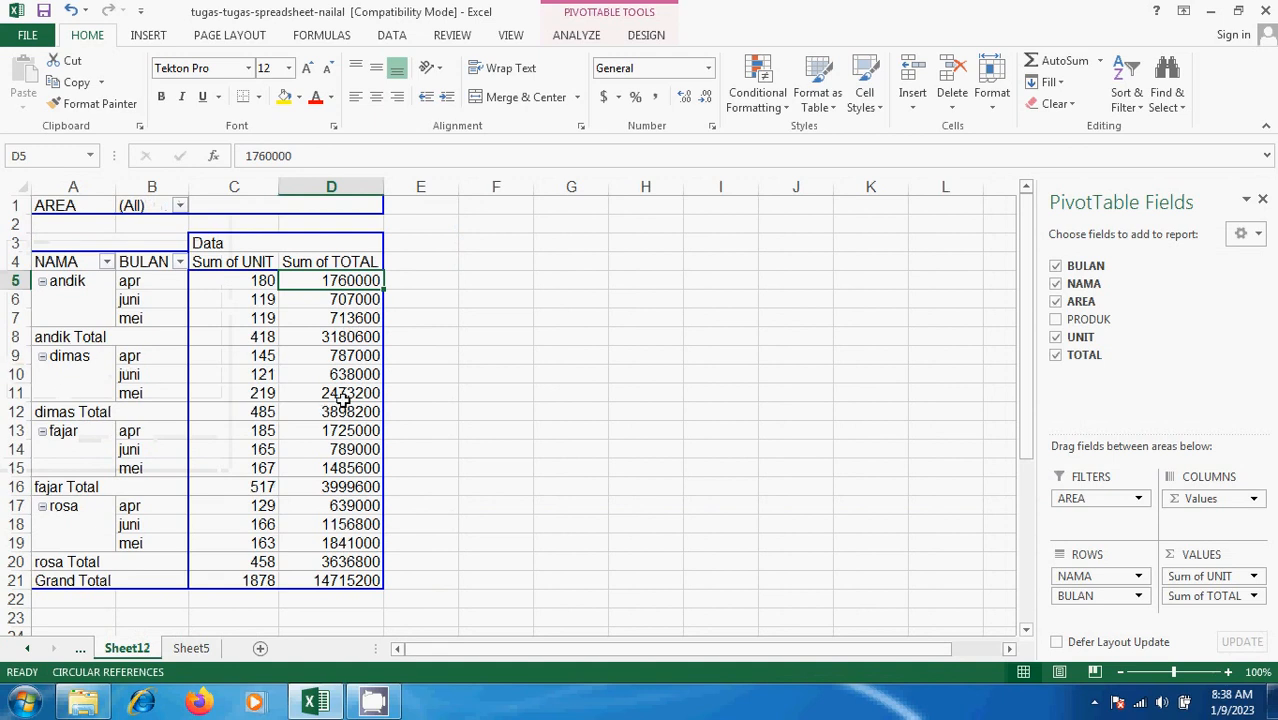
# Step: Collapse the month details under all four names in the PivotTable, starting with the third person's group
pyautogui.click(42, 432)
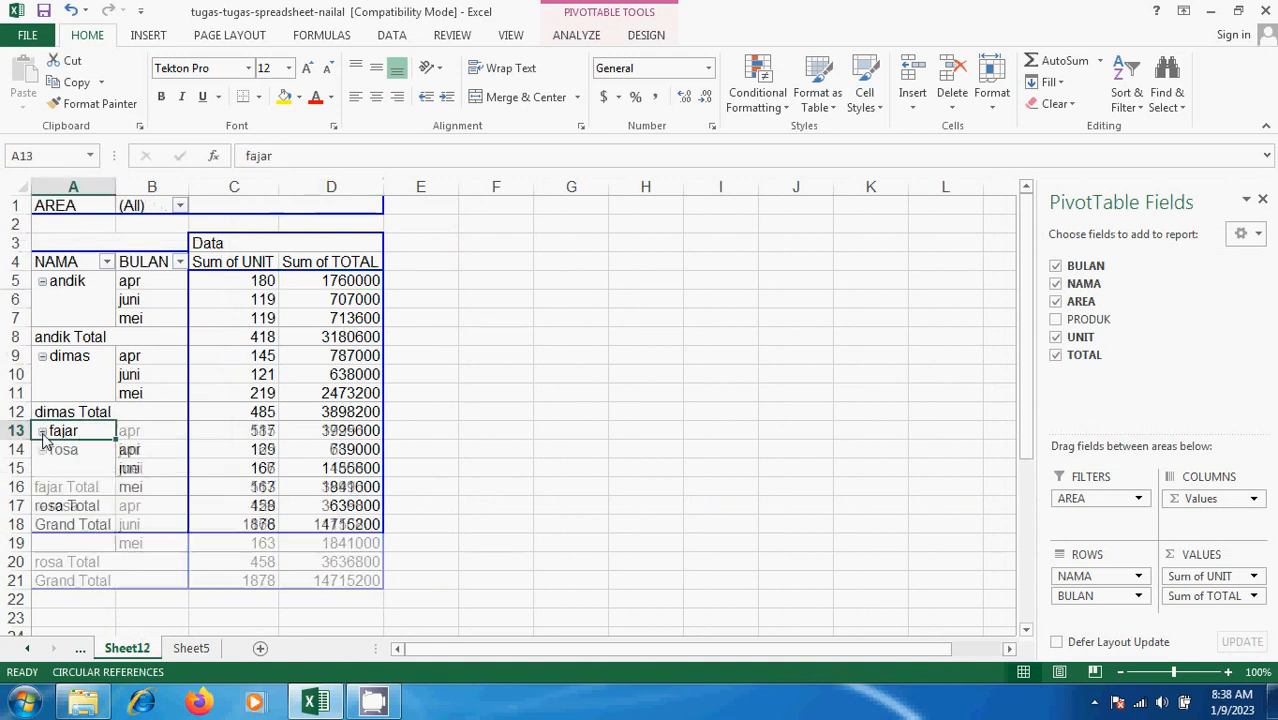
pyautogui.click(42, 432)
pyautogui.click(42, 432)
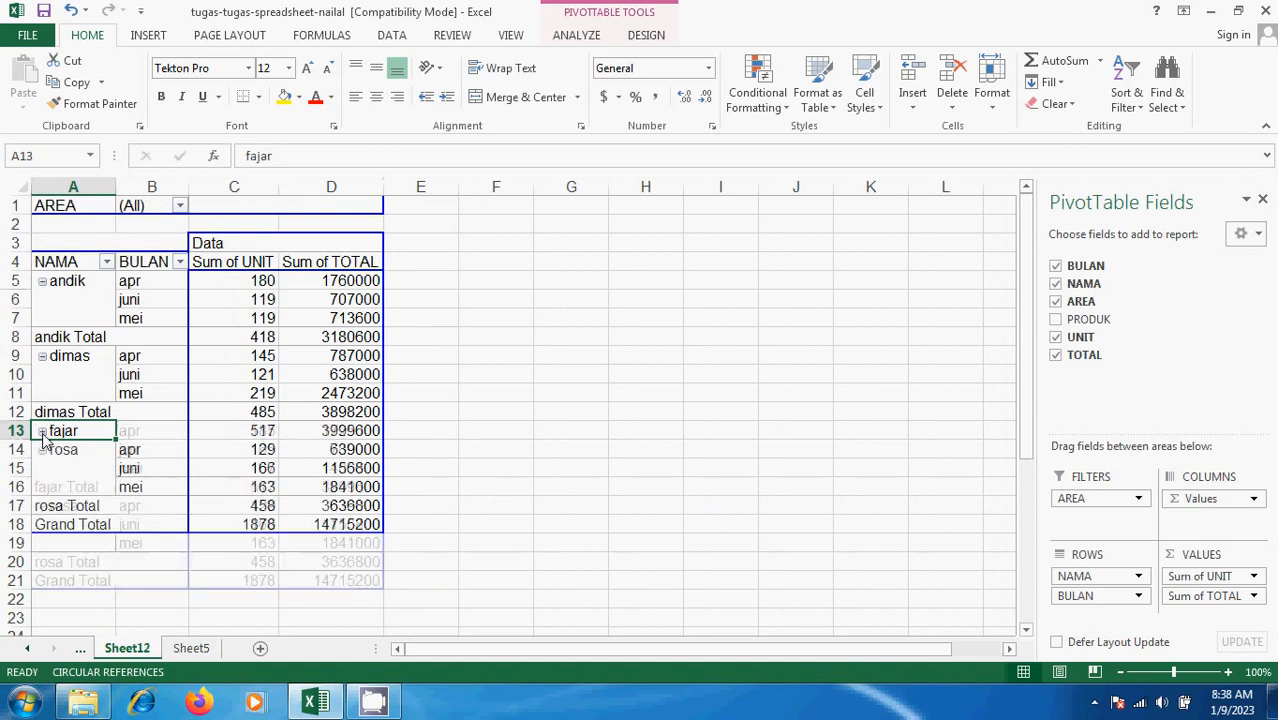
pyautogui.click(42, 432)
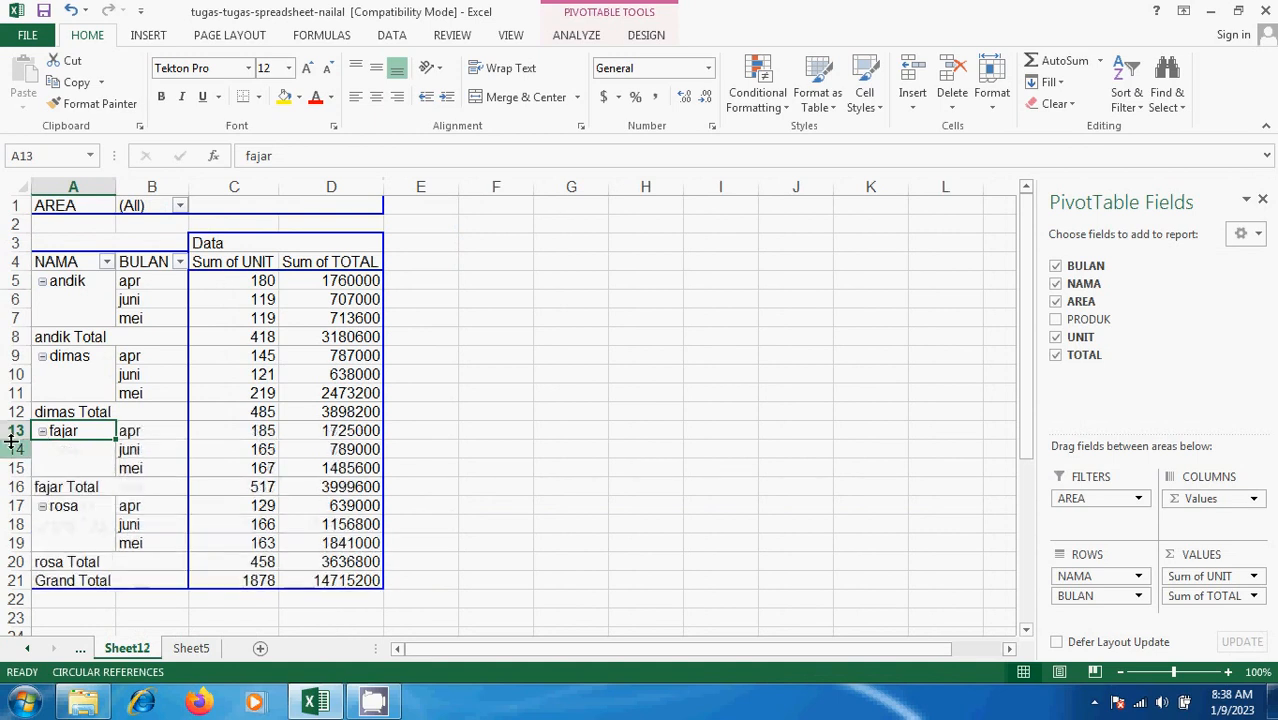
pyautogui.click(42, 432)
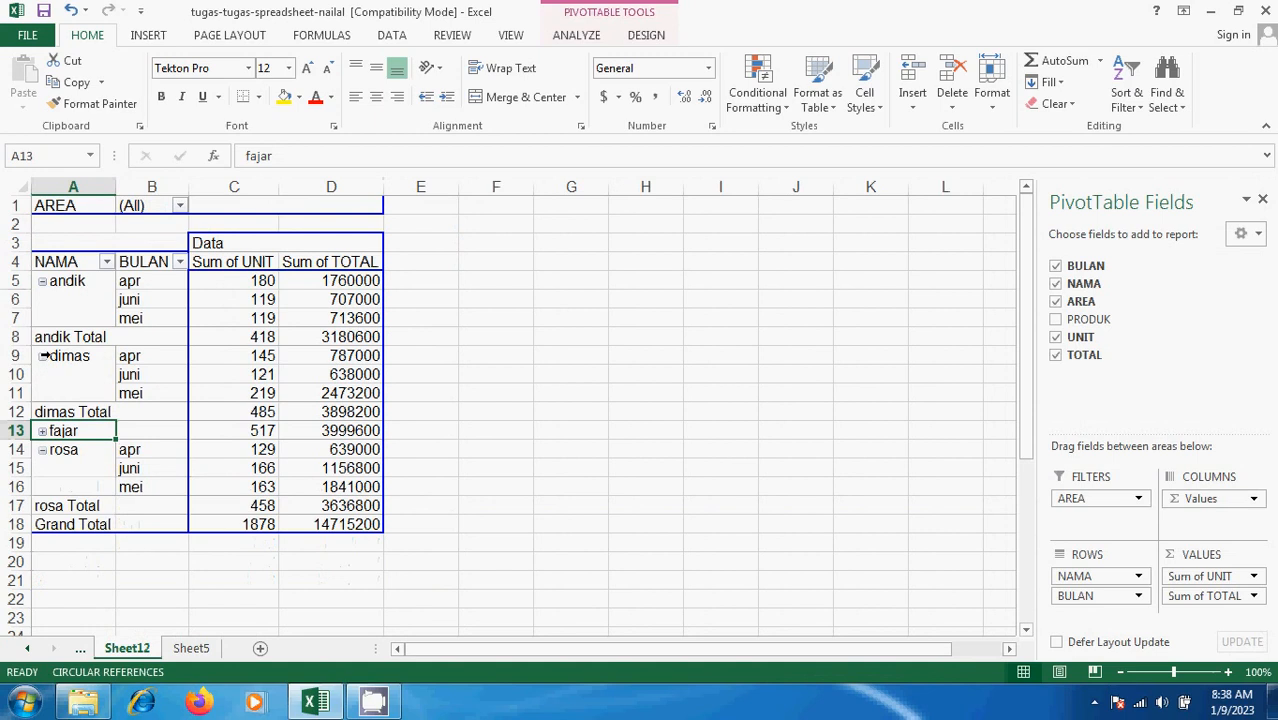
pyautogui.click(42, 357)
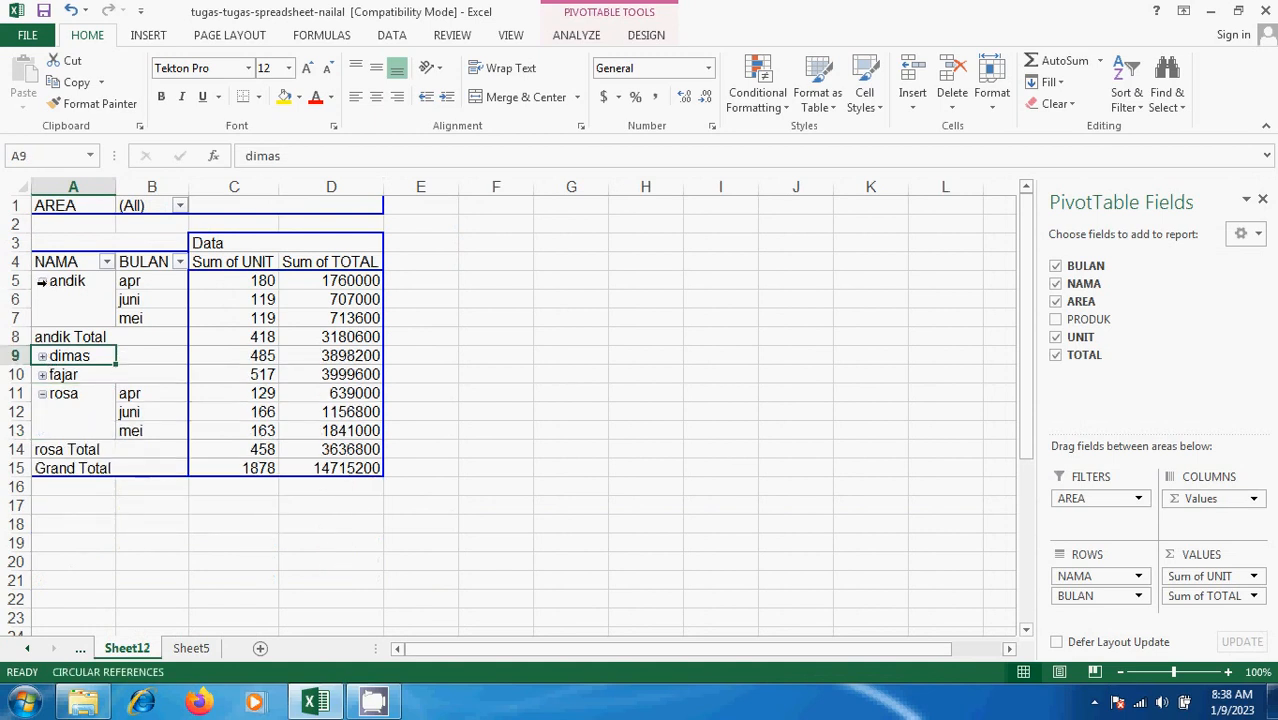
pyautogui.click(42, 282)
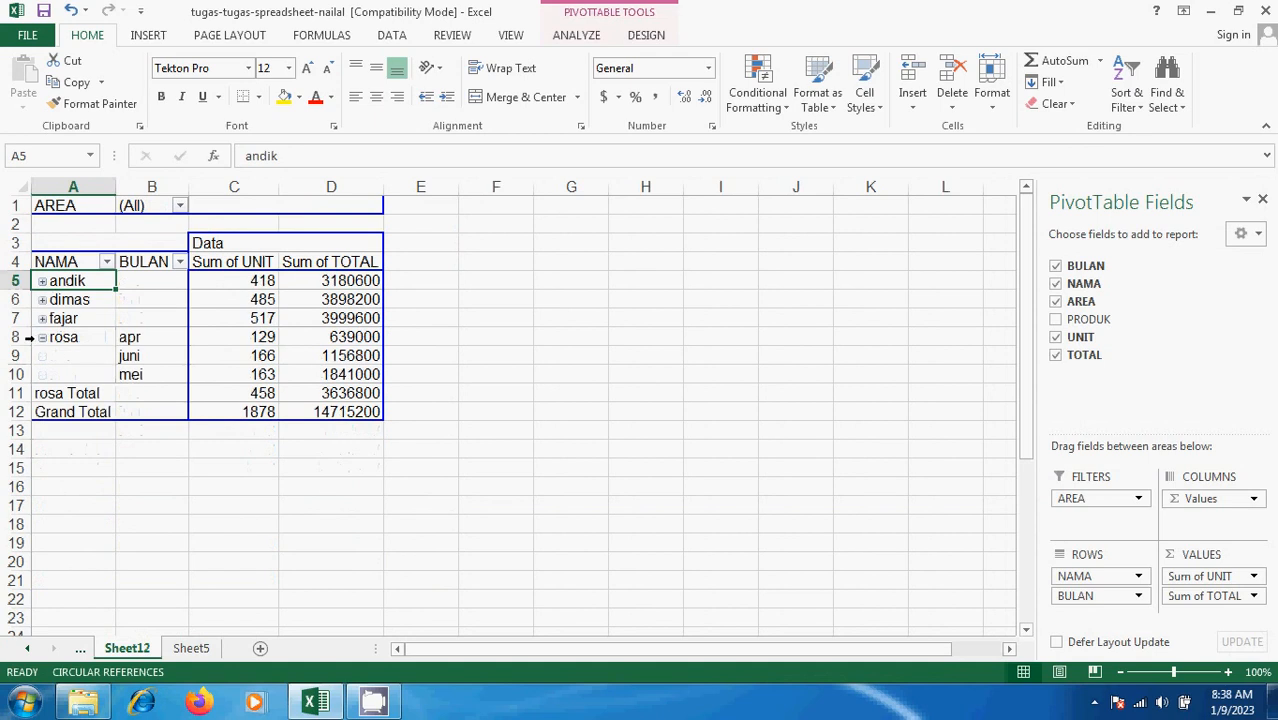
pyautogui.click(42, 338)
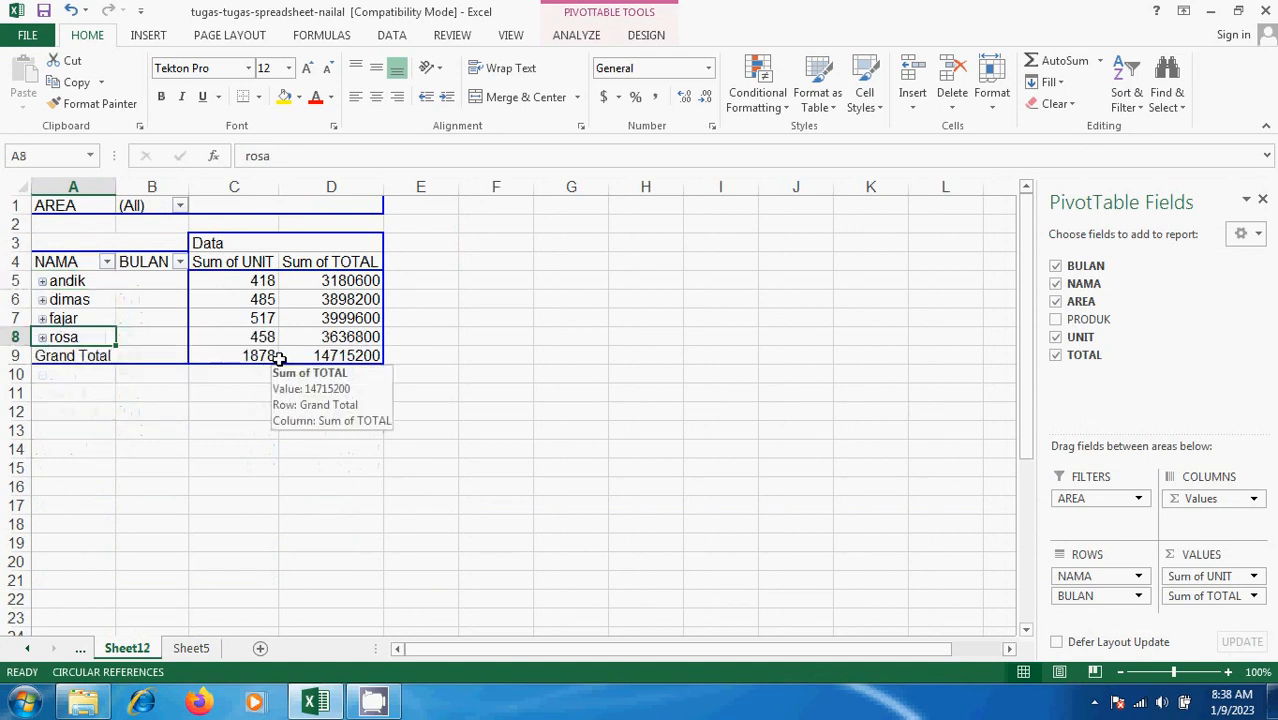
# Step: Sum the unit column E4:E39 in cell E40 of Sheet5 and compare it with the pivot's grand total on Sheet12
pyautogui.click(190, 648)
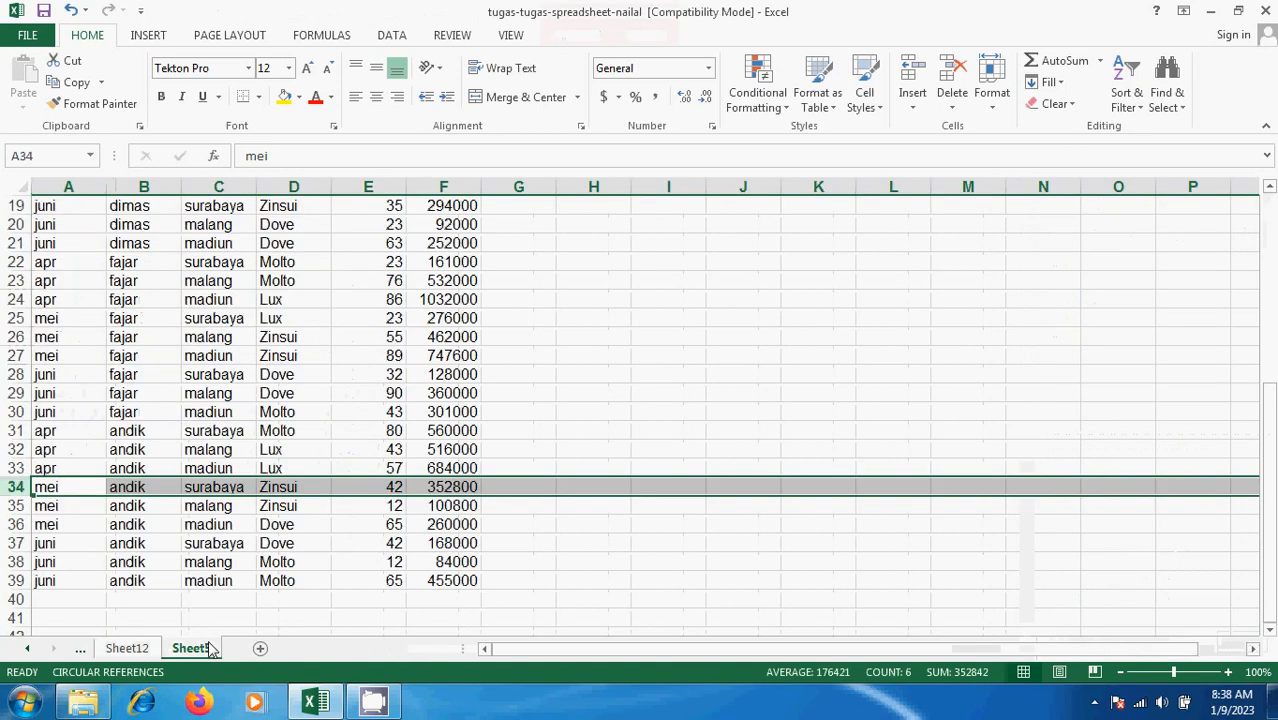
pyautogui.click(375, 600)
pyautogui.click(1055, 66)
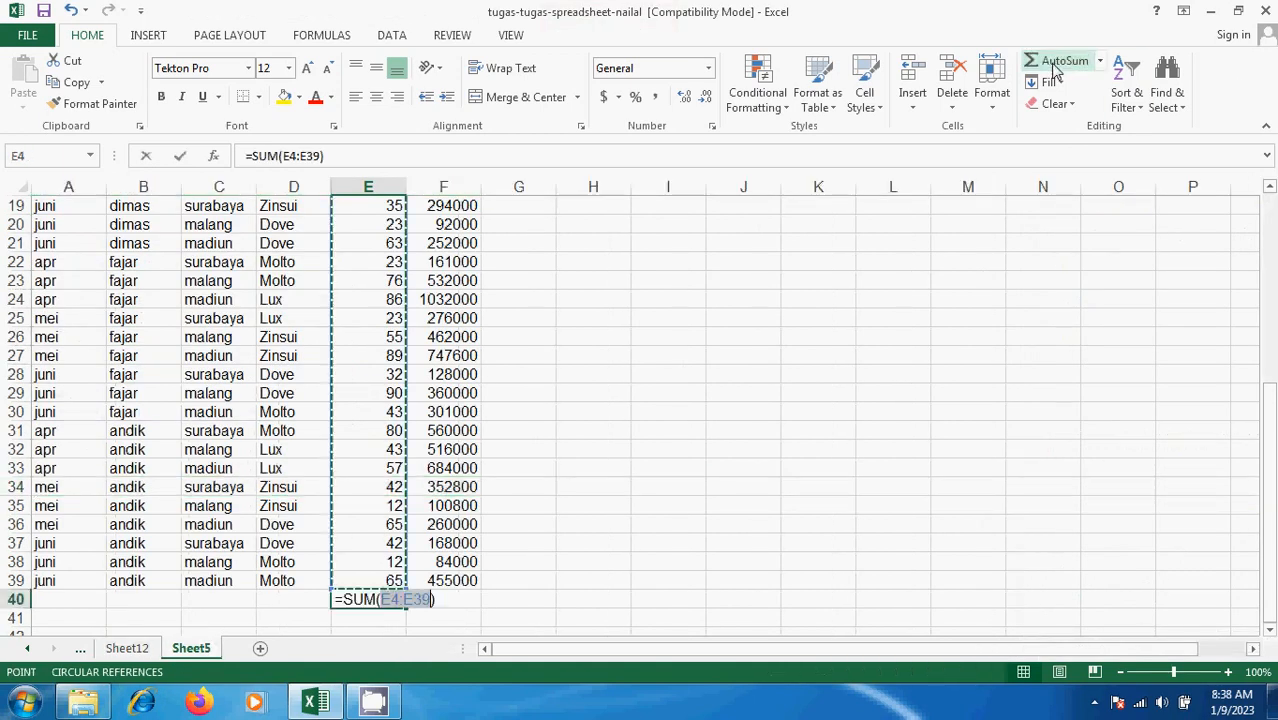
pyautogui.press('Return')
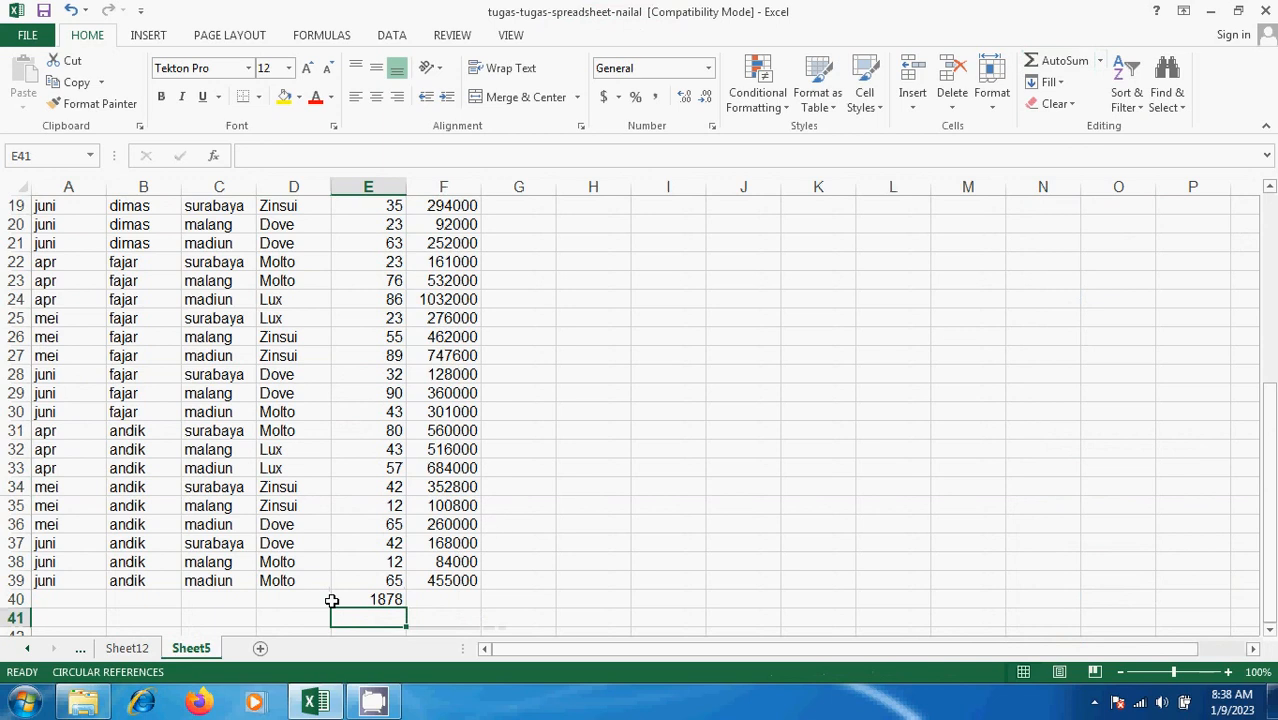
pyautogui.click(128, 648)
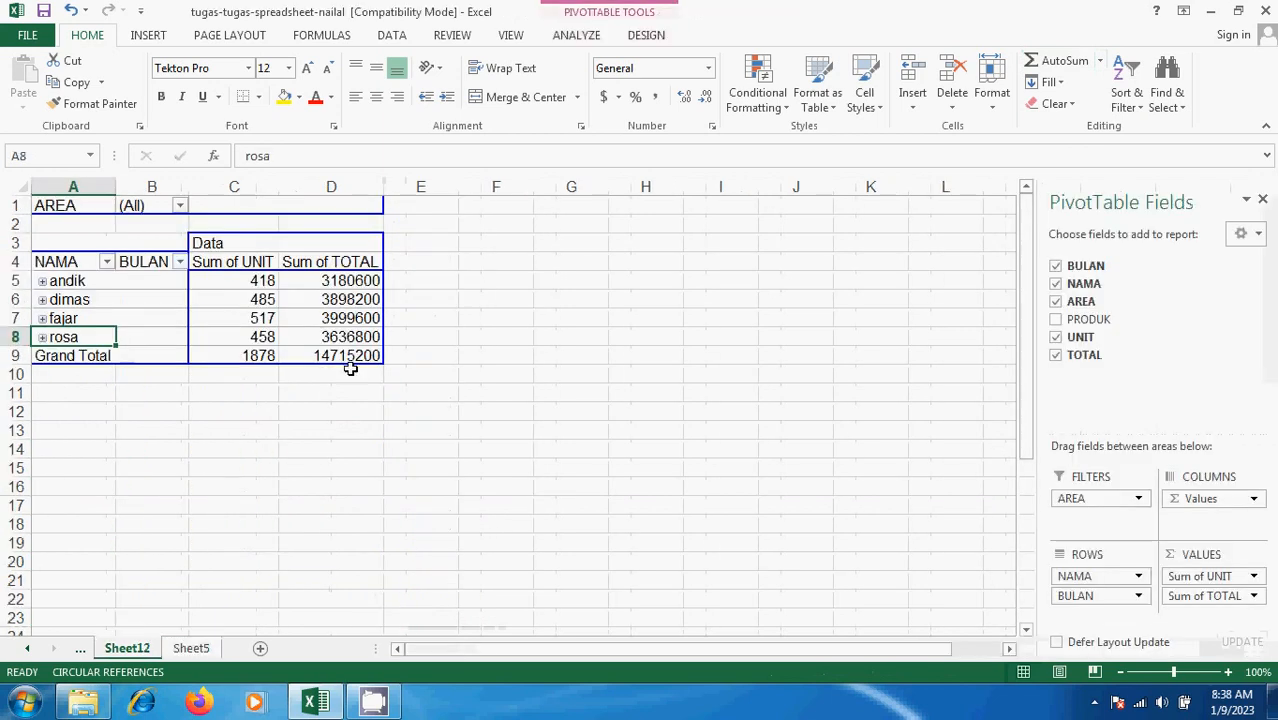
# Step: Expand all four name groups in the PivotTable to show their months again
pyautogui.click(42, 338)
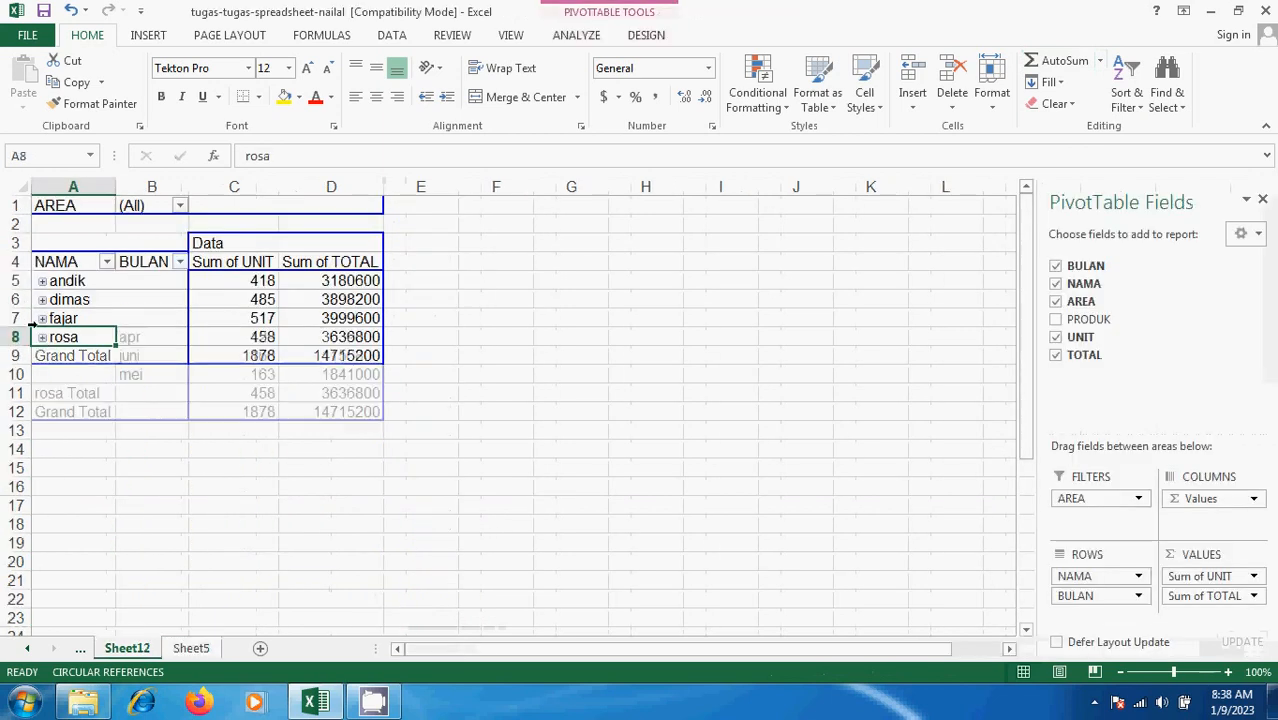
pyautogui.click(42, 318)
pyautogui.click(43, 300)
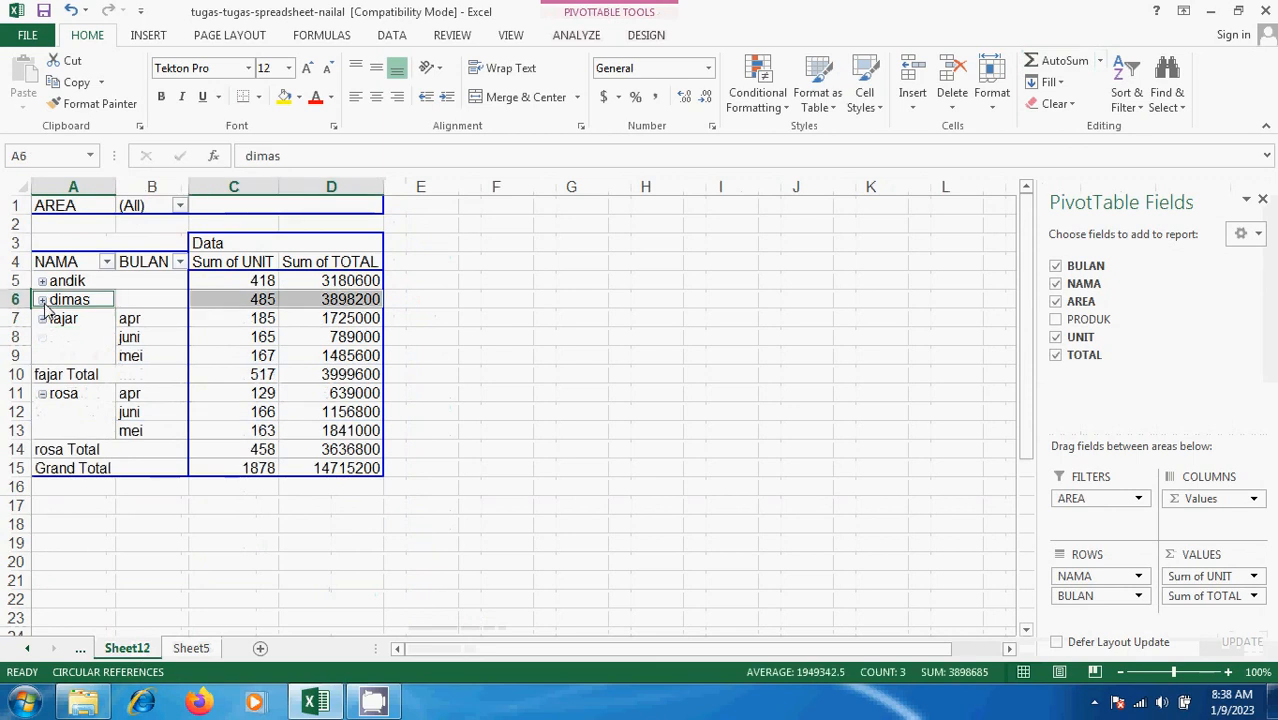
pyautogui.click(43, 282)
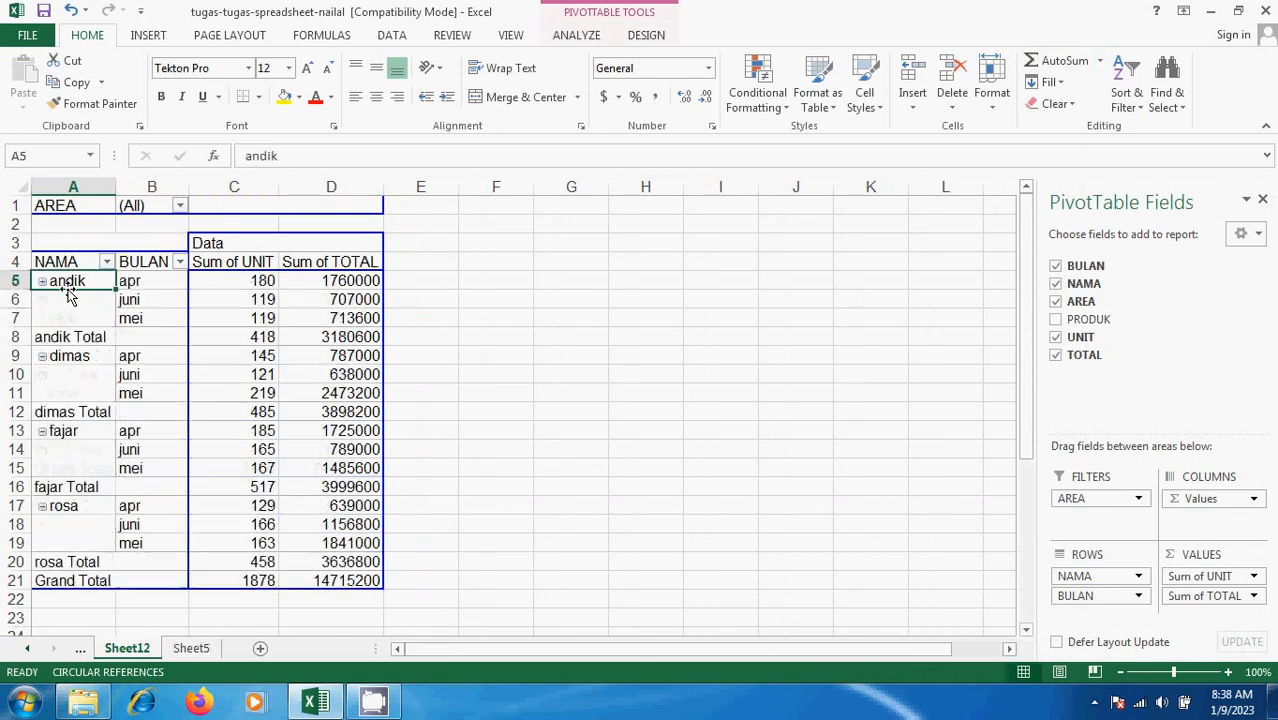
pyautogui.click(1258, 236)
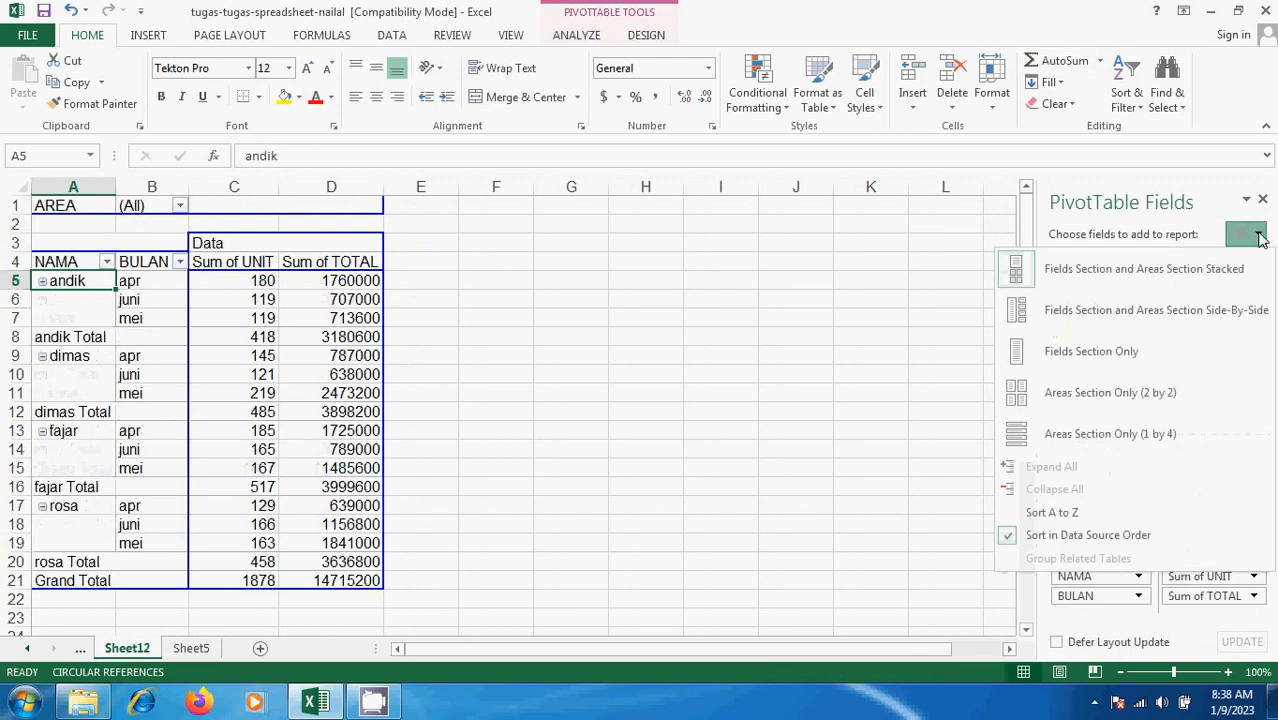
pyautogui.click(696, 435)
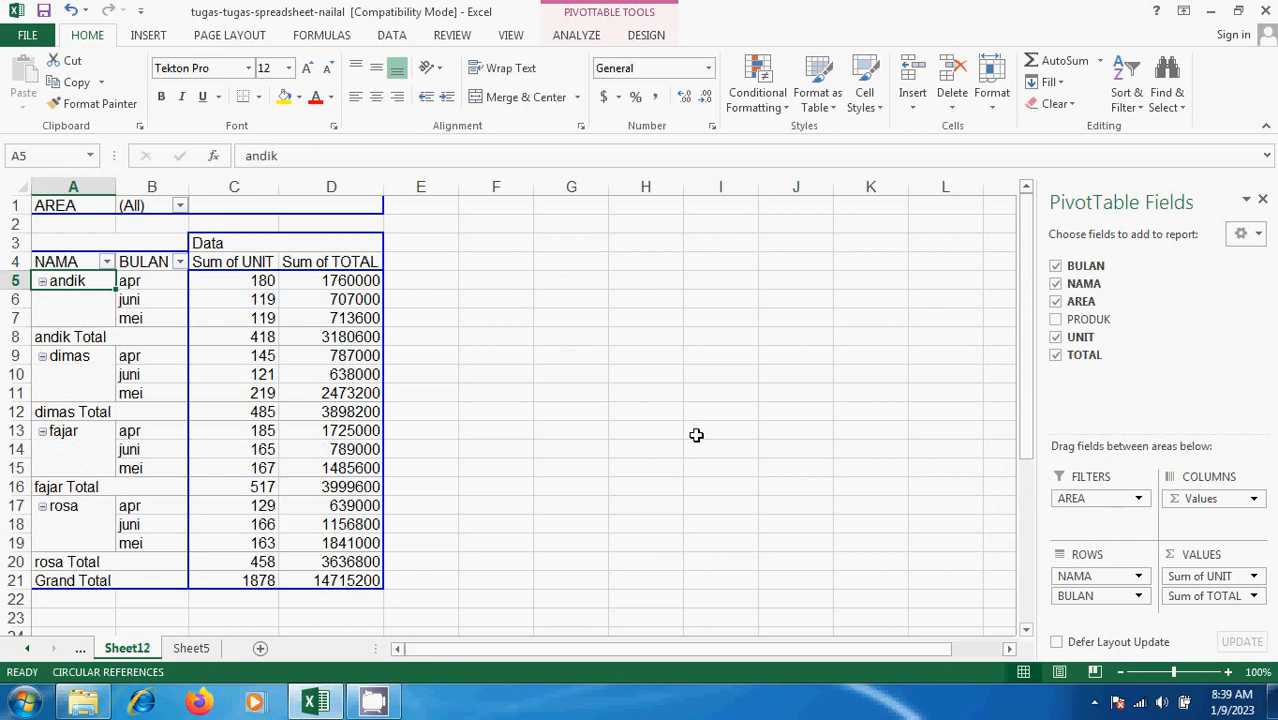
# Step: Hide the PivotTable's +/- buttons and try to collapse the first person's group without them
pyautogui.click(574, 35)
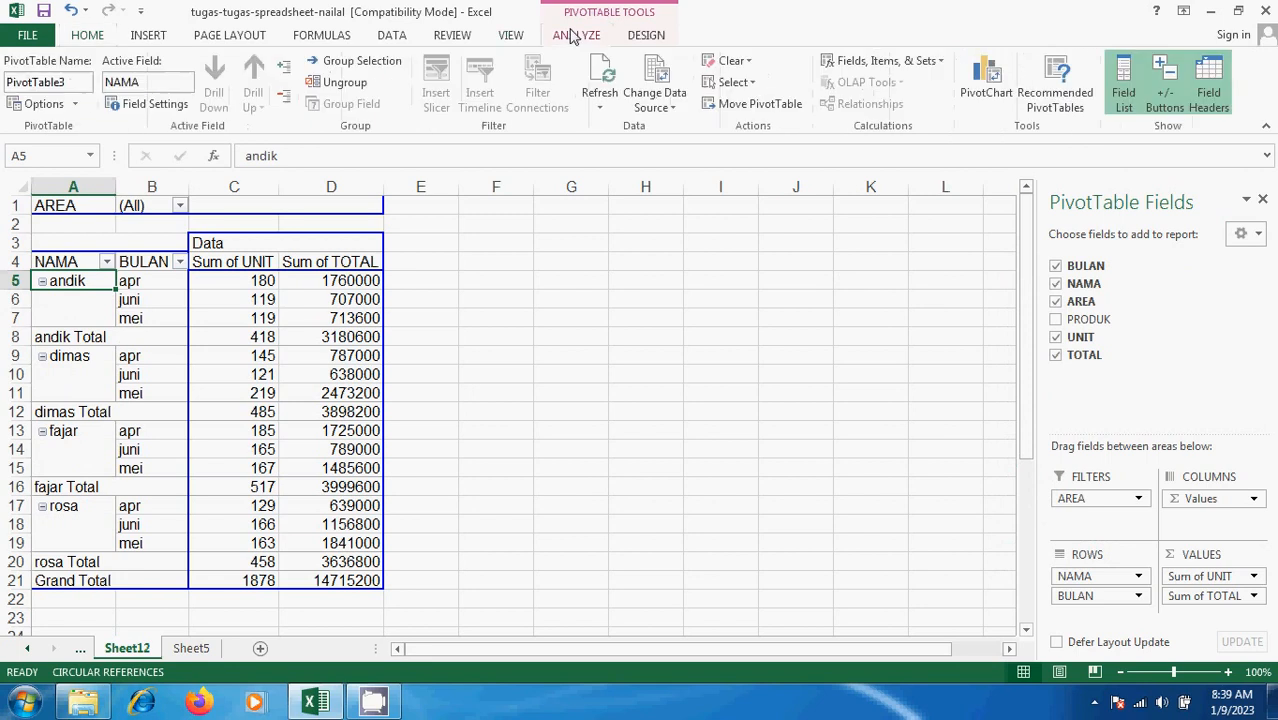
pyautogui.click(1166, 80)
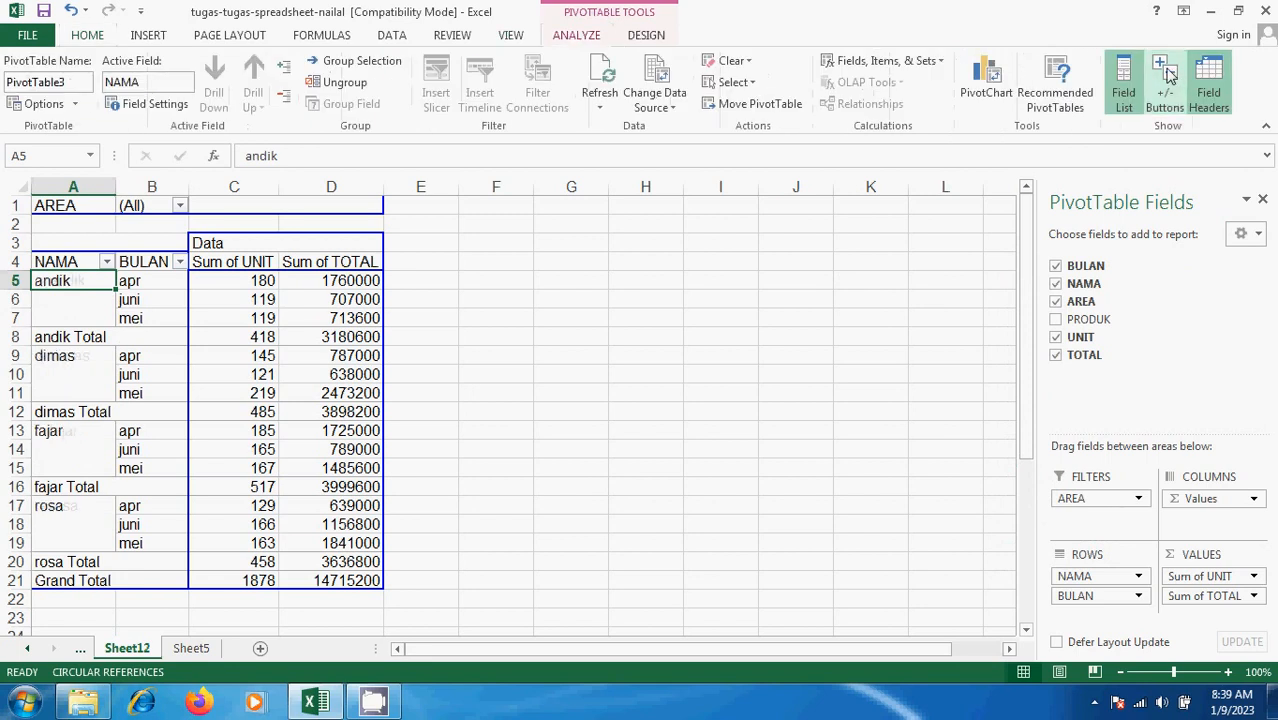
pyautogui.click(83, 303)
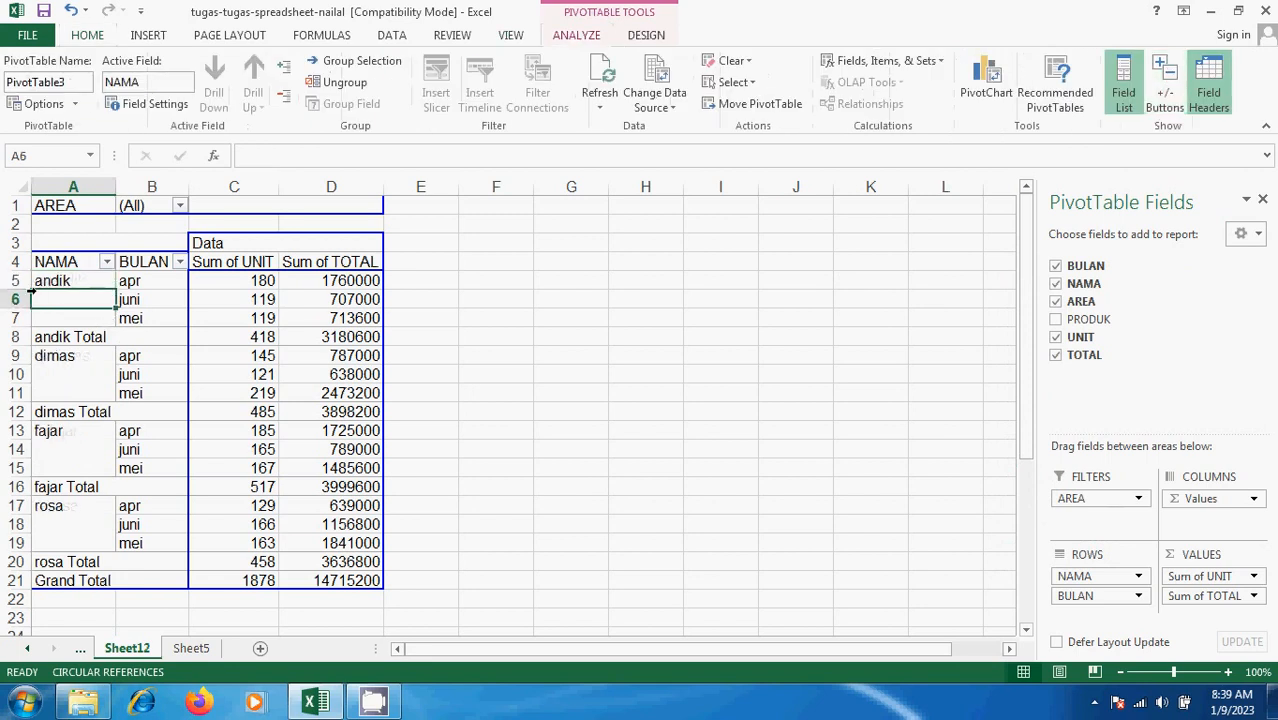
pyautogui.click(39, 285)
pyautogui.click(80, 301)
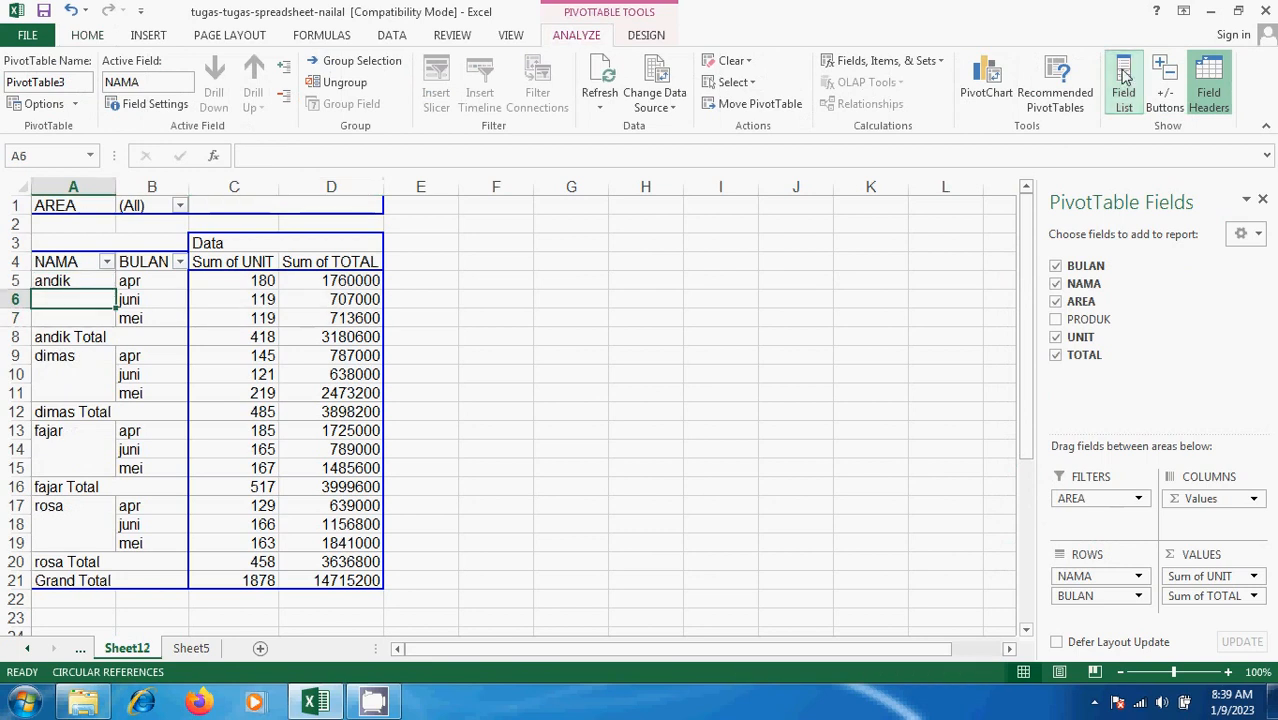
# Step: Show the PivotTable's +/- buttons again and collapse the first person's group
pyautogui.click(1166, 80)
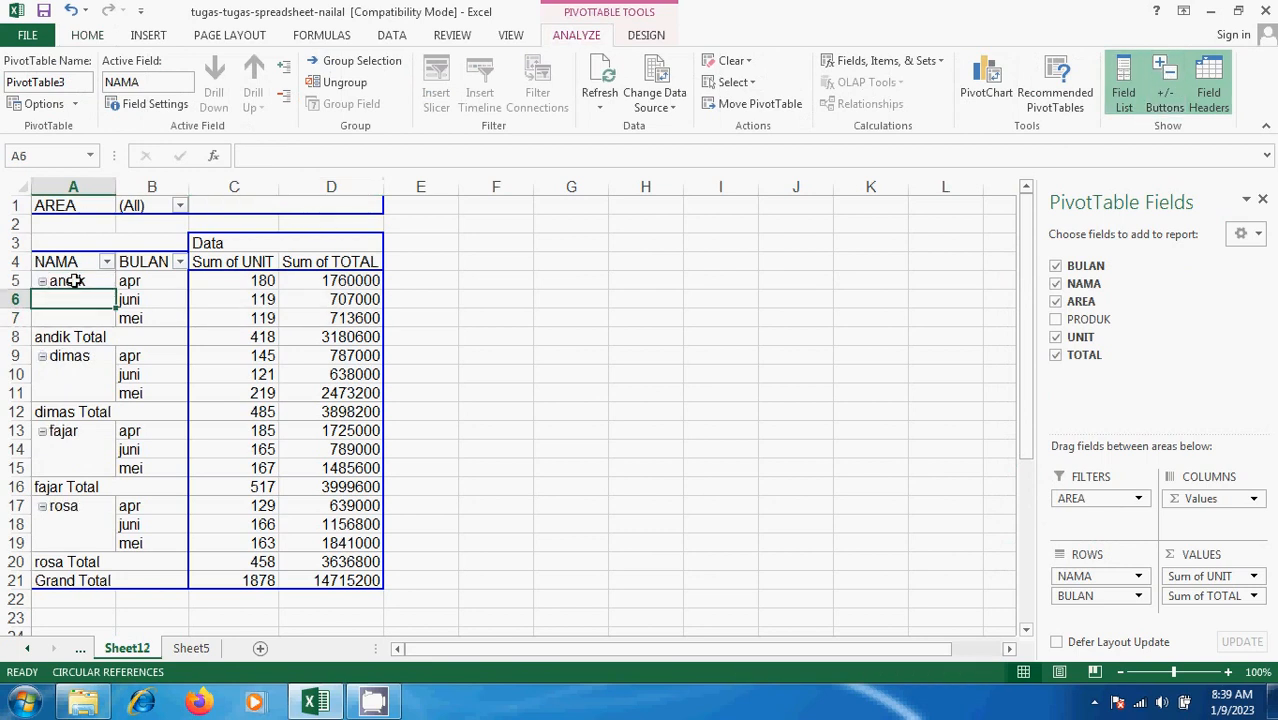
pyautogui.click(42, 282)
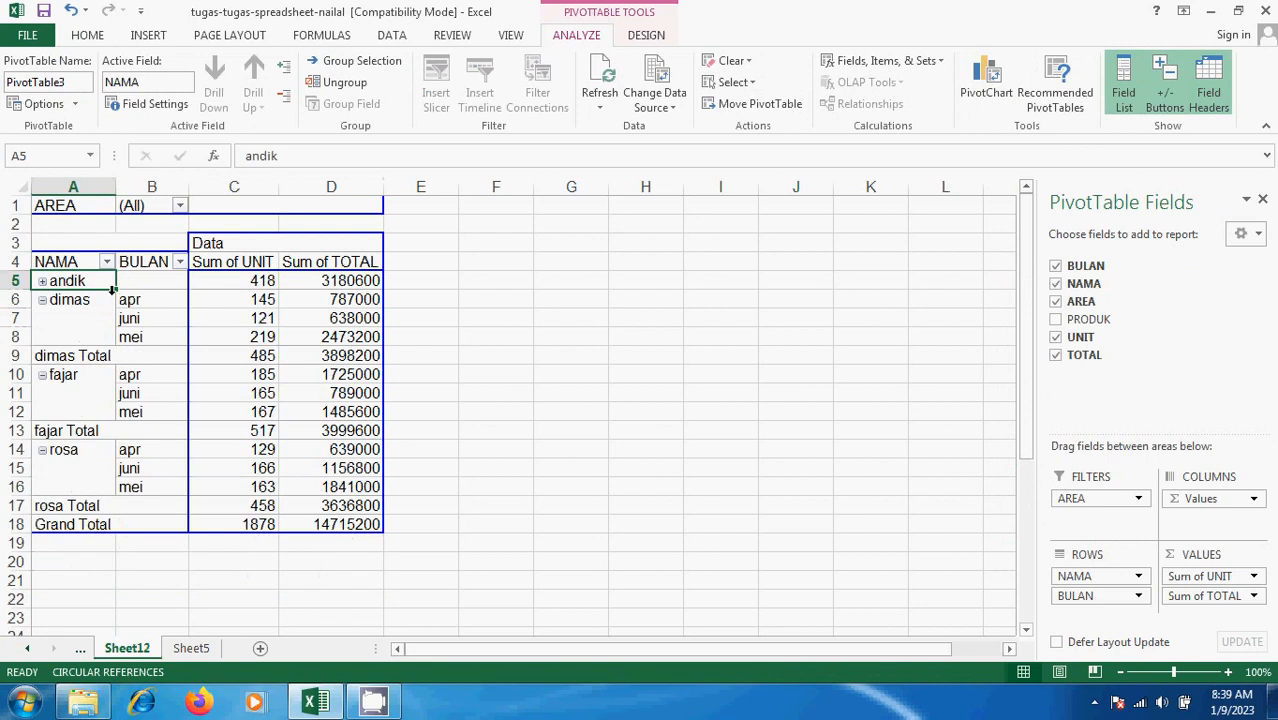
pyautogui.click(42, 282)
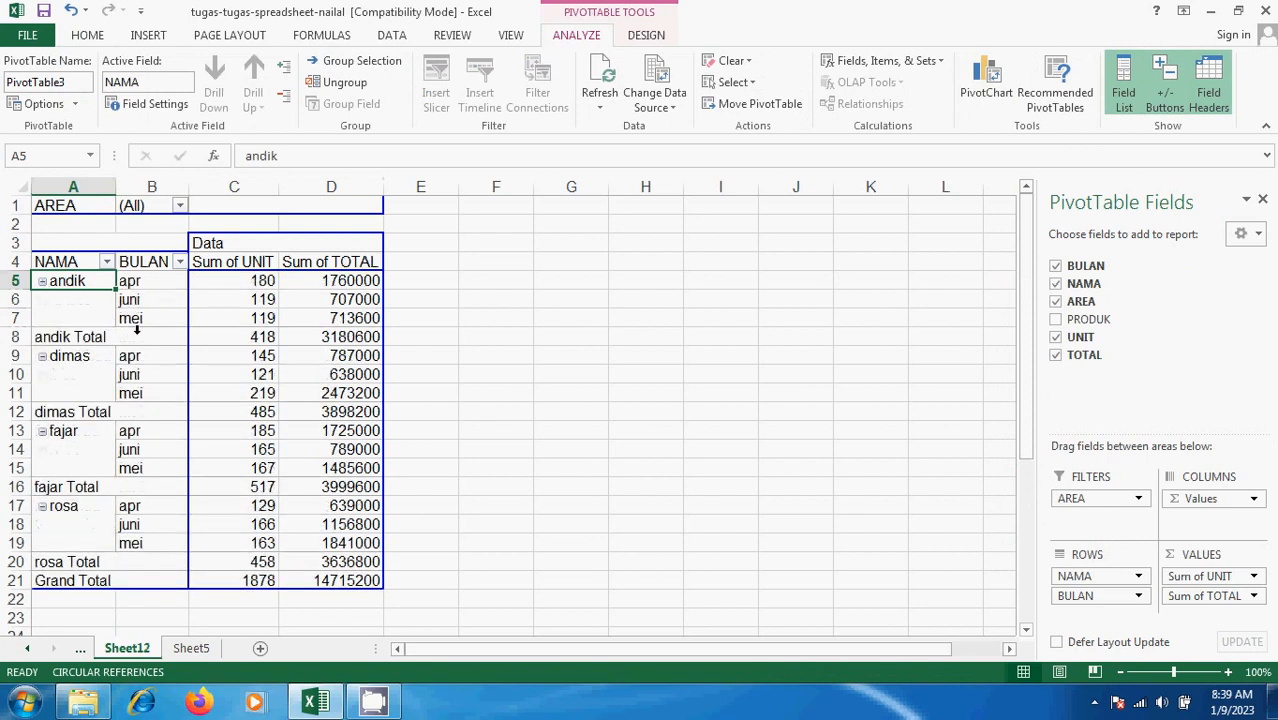
pyautogui.click(42, 282)
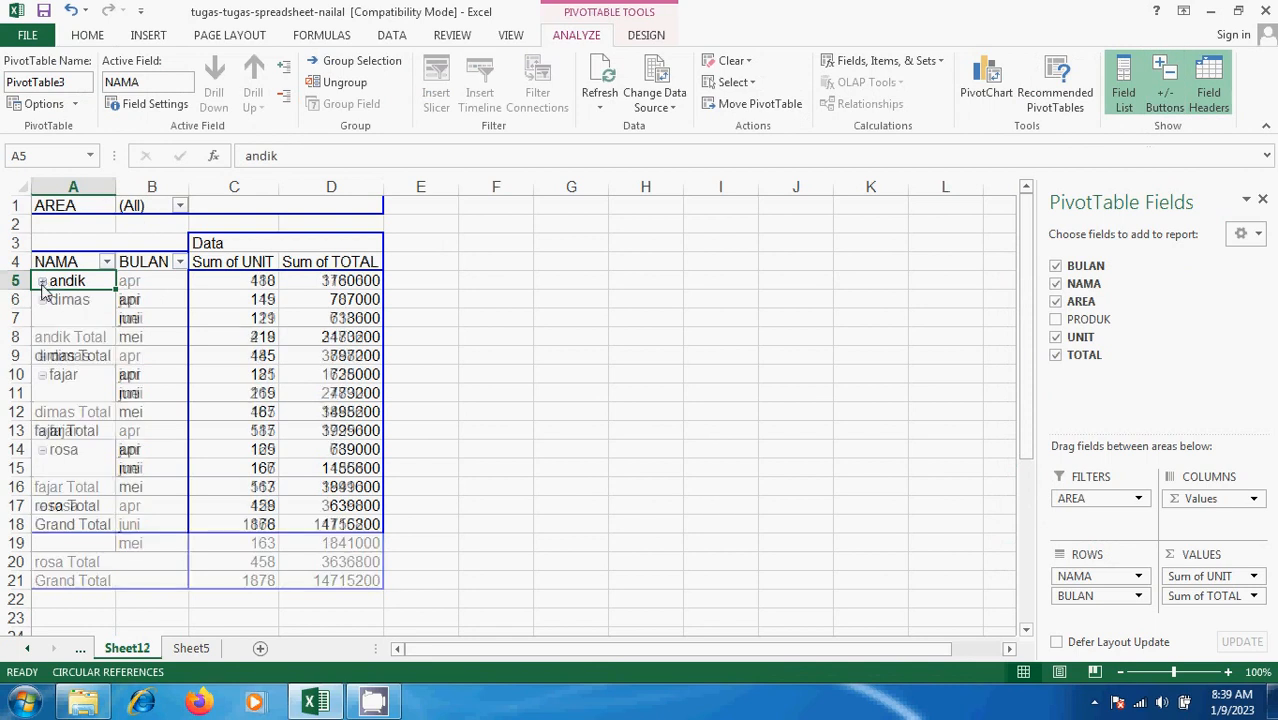
# Step: Hide the +/- buttons while the first person's group is collapsed and inspect its row, selecting A5:B5
pyautogui.click(1163, 75)
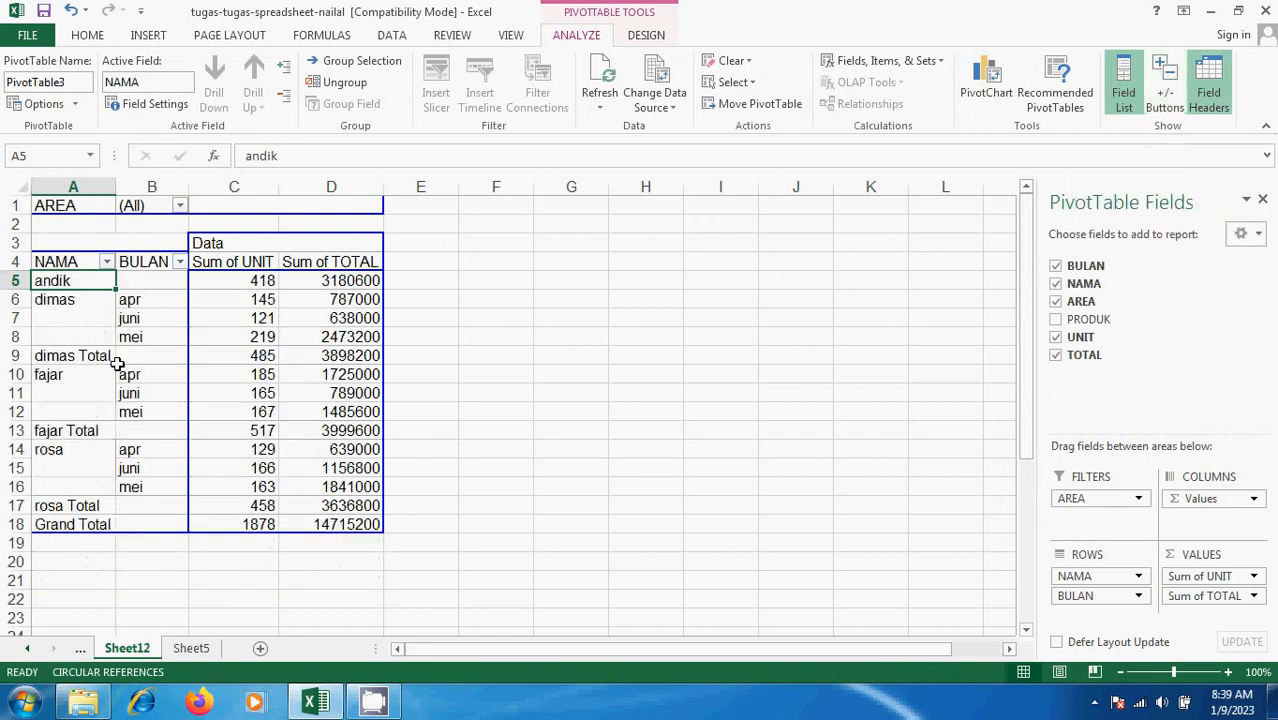
pyautogui.click(57, 330)
pyautogui.click(85, 299)
pyautogui.click(65, 284)
pyautogui.click(138, 282)
pyautogui.click(102, 283)
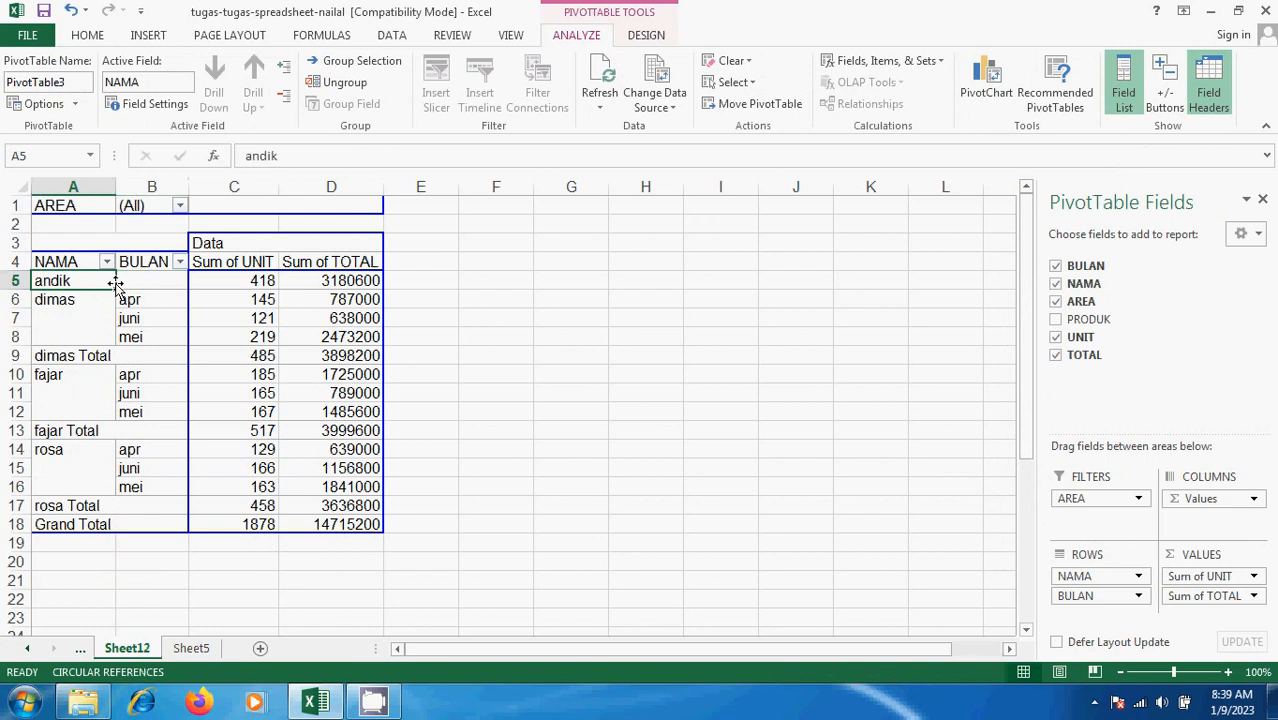
pyautogui.click(57, 314)
pyautogui.click(125, 301)
pyautogui.click(66, 312)
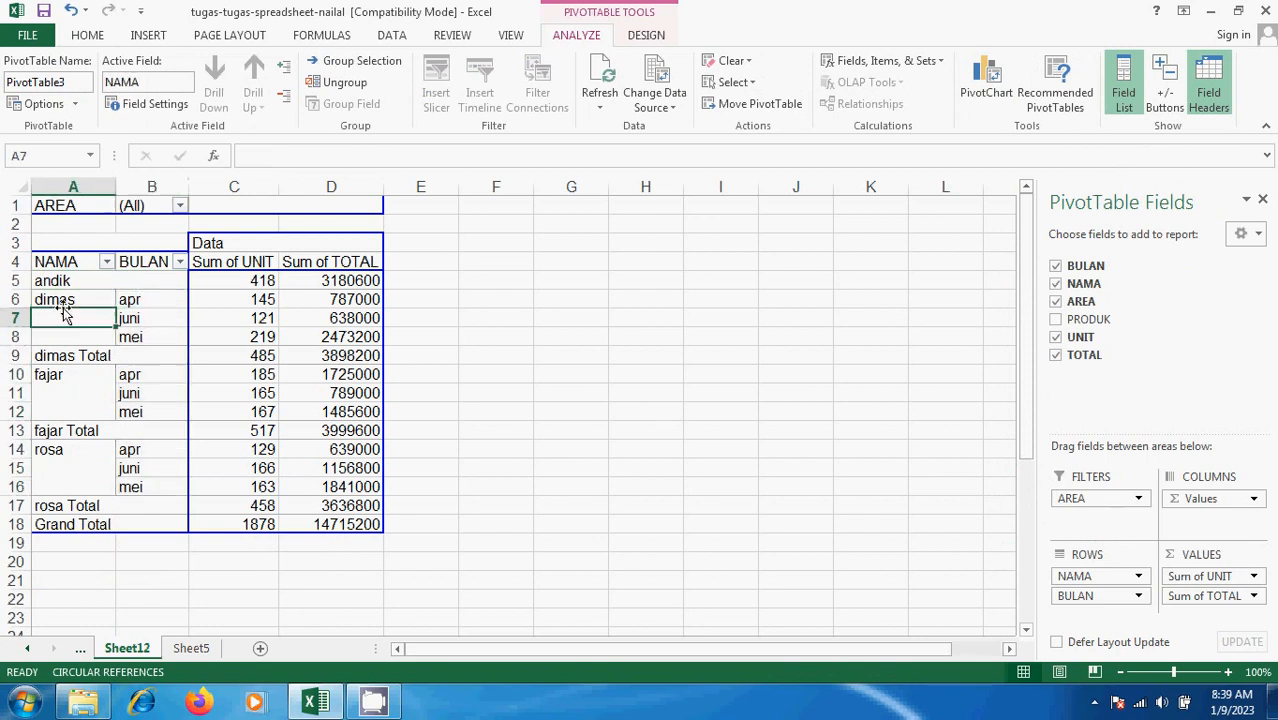
pyautogui.moveTo(52, 283); pyautogui.dragTo(152, 282)
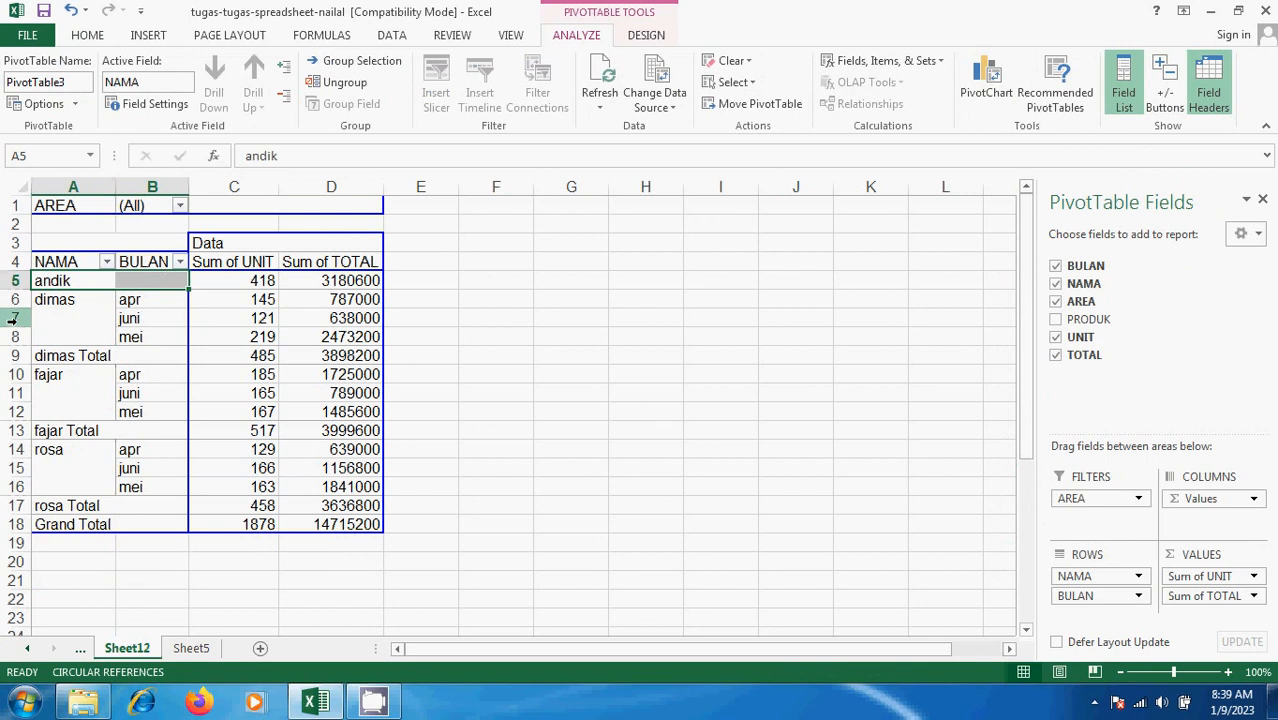
# Step: Restore the +/- buttons and expand the first person's group to its months
pyautogui.click(1164, 85)
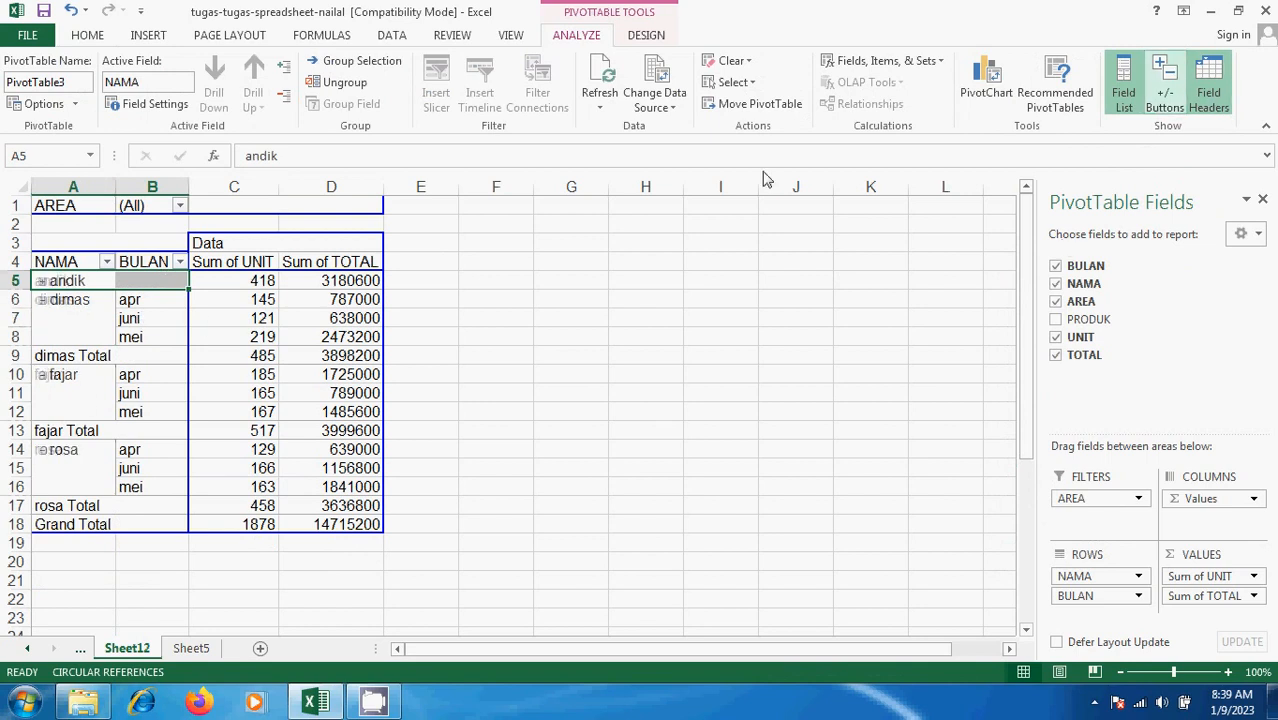
pyautogui.click(43, 282)
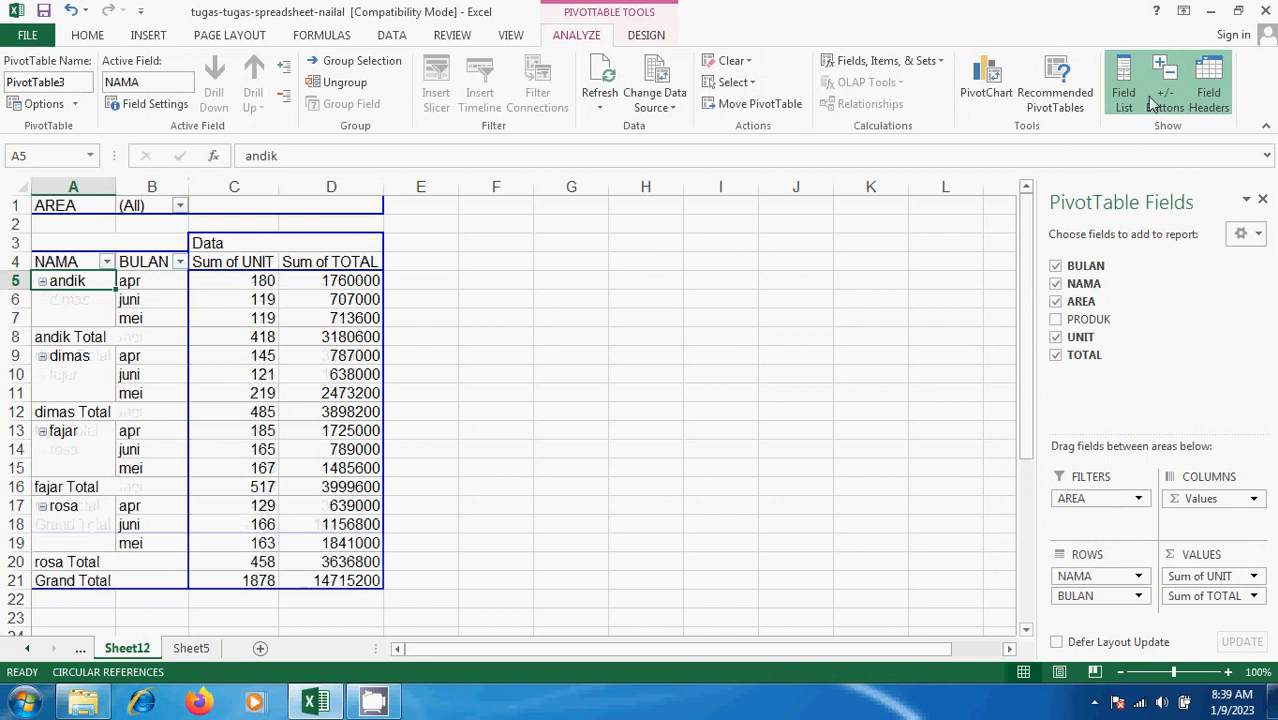
# Step: Toggle the PivotTable's field headers and the field list off and back on
pyautogui.click(1206, 86)
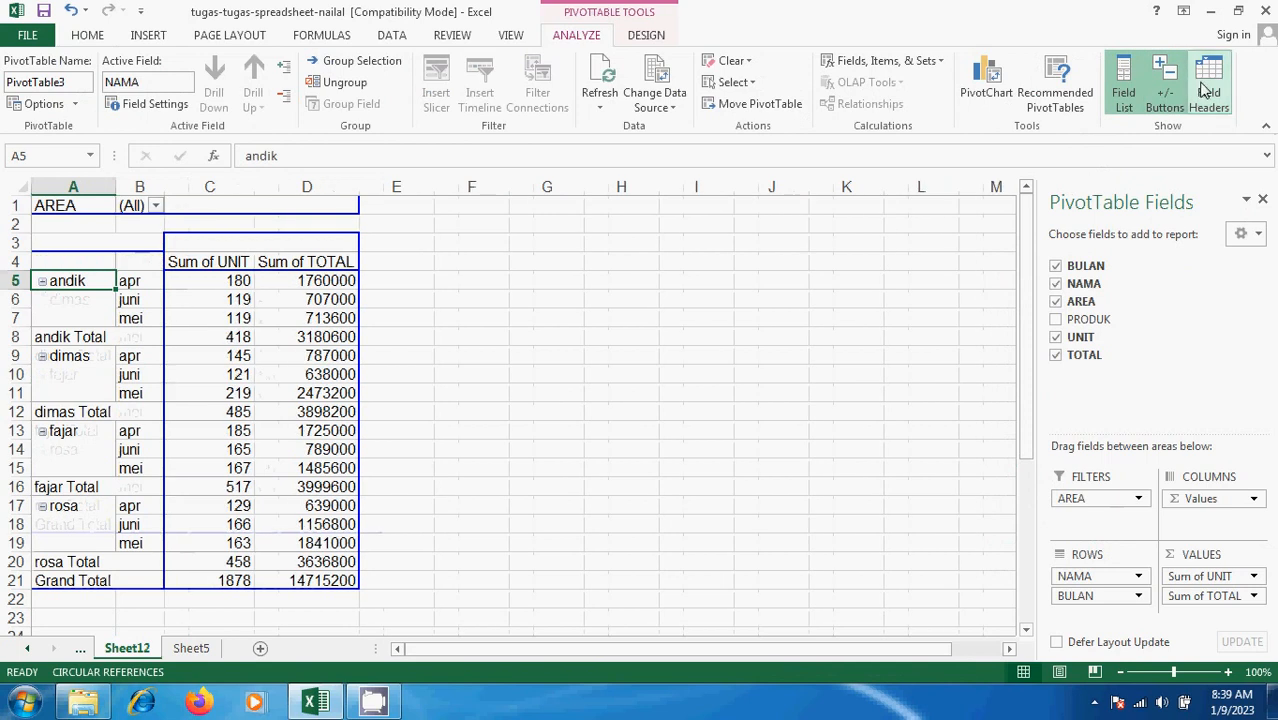
pyautogui.click(1206, 90)
pyautogui.click(1206, 90)
pyautogui.click(1206, 90)
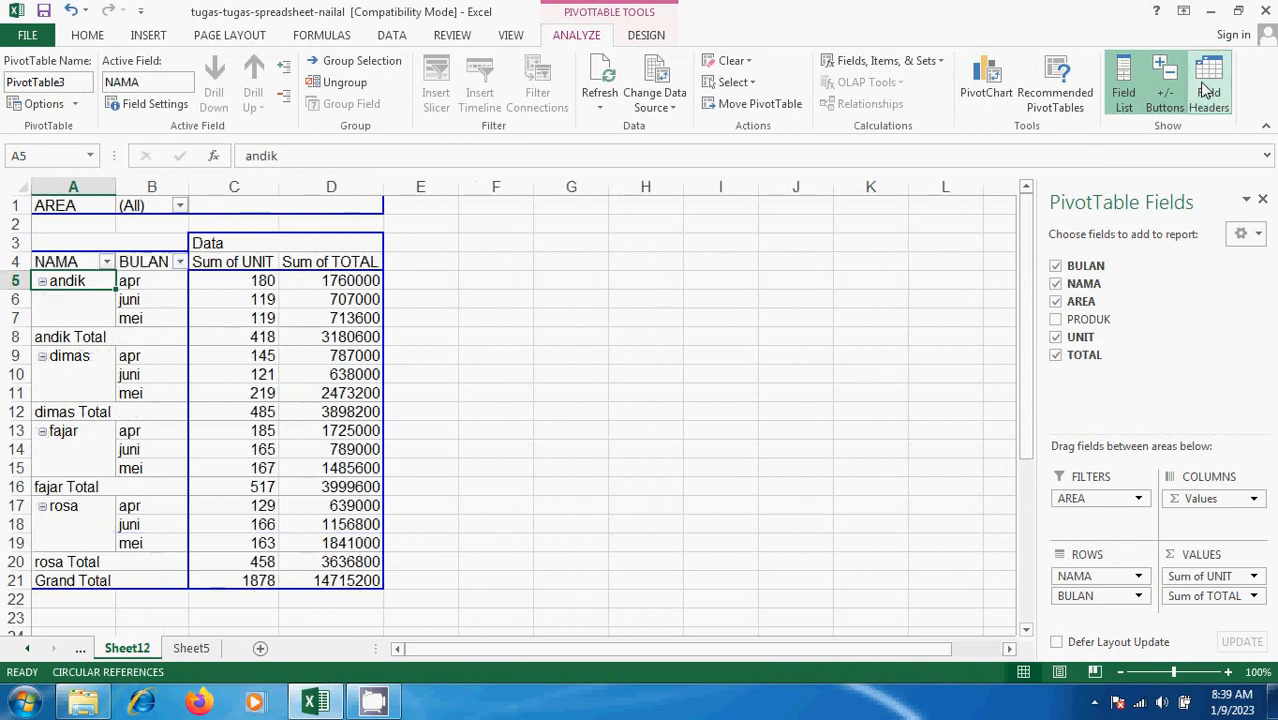
pyautogui.click(1206, 90)
pyautogui.click(1206, 90)
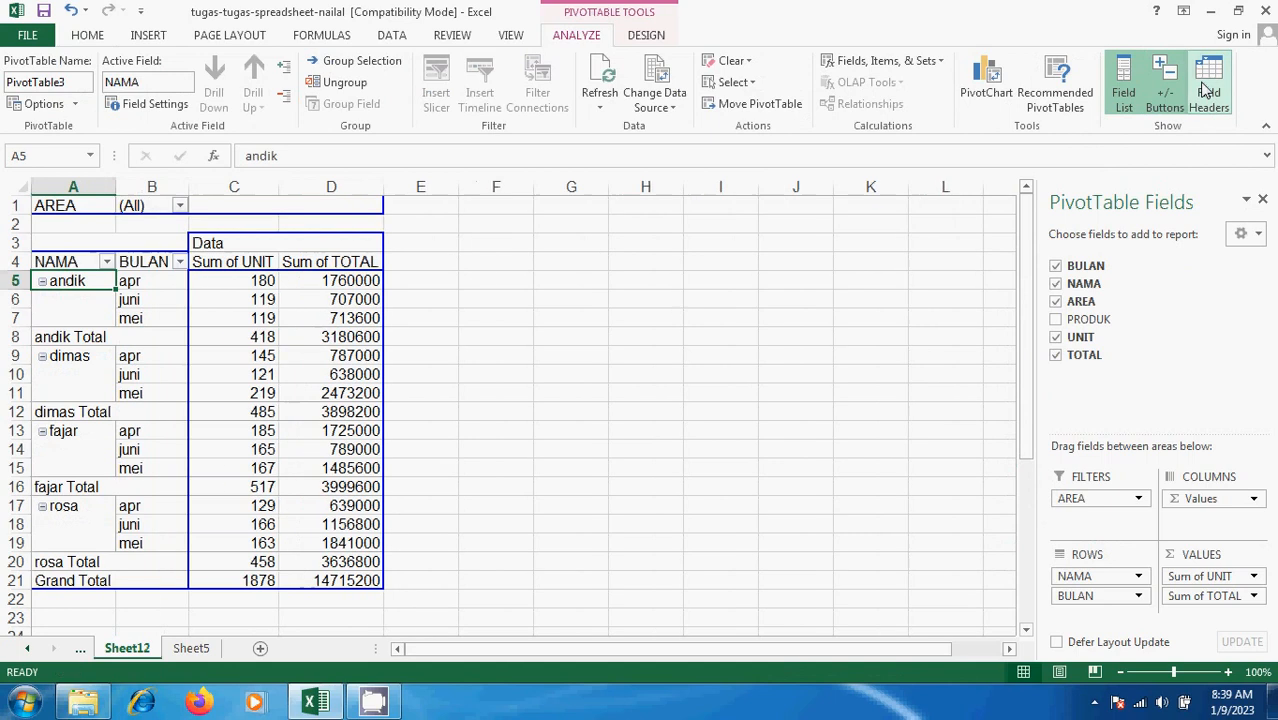
pyautogui.click(1125, 82)
pyautogui.click(1126, 82)
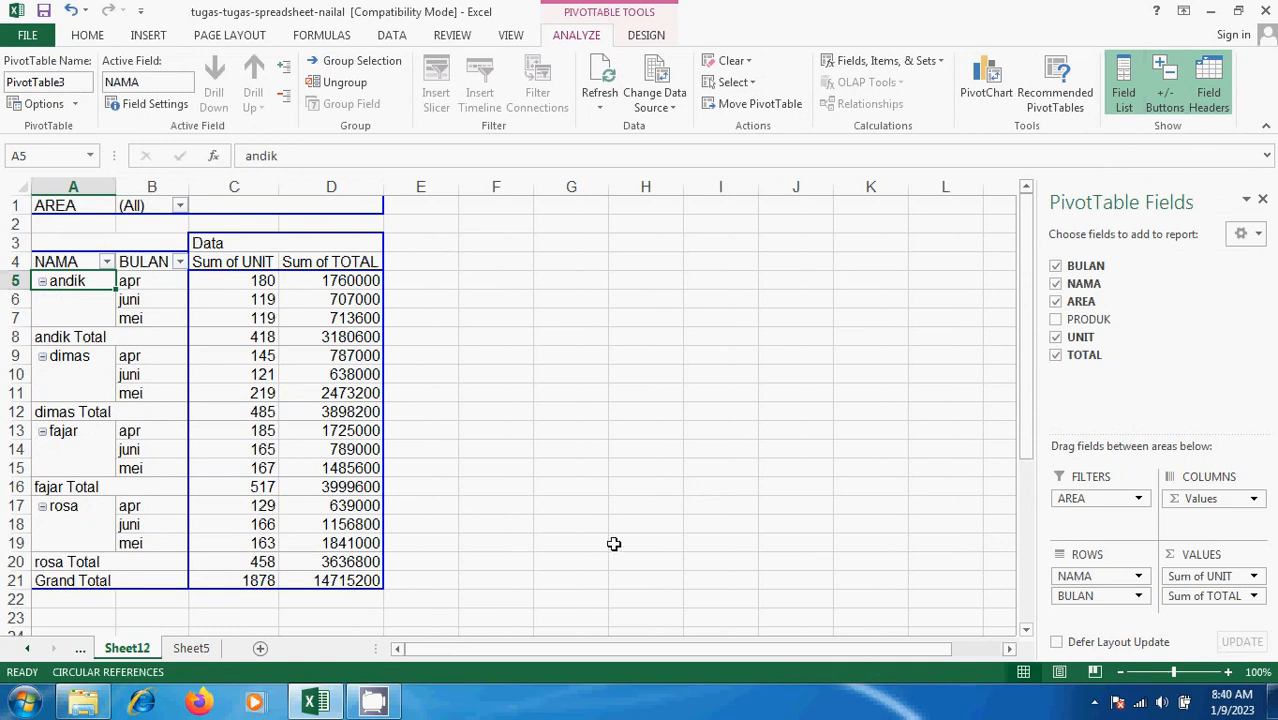
# Step: Move the BULAN field from the rows area to the columns area below Values
pyautogui.moveTo(1075, 595); pyautogui.dragTo(1205, 526)
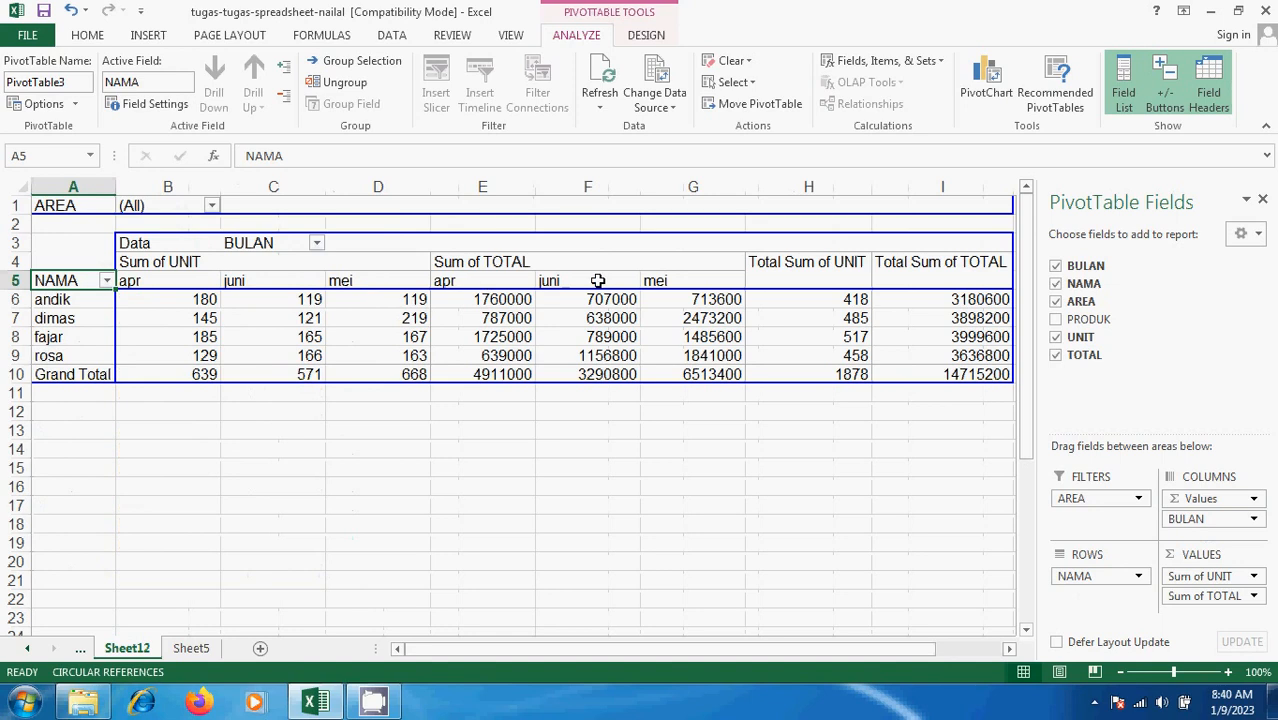
# Step: Rearrange the BULAN and NAMA fields between the columns and rows areas, finishing with NAMA above BULAN in rows
pyautogui.moveTo(604, 653); pyautogui.dragTo(535, 662)
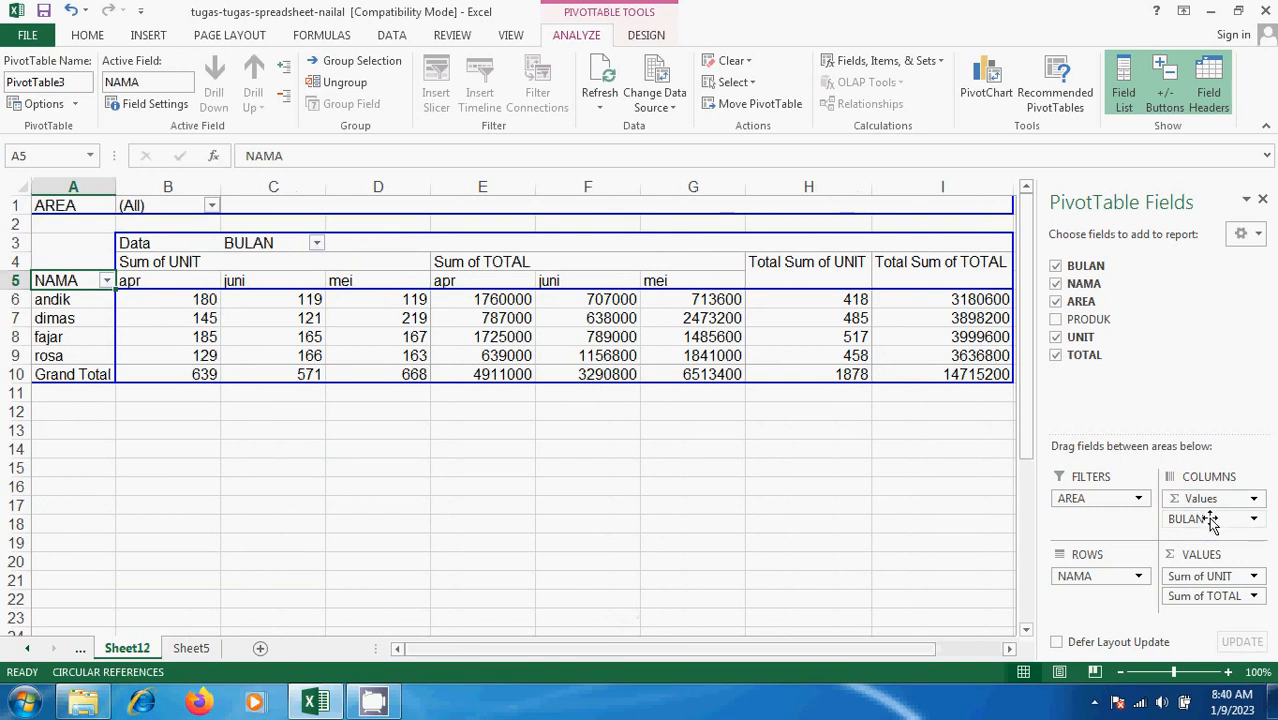
pyautogui.moveTo(1212, 522)
pyautogui.mouseDown()
pyautogui.moveTo(1140, 596)
pyautogui.moveTo(1152, 545)
pyautogui.moveTo(1205, 518)
pyautogui.mouseUp()
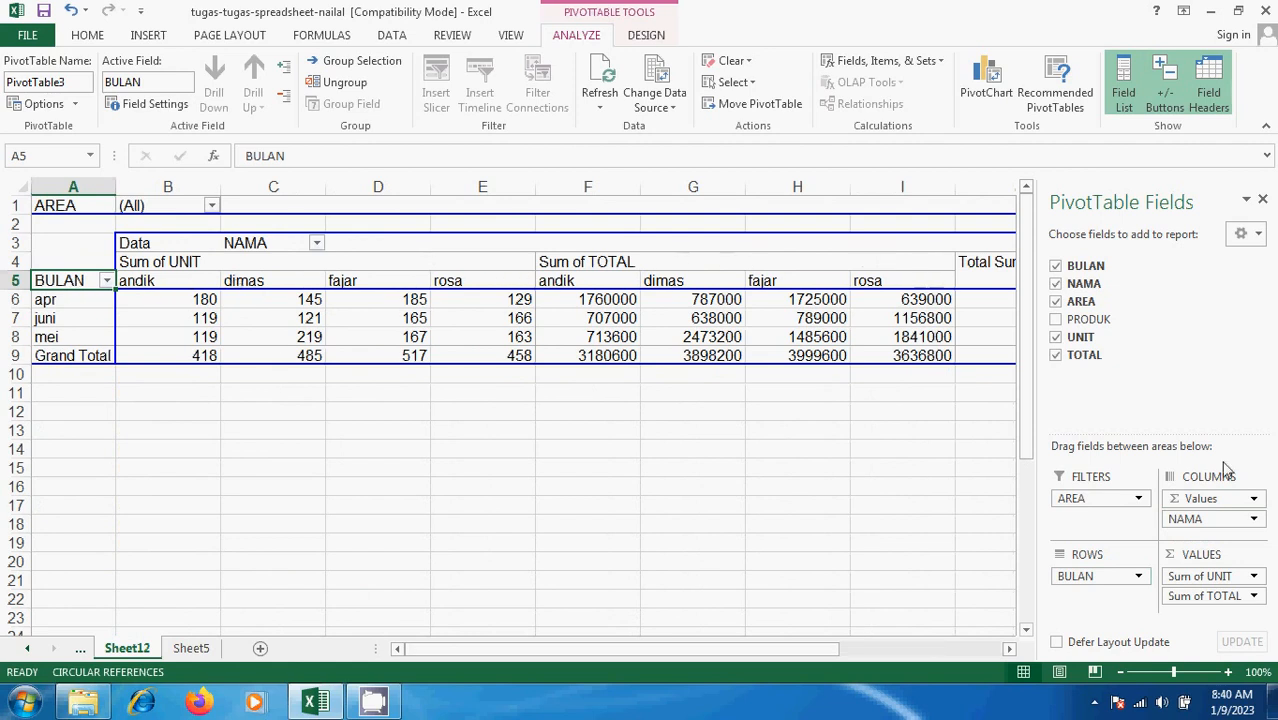
pyautogui.moveTo(1190, 525); pyautogui.dragTo(1088, 618)
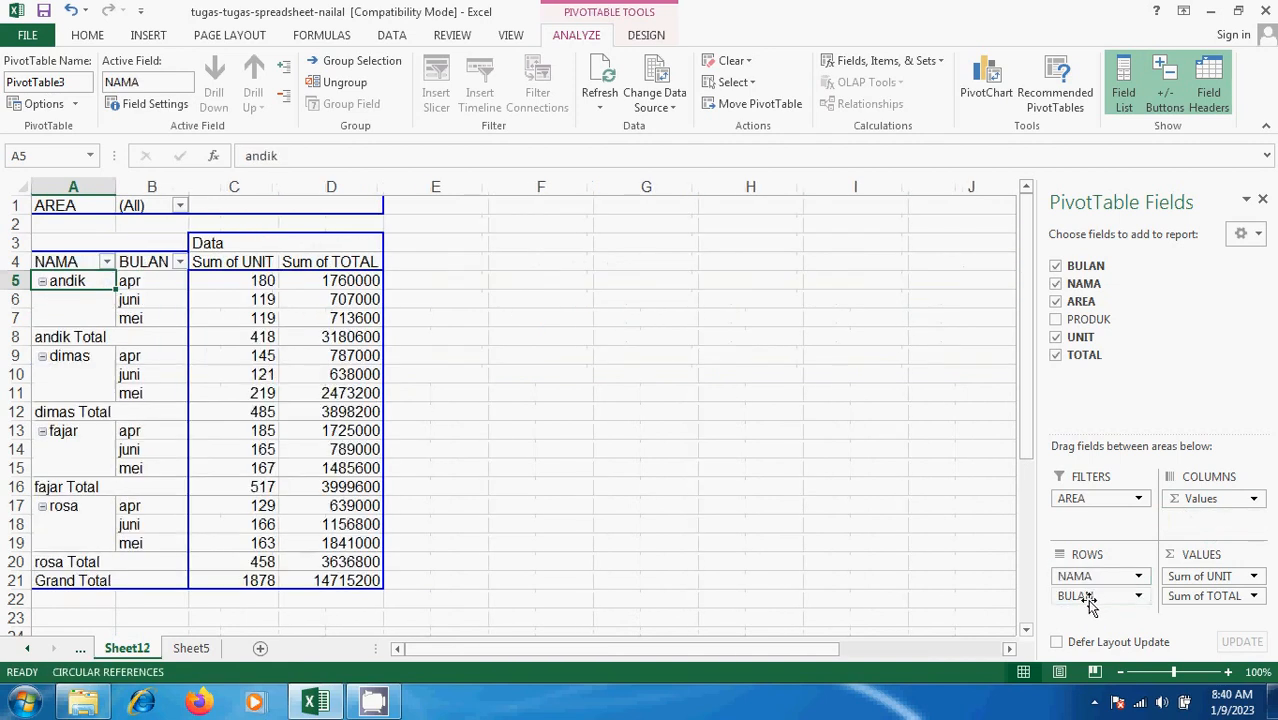
pyautogui.moveTo(1090, 578); pyautogui.dragTo(1093, 617)
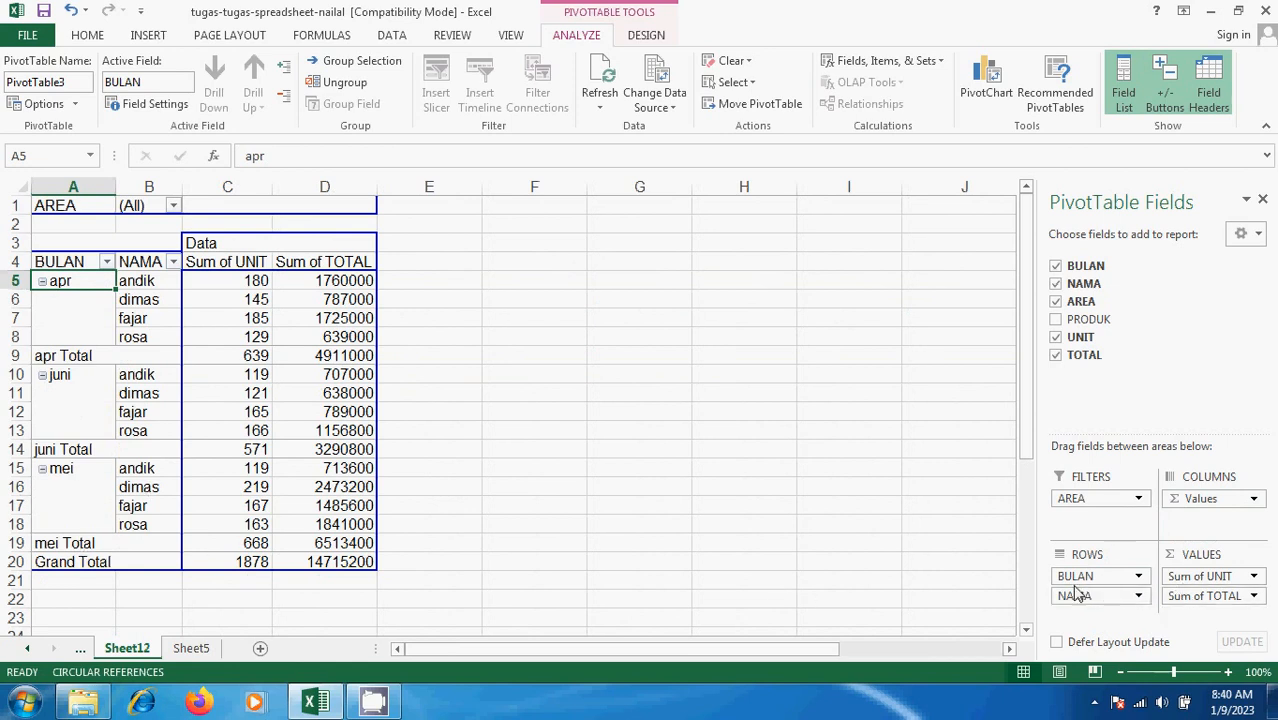
pyautogui.moveTo(1075, 592)
pyautogui.mouseDown()
pyautogui.moveTo(1093, 598)
pyautogui.moveTo(1091, 578)
pyautogui.mouseUp()
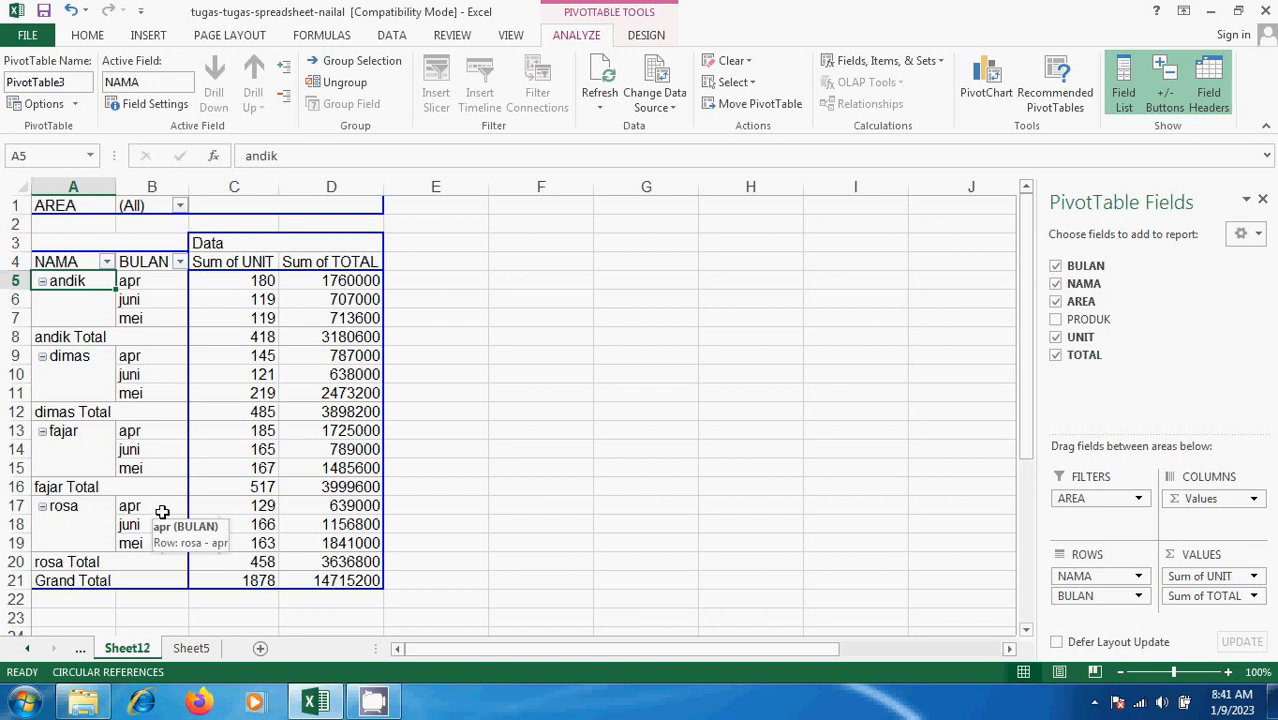
# Step: Move BULAN above NAMA in the rows area and back below it using the field's move commands
pyautogui.click(1138, 597)
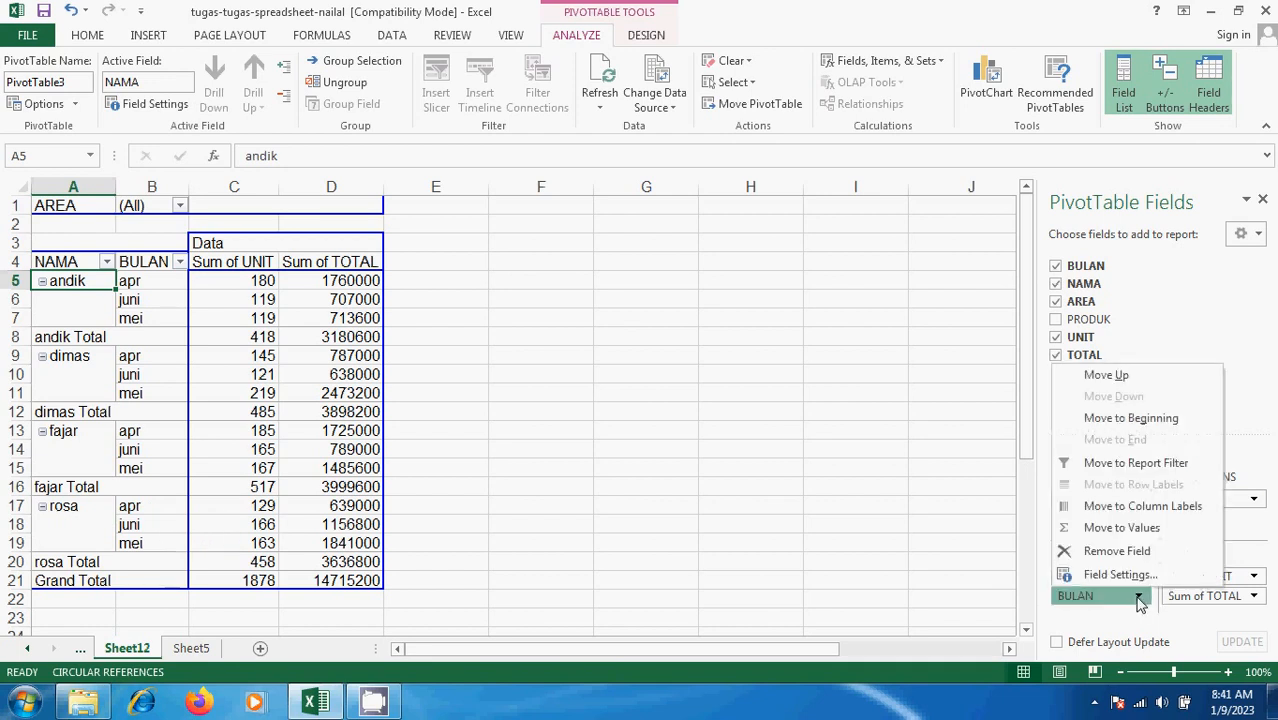
pyautogui.click(1140, 375)
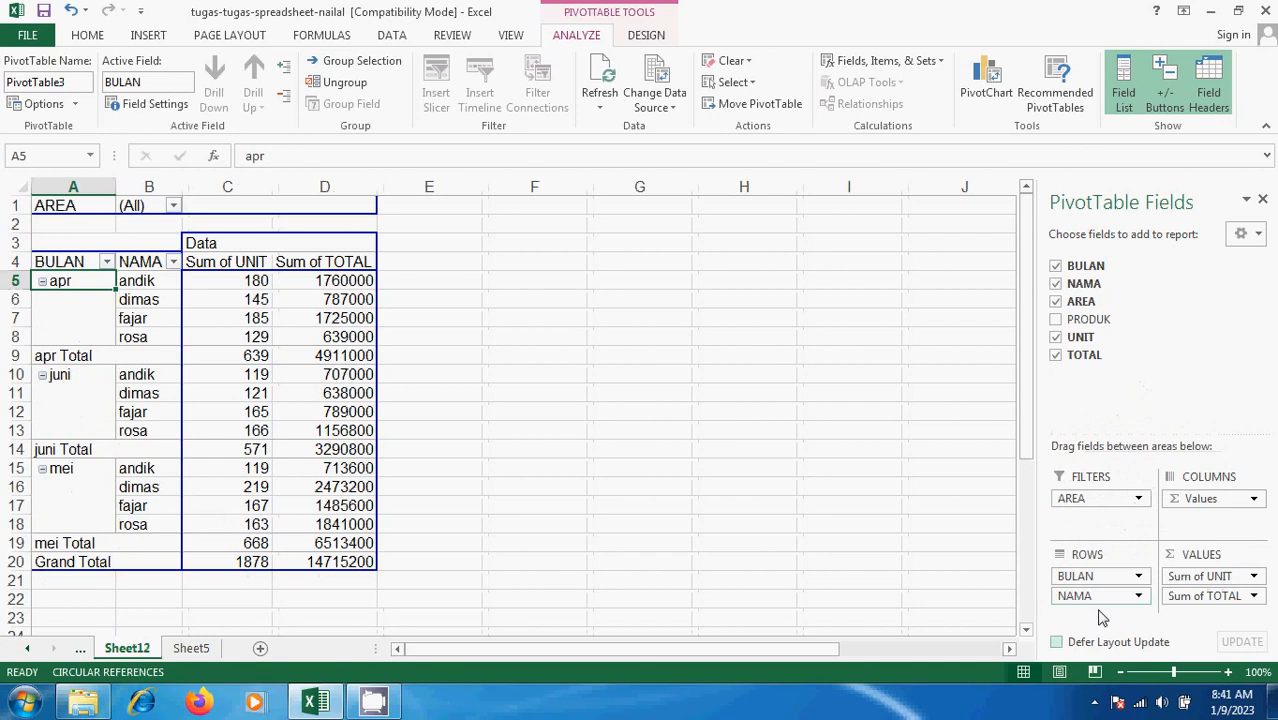
pyautogui.click(1138, 596)
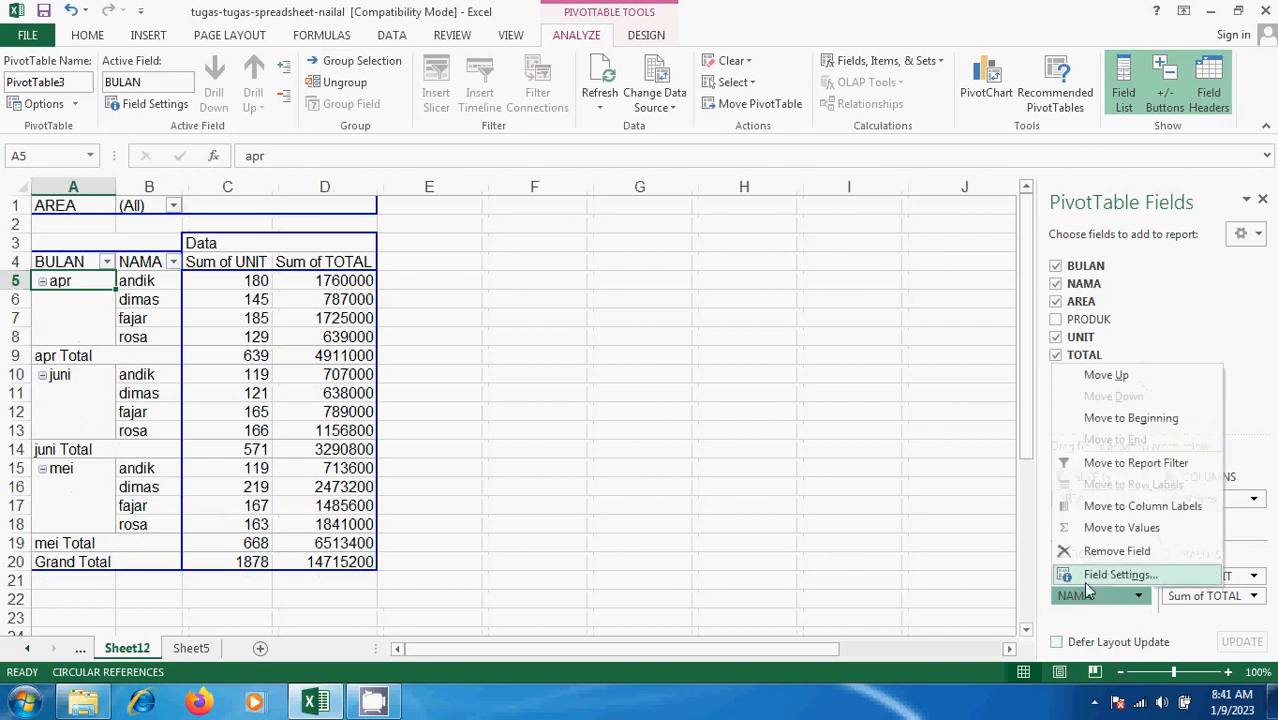
pyautogui.click(978, 618)
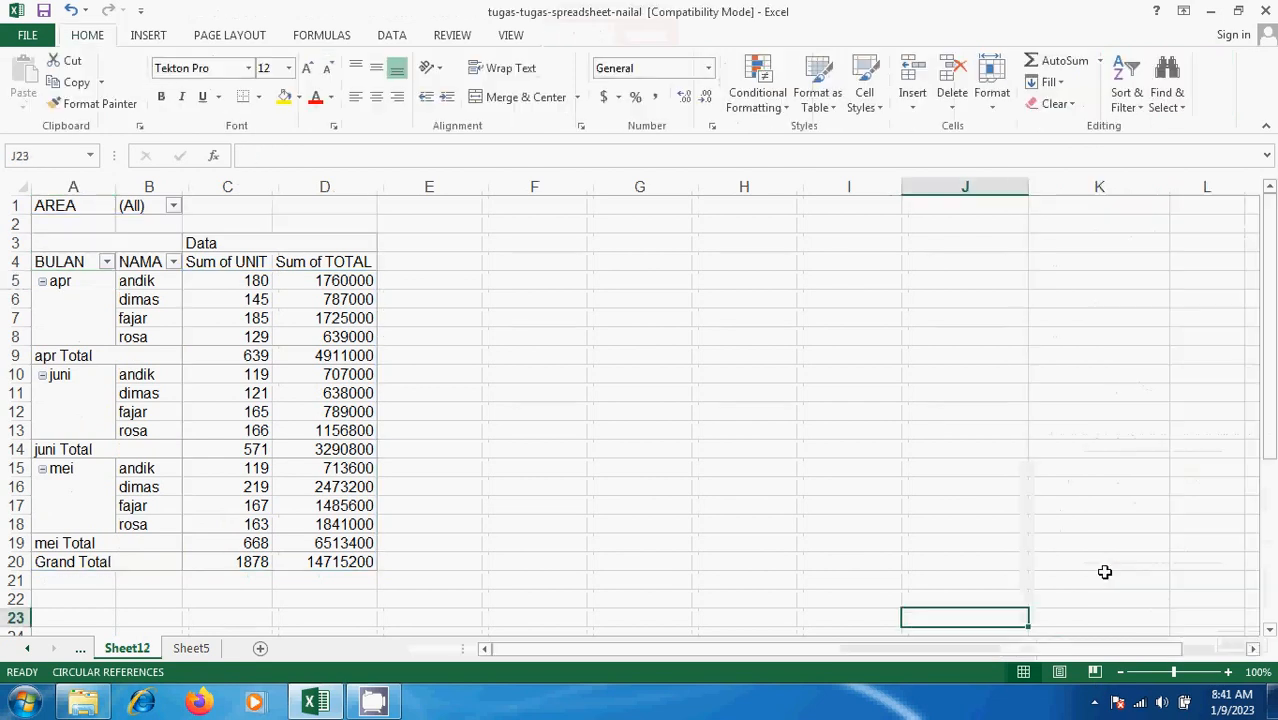
pyautogui.click(234, 355)
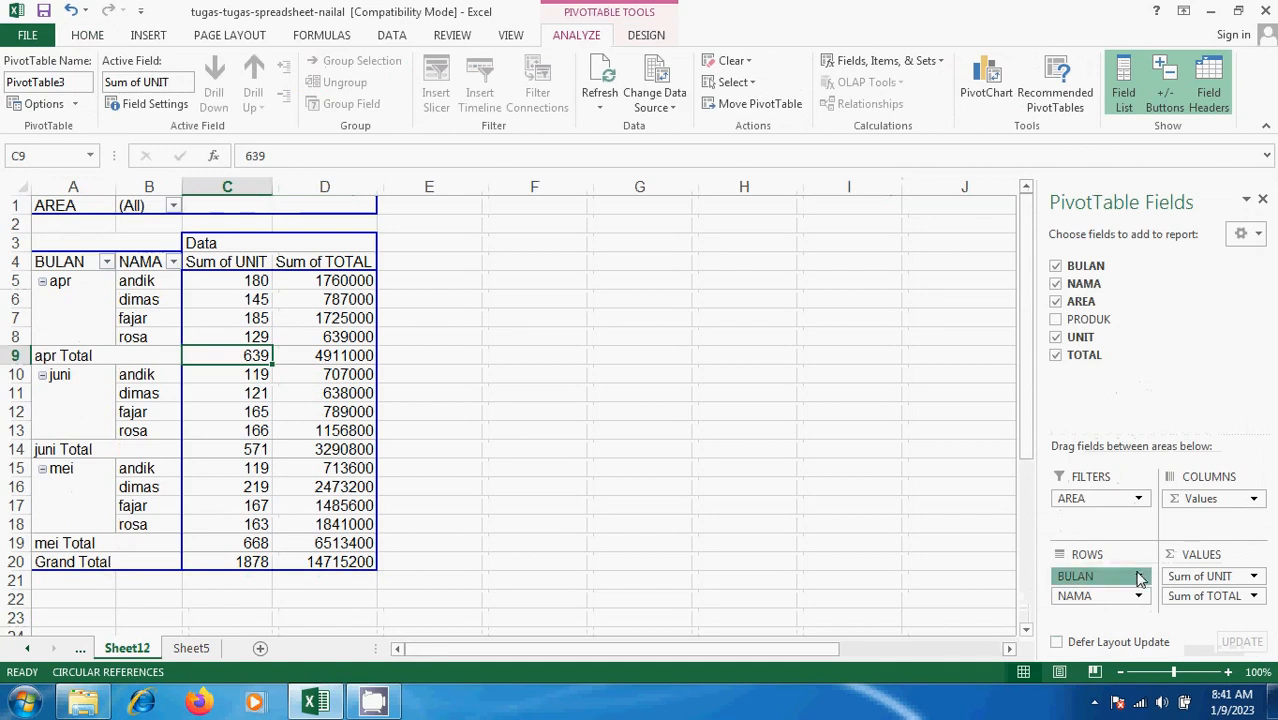
pyautogui.click(1138, 576)
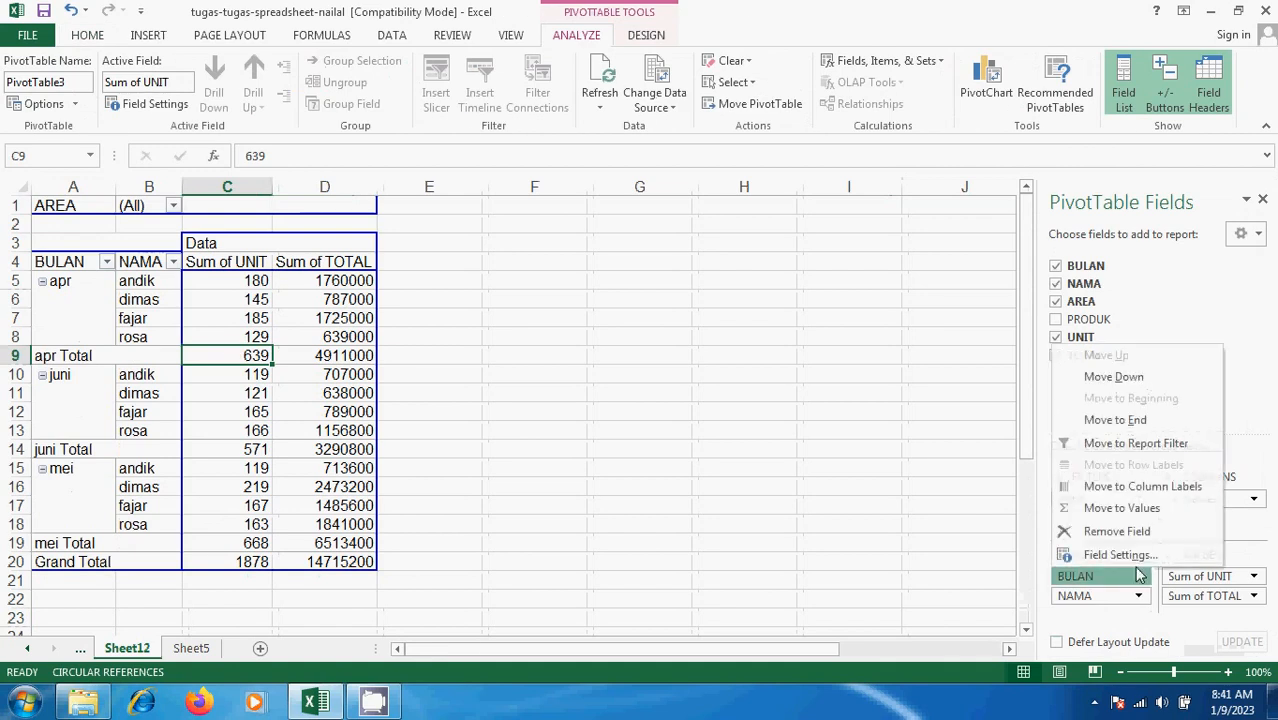
pyautogui.click(1128, 378)
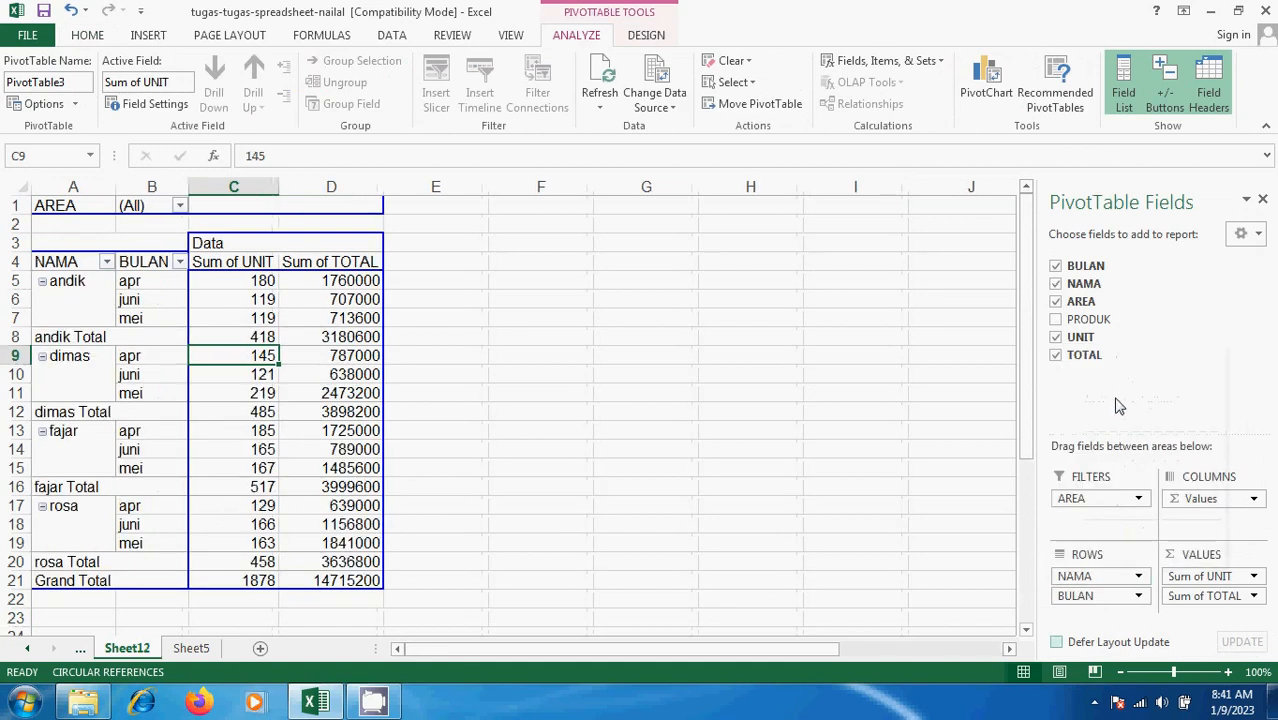
pyautogui.click(1140, 598)
# Step: Try 'bab 8 PIVOT'!$A$3:$F$39 as the PivotTable's data source, switch back to Sheet5!$A$3:$F$39, and cancel the change
pyautogui.moveTo(78, 431); pyautogui.dragTo(330, 431)
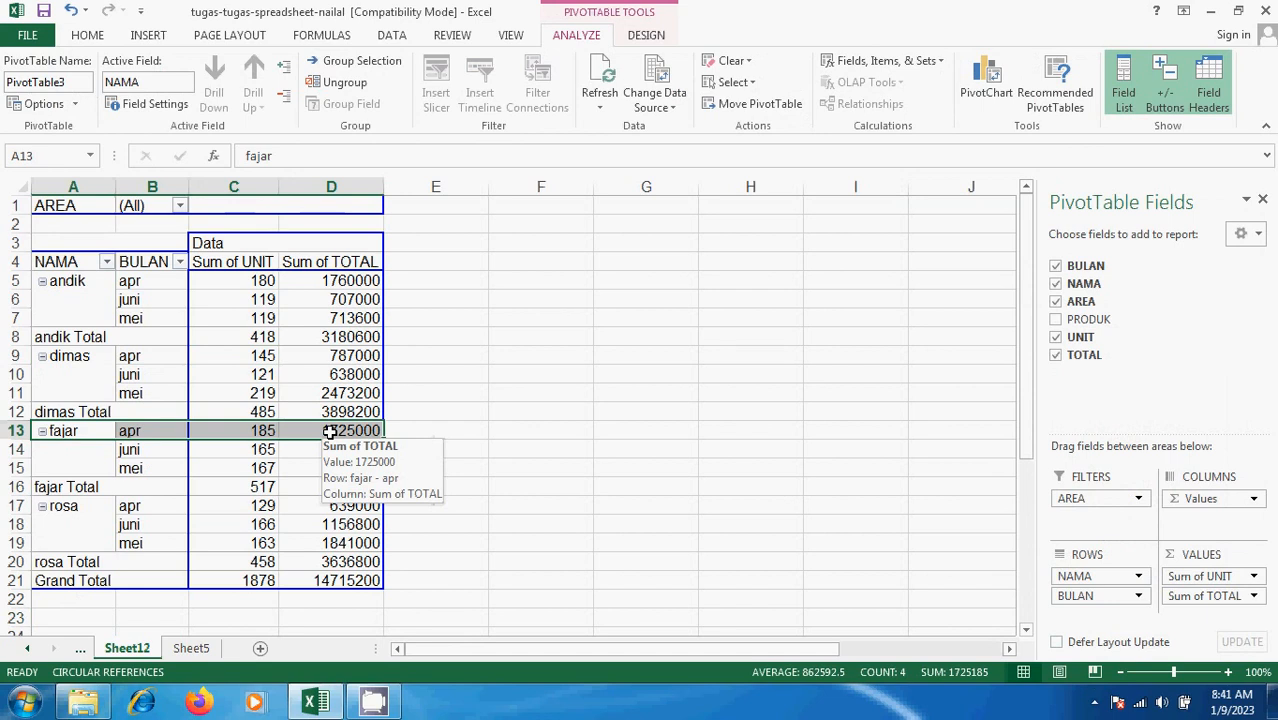
pyautogui.click(648, 83)
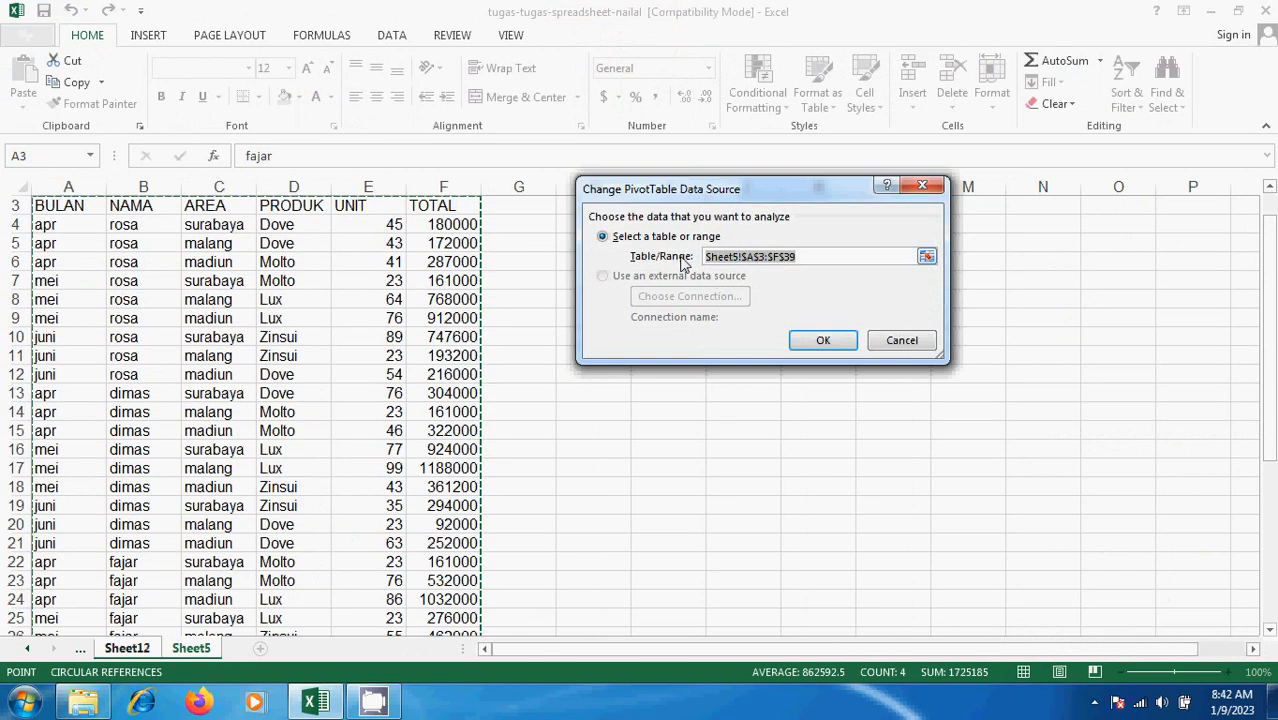
pyautogui.click(27, 648)
pyautogui.click(147, 650)
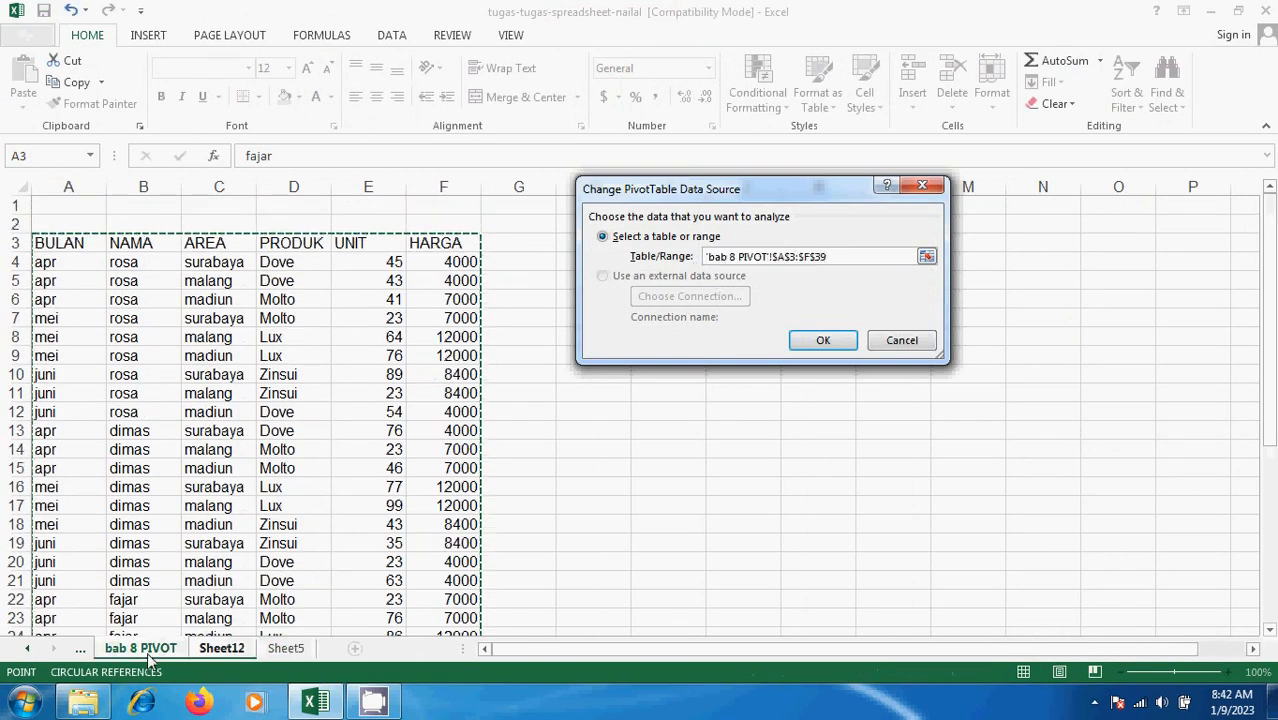
pyautogui.click(285, 648)
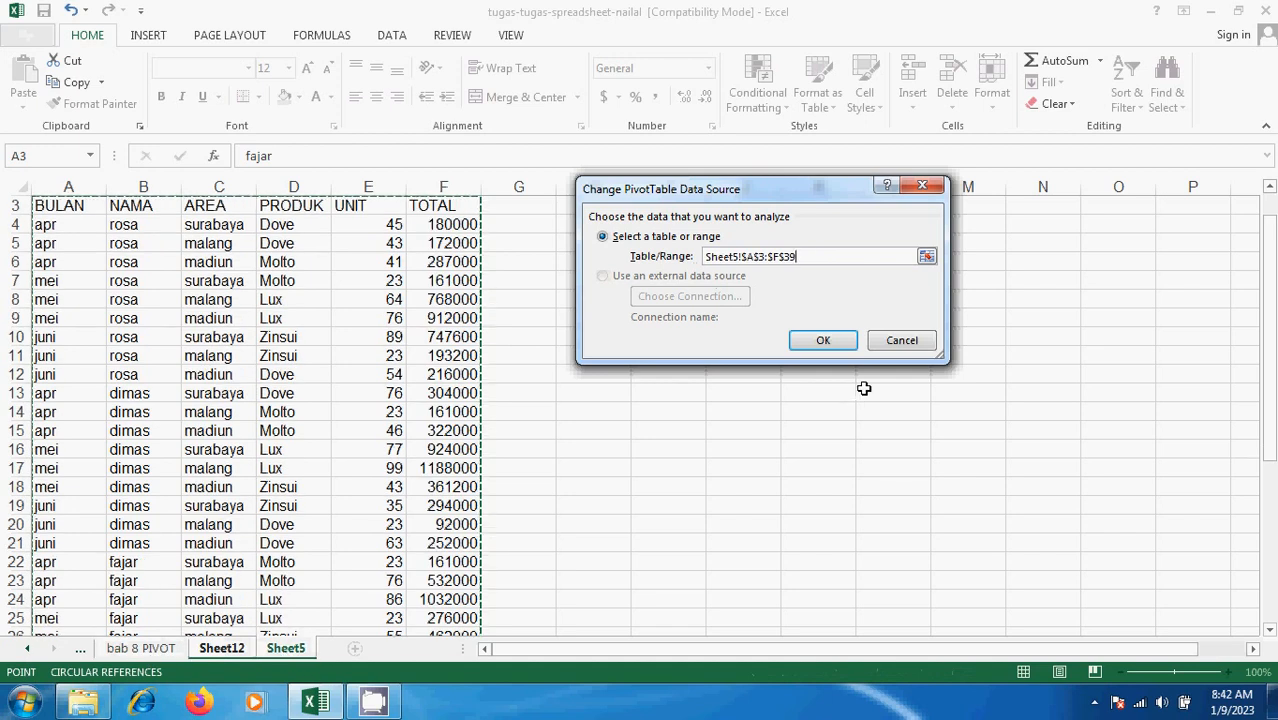
pyautogui.click(901, 340)
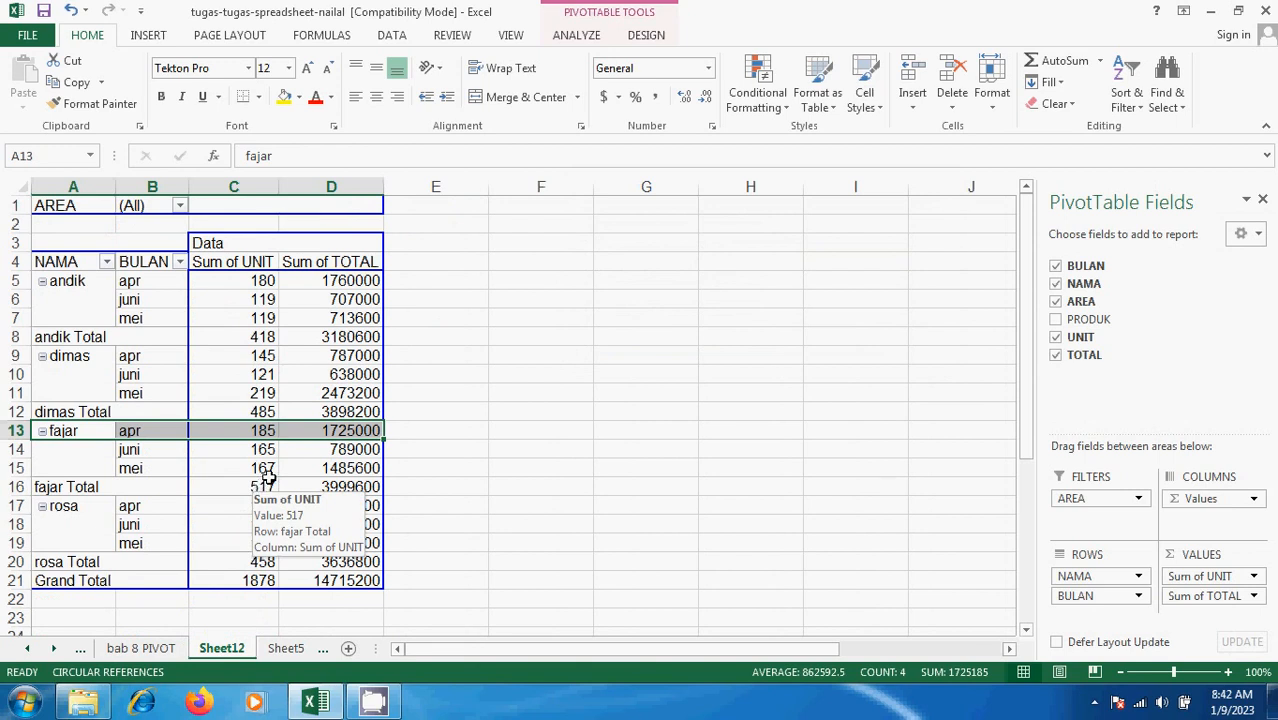
# Step: Move the PivotTable to cell F14 on the existing worksheet Sheet12
pyautogui.click(176, 300)
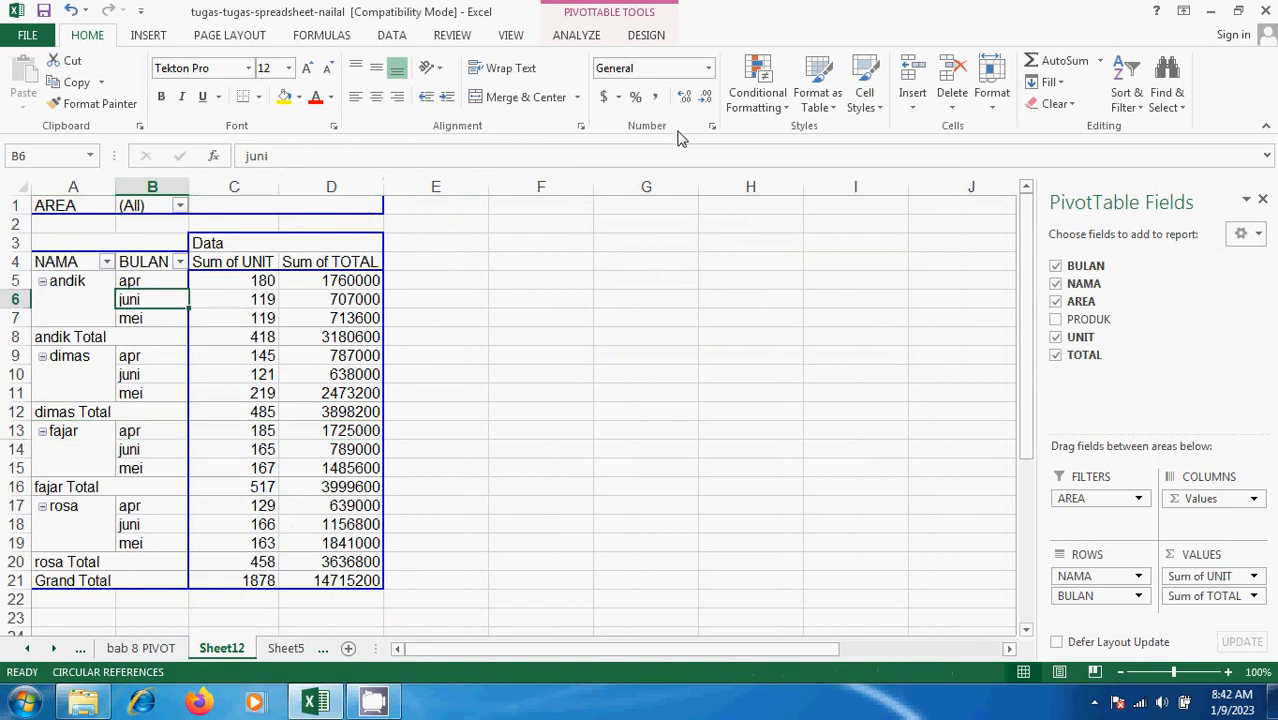
pyautogui.click(585, 36)
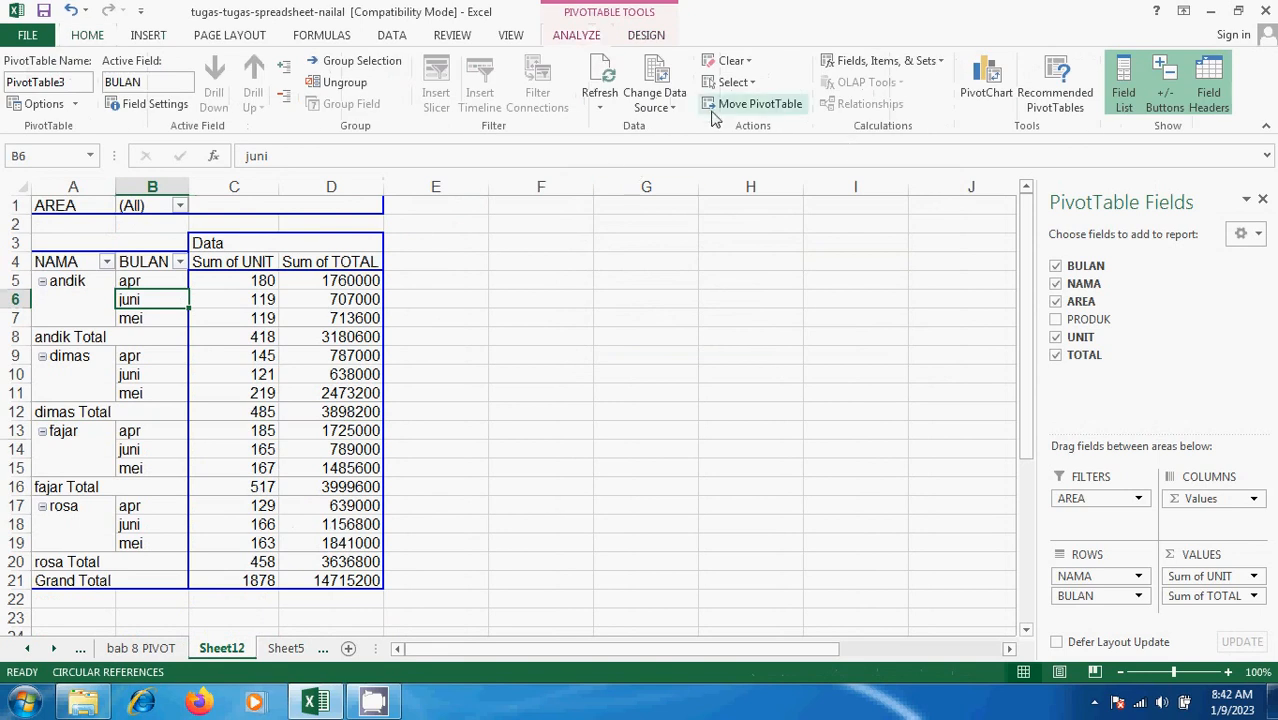
pyautogui.click(757, 104)
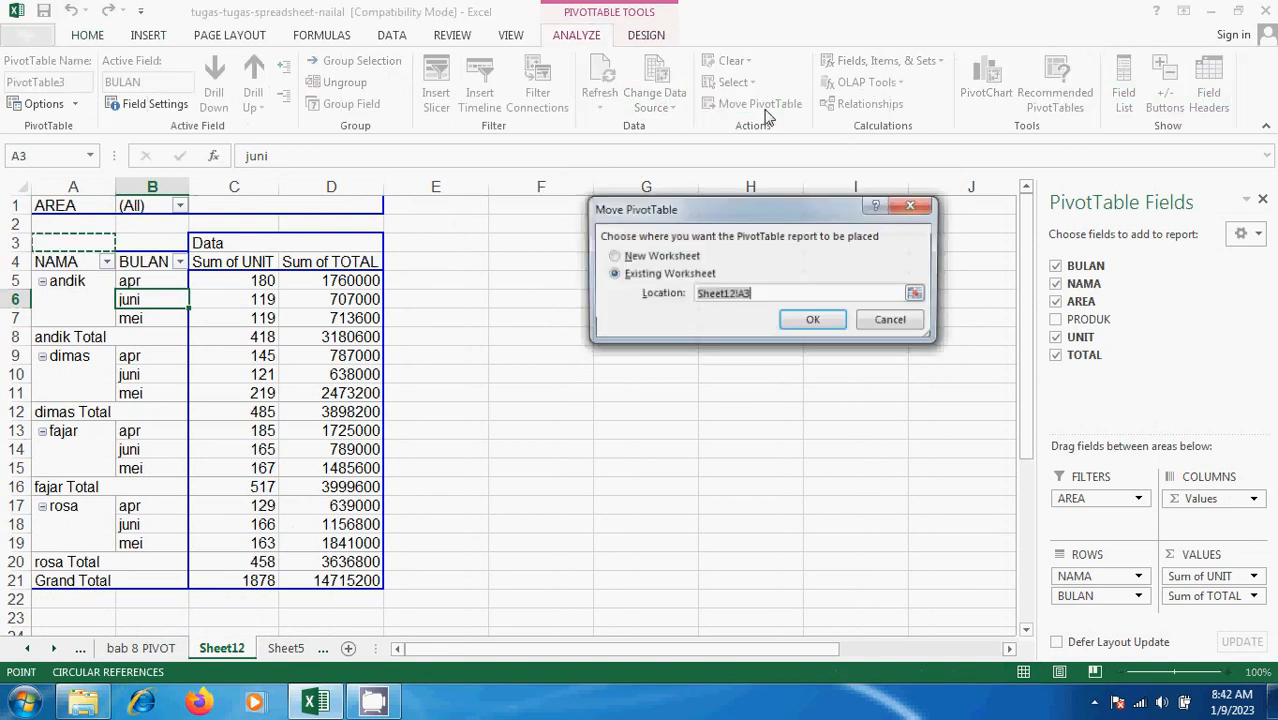
pyautogui.click(917, 294)
pyautogui.click(508, 446)
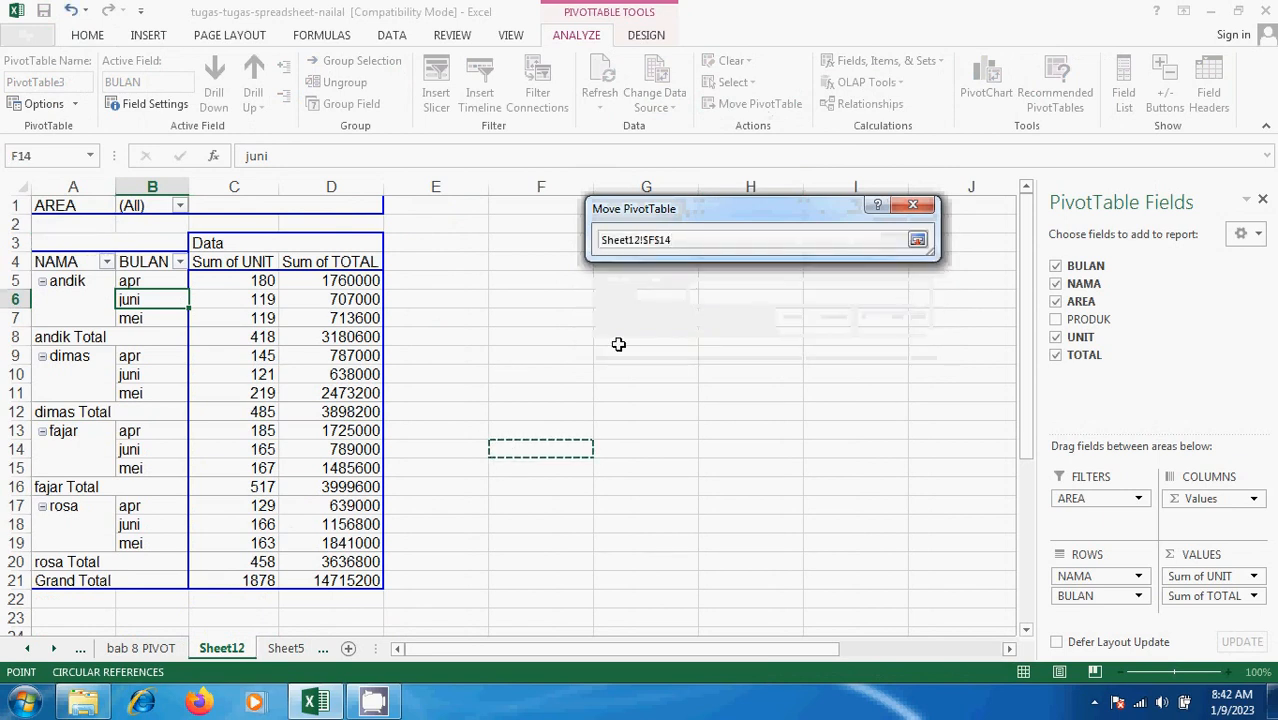
pyautogui.click(917, 240)
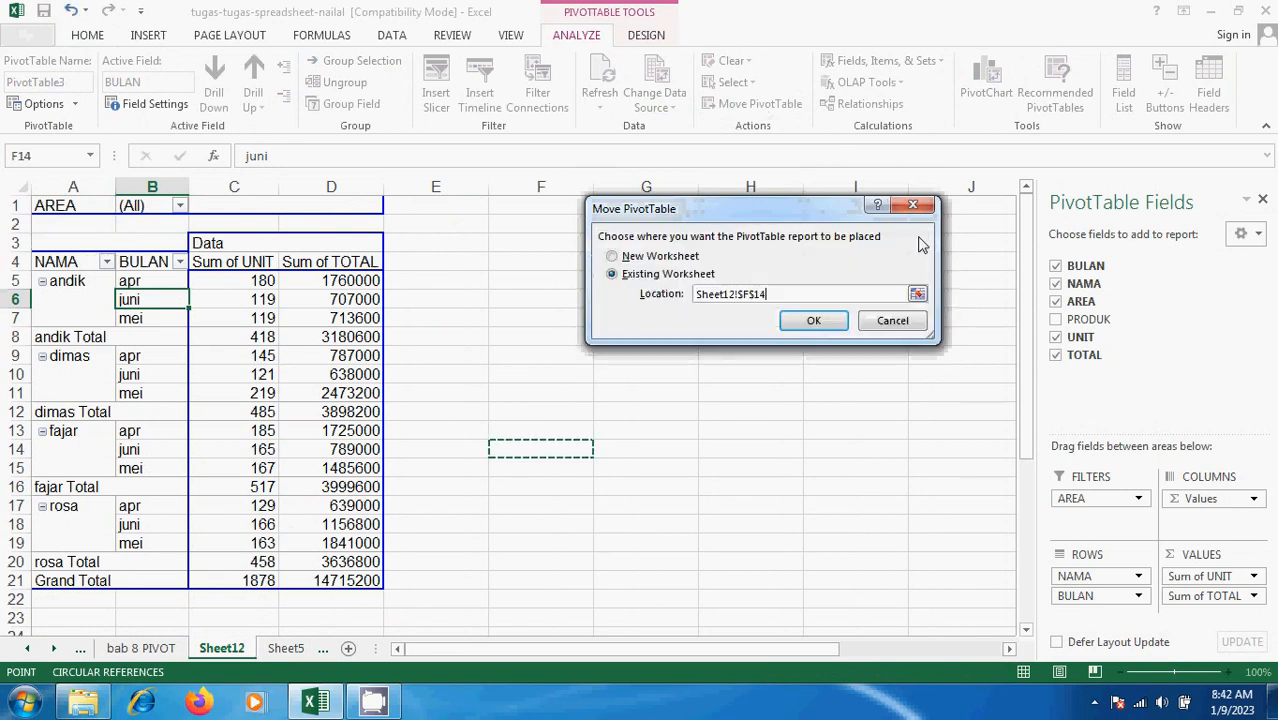
pyautogui.click(813, 320)
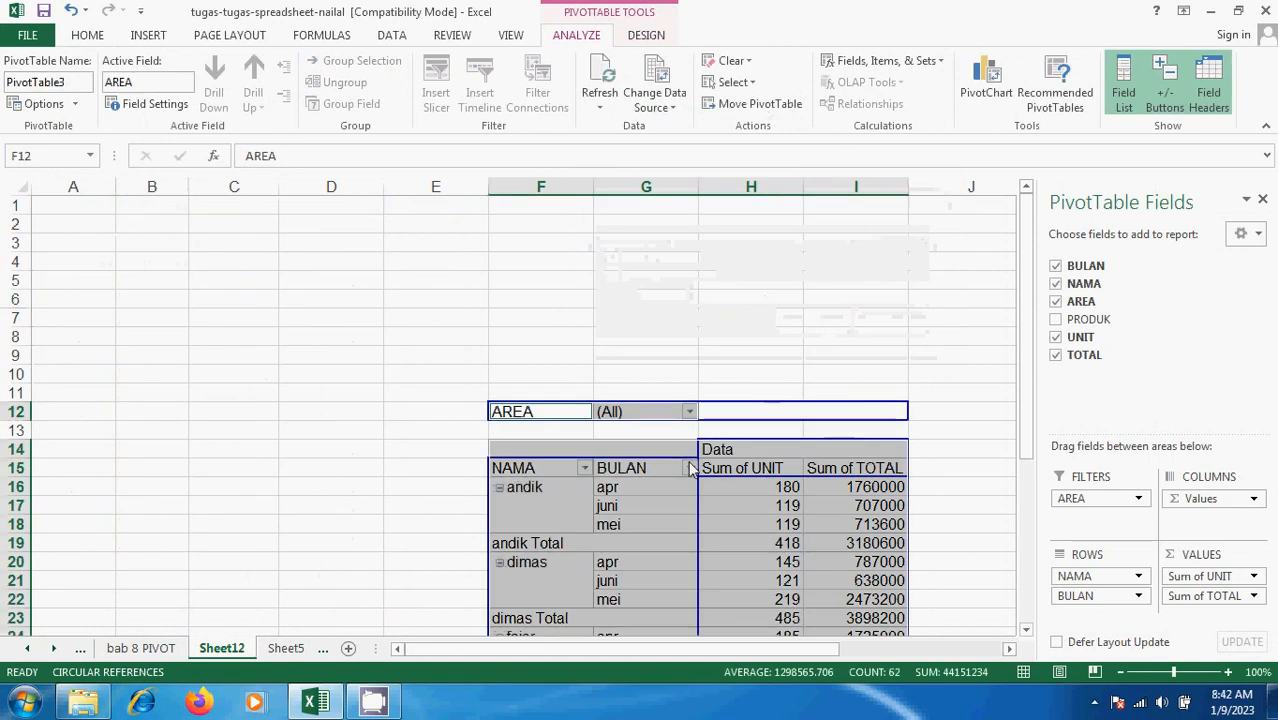
# Step: Examine the relocated PivotTable from its AREA filter down to the Grand Total row
pyautogui.scroll(-2, 690, 458)
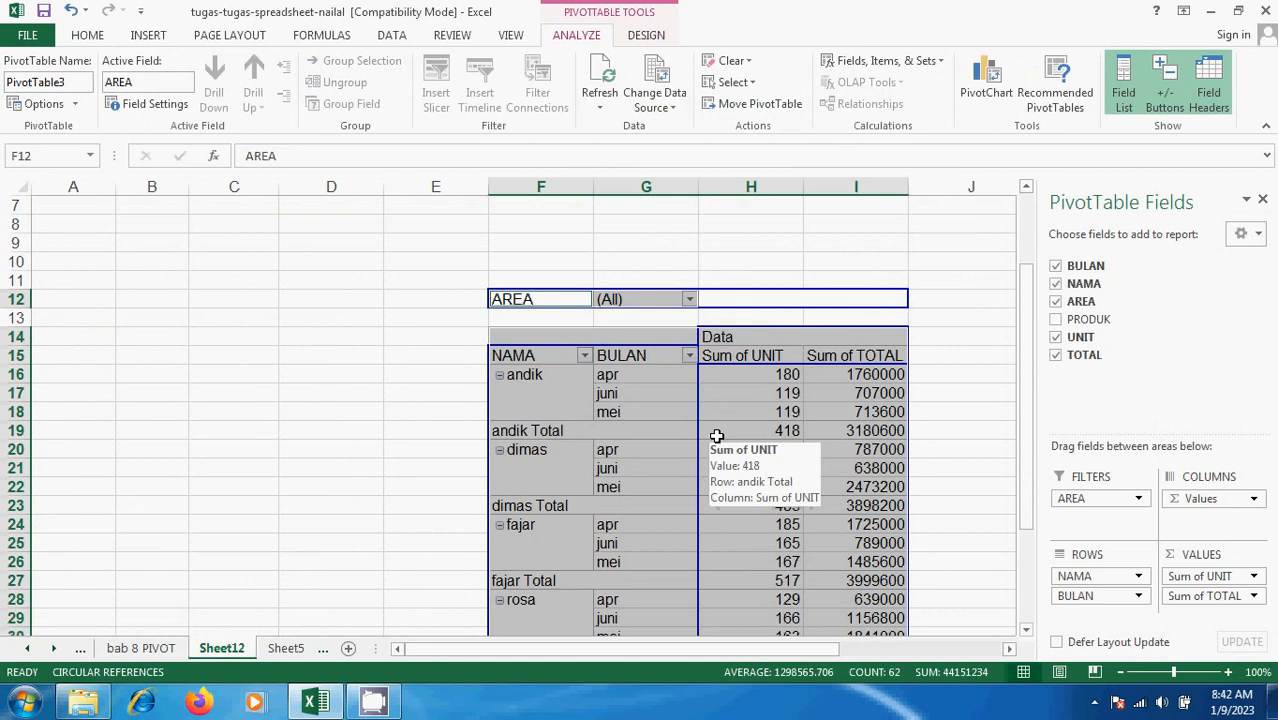
pyautogui.scroll(-2, 717, 436)
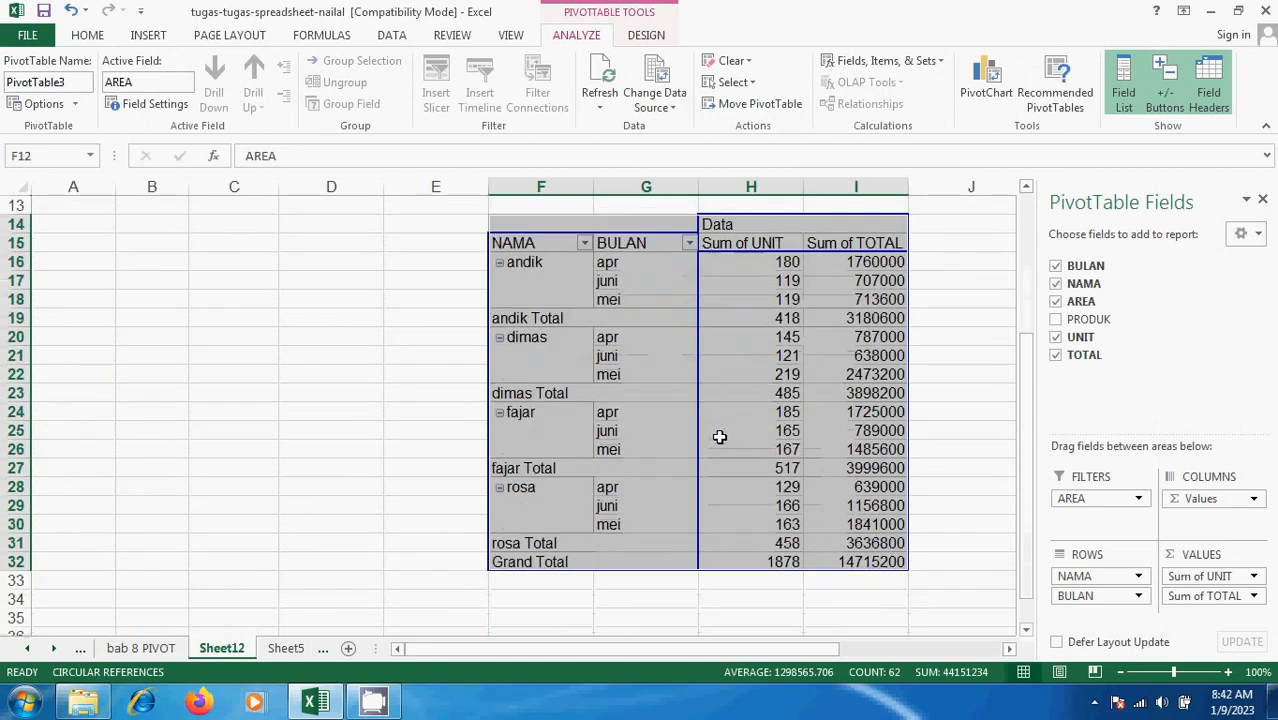
pyautogui.scroll(1, 719, 437)
pyautogui.scroll(-1, 719, 437)
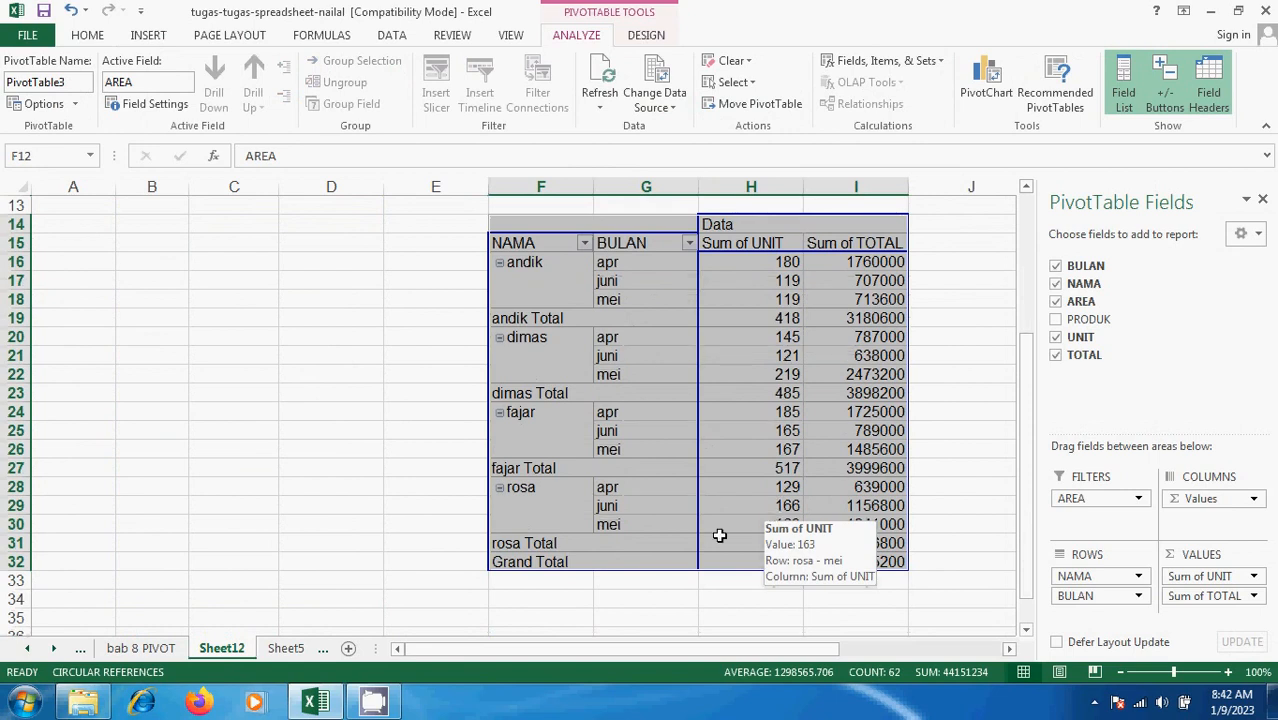
pyautogui.scroll(3, 356, 484)
pyautogui.scroll(-2, 361, 486)
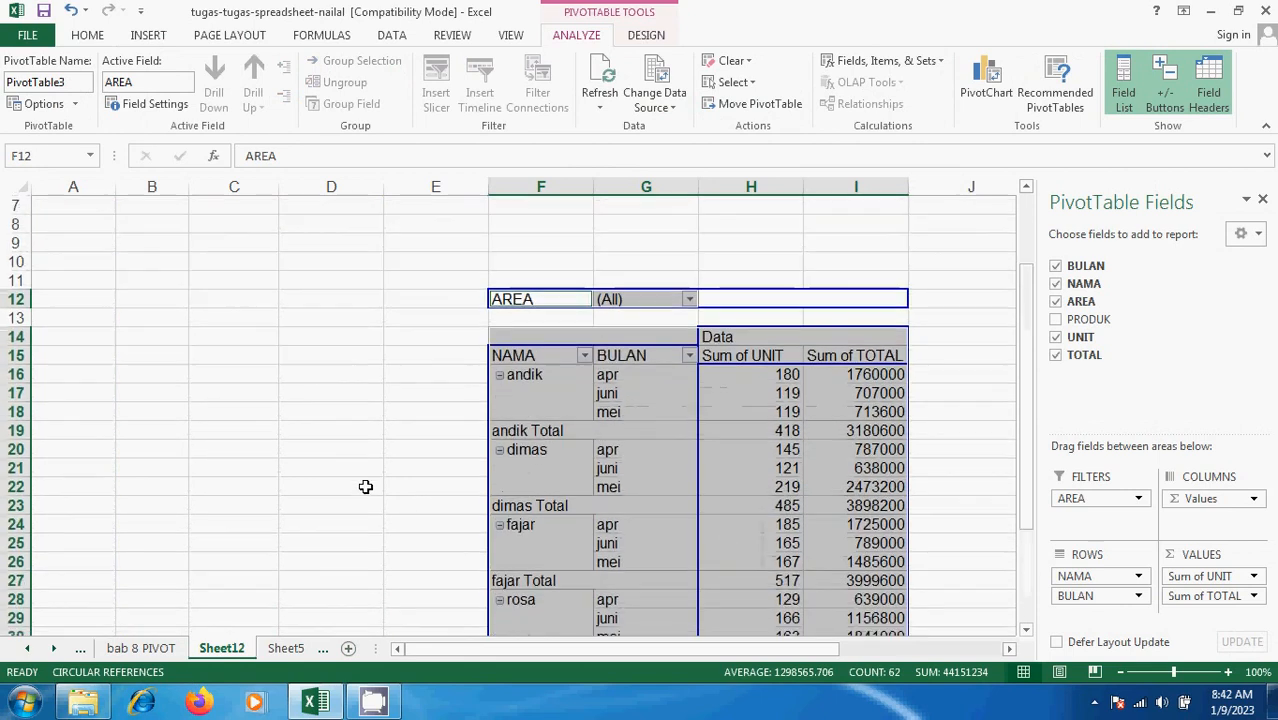
pyautogui.scroll(2, 371, 485)
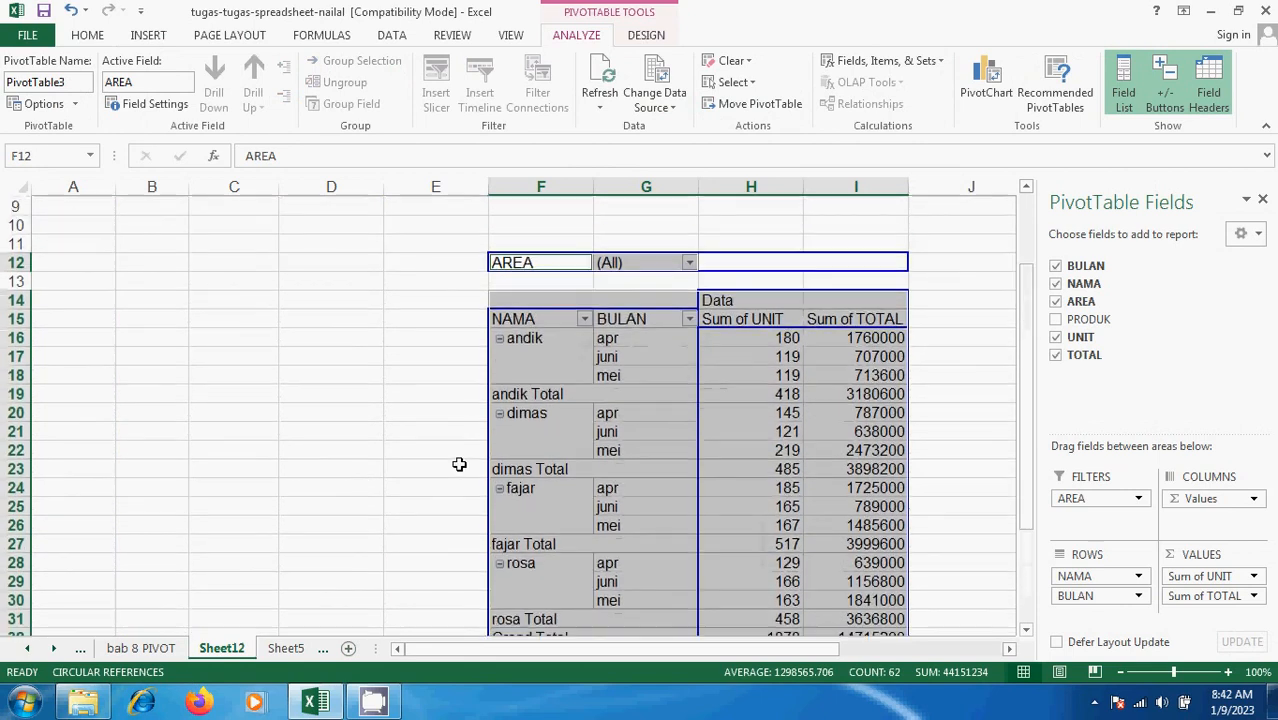
pyautogui.scroll(-3, 690, 512)
pyautogui.scroll(-3, 693, 511)
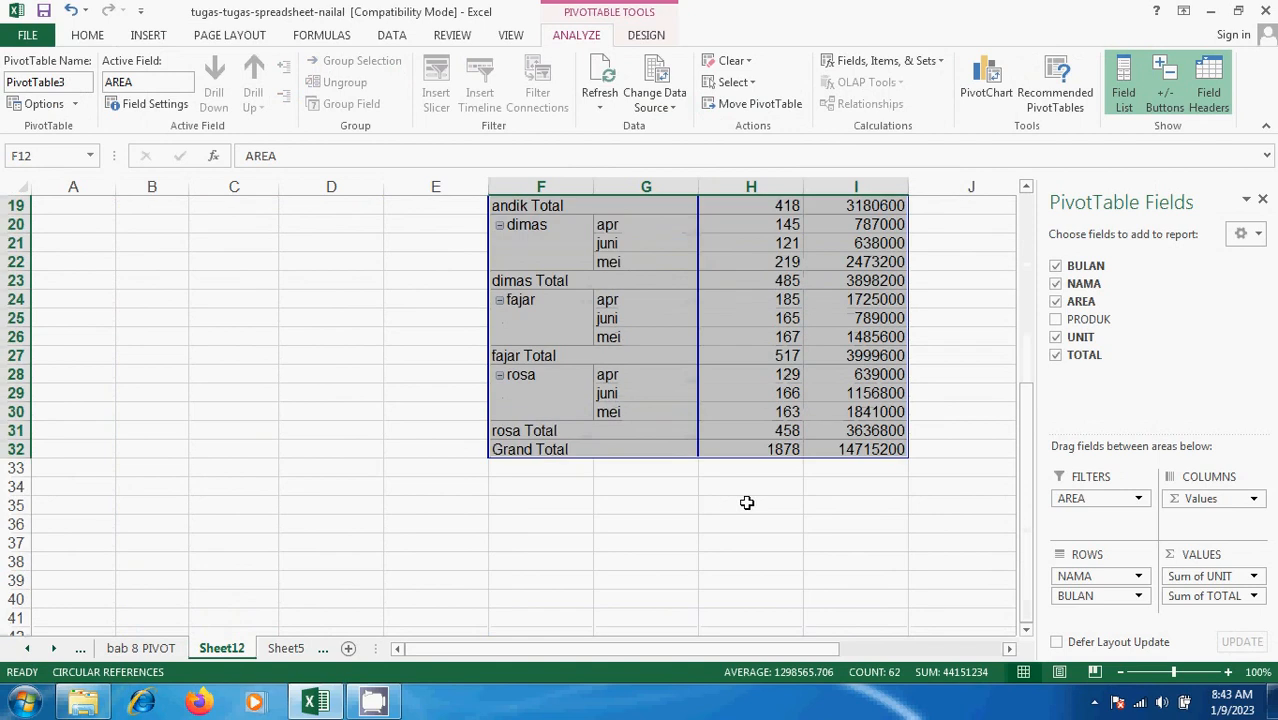
pyautogui.scroll(6, 747, 502)
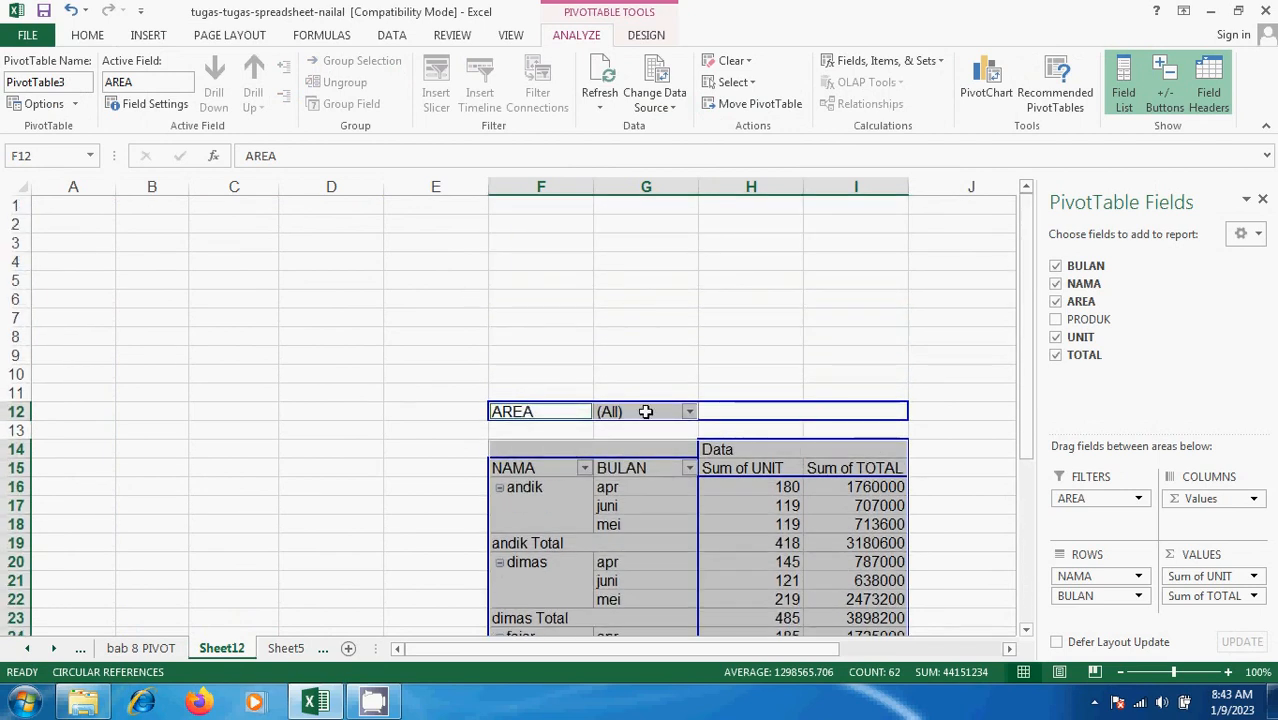
# Step: Toggle the relocated PivotTable's field headers and the field list off and back on
pyautogui.click(1222, 85)
pyautogui.click(1222, 85)
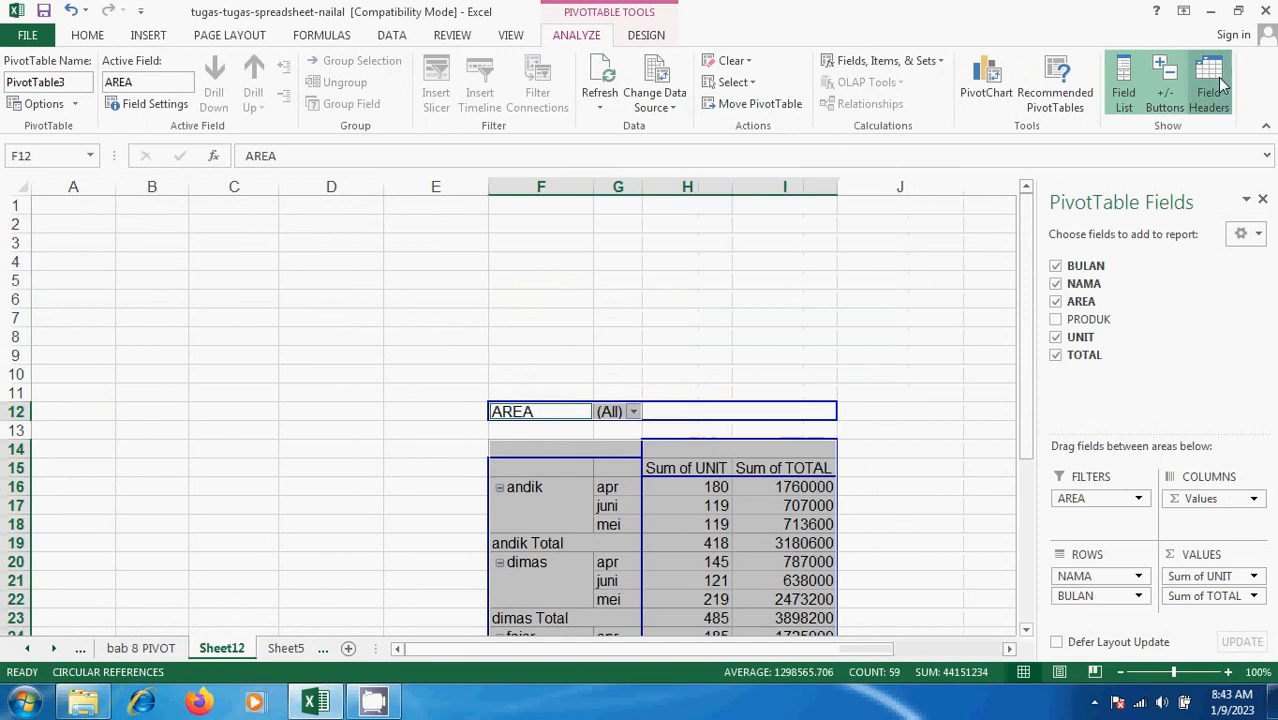
pyautogui.click(1222, 85)
pyautogui.click(1124, 80)
pyautogui.click(1124, 75)
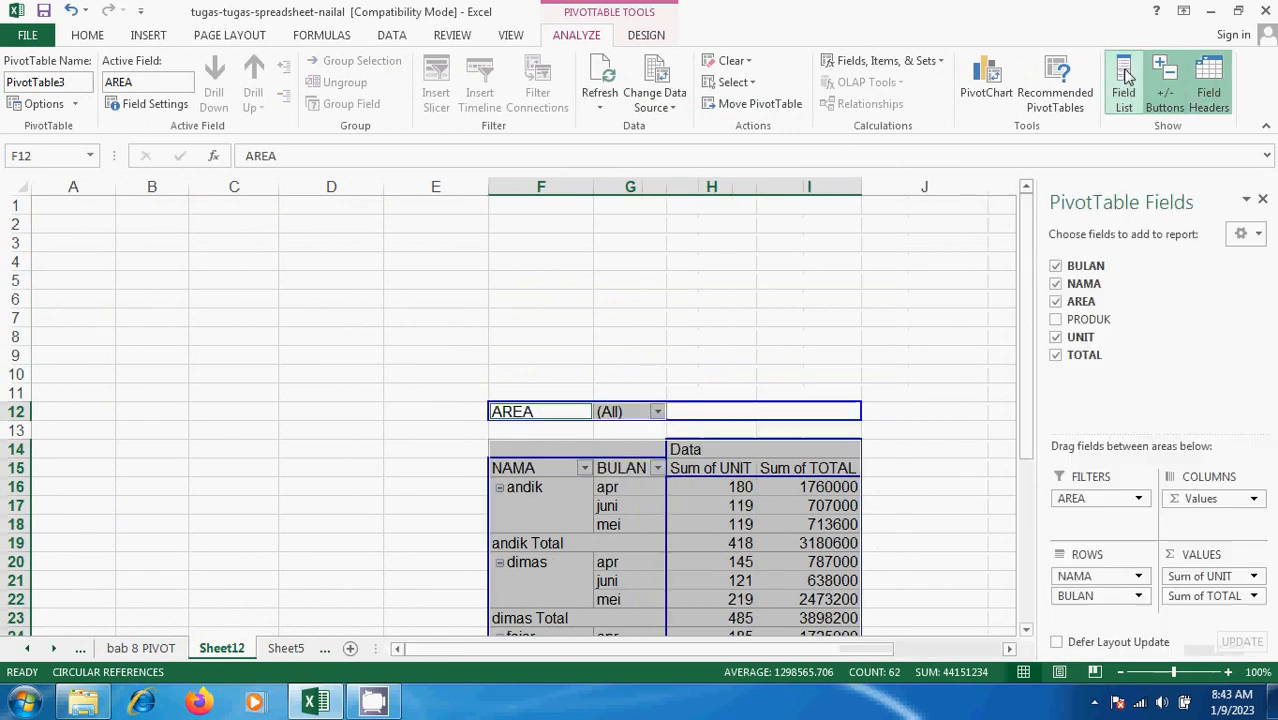
# Step: Review the relocated table down to its Grand Total and reduce the selection to cell H21
pyautogui.scroll(-5, 587, 447)
pyautogui.scroll(-1, 587, 447)
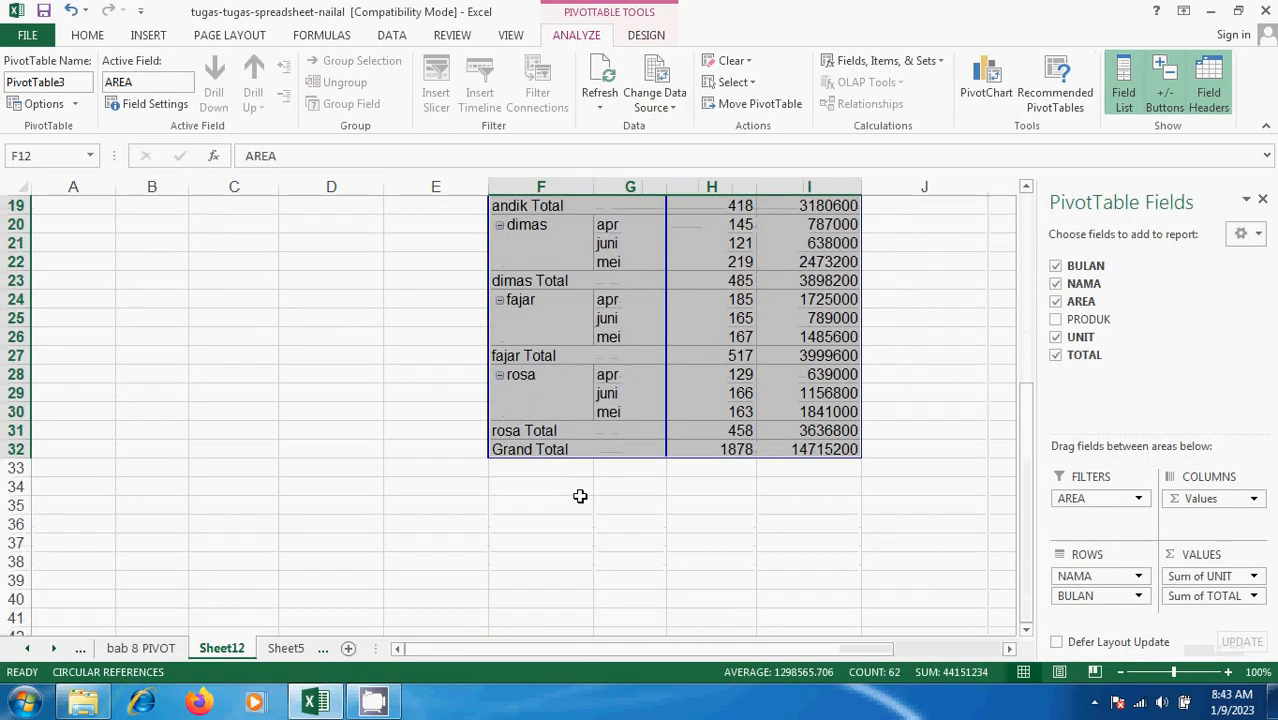
pyautogui.scroll(6, 579, 493)
pyautogui.scroll(-4, 575, 515)
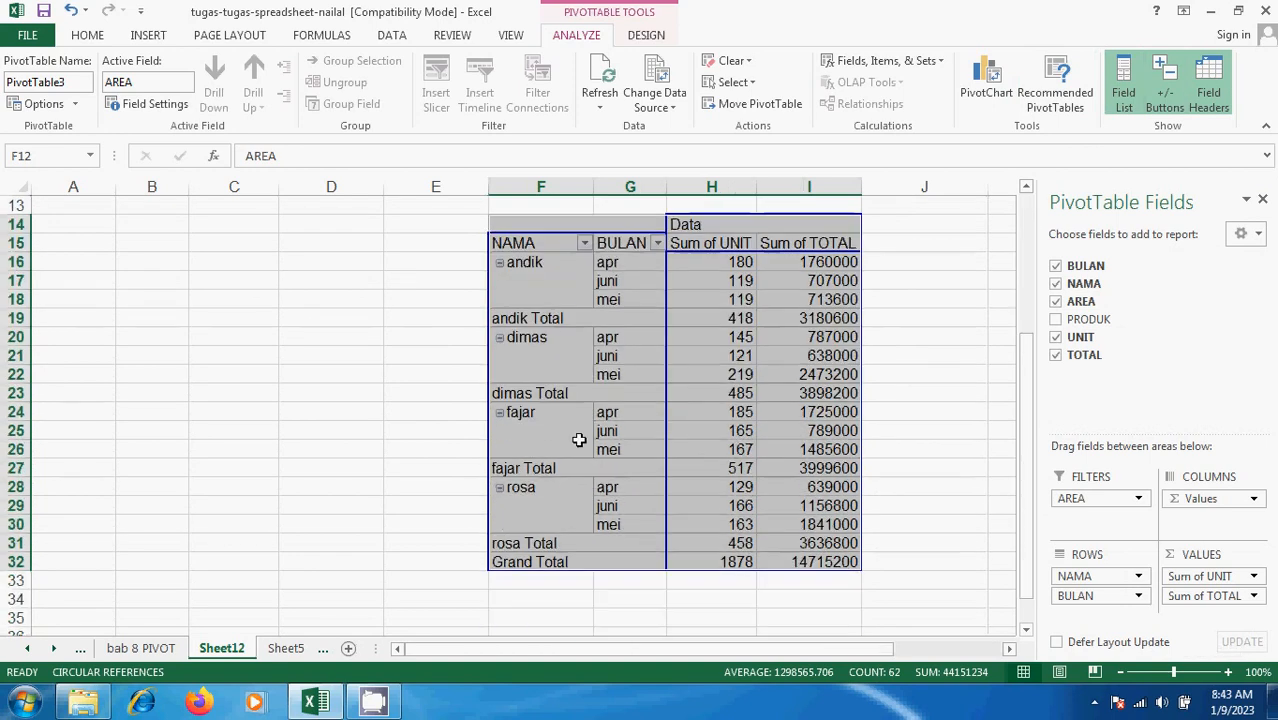
pyautogui.click(571, 320)
pyautogui.click(728, 349)
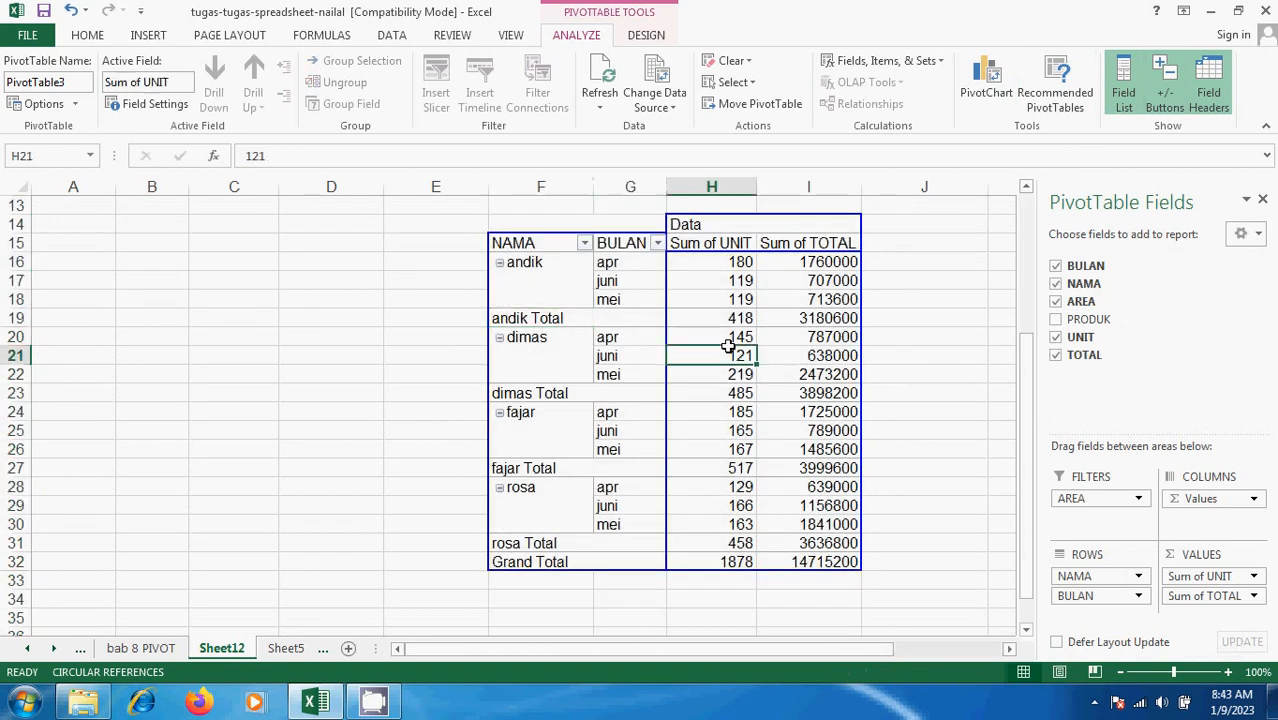
# Step: Rename the PivotTable as PivotTable AGRO and reselect a cell inside the table to check the name
pyautogui.click(779, 300)
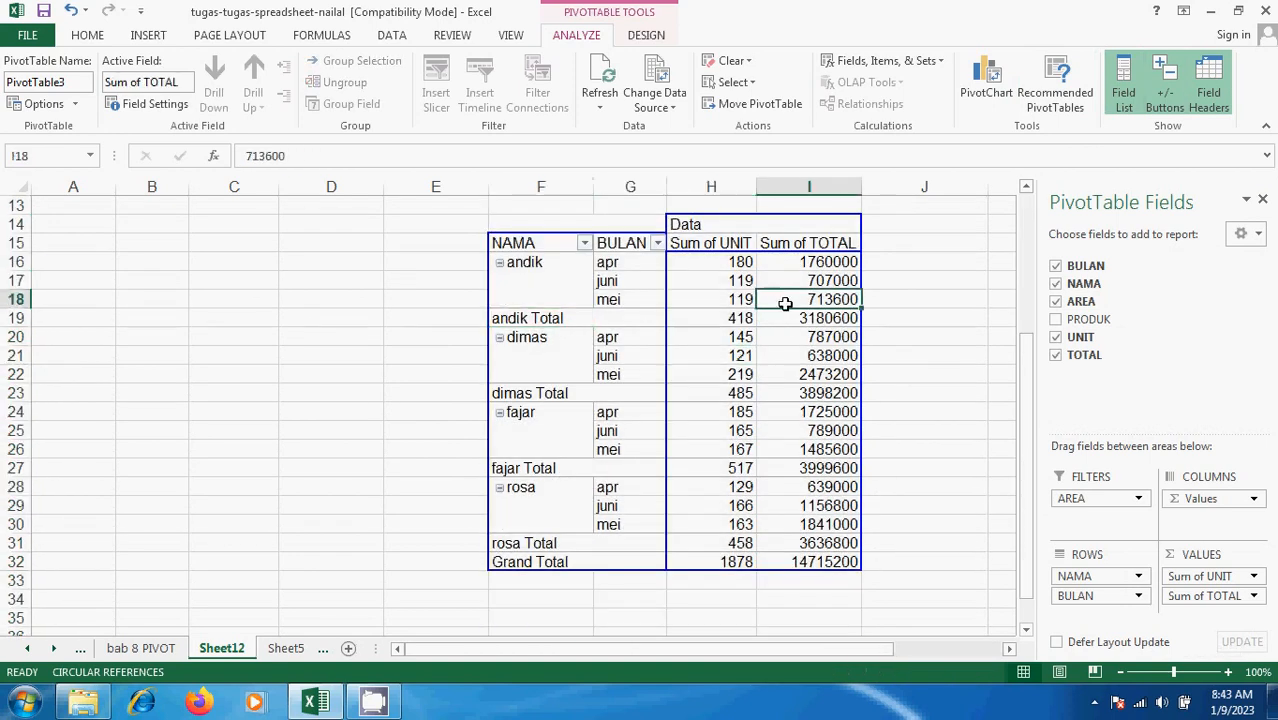
pyautogui.click(645, 38)
pyautogui.click(588, 37)
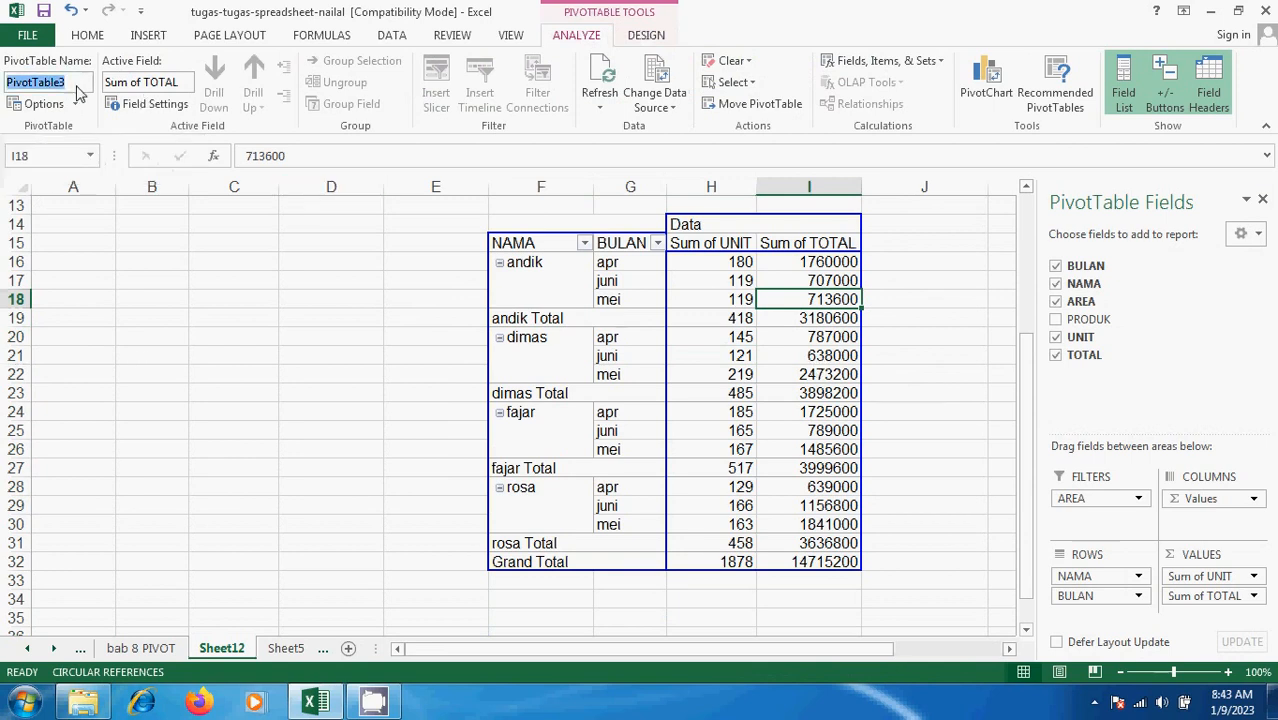
pyautogui.moveTo(5, 80); pyautogui.dragTo(86, 82)
pyautogui.moveTo(80, 84)
pyautogui.mouseDown()
pyautogui.moveTo(34, 88)
pyautogui.moveTo(69, 85)
pyautogui.mouseUp()
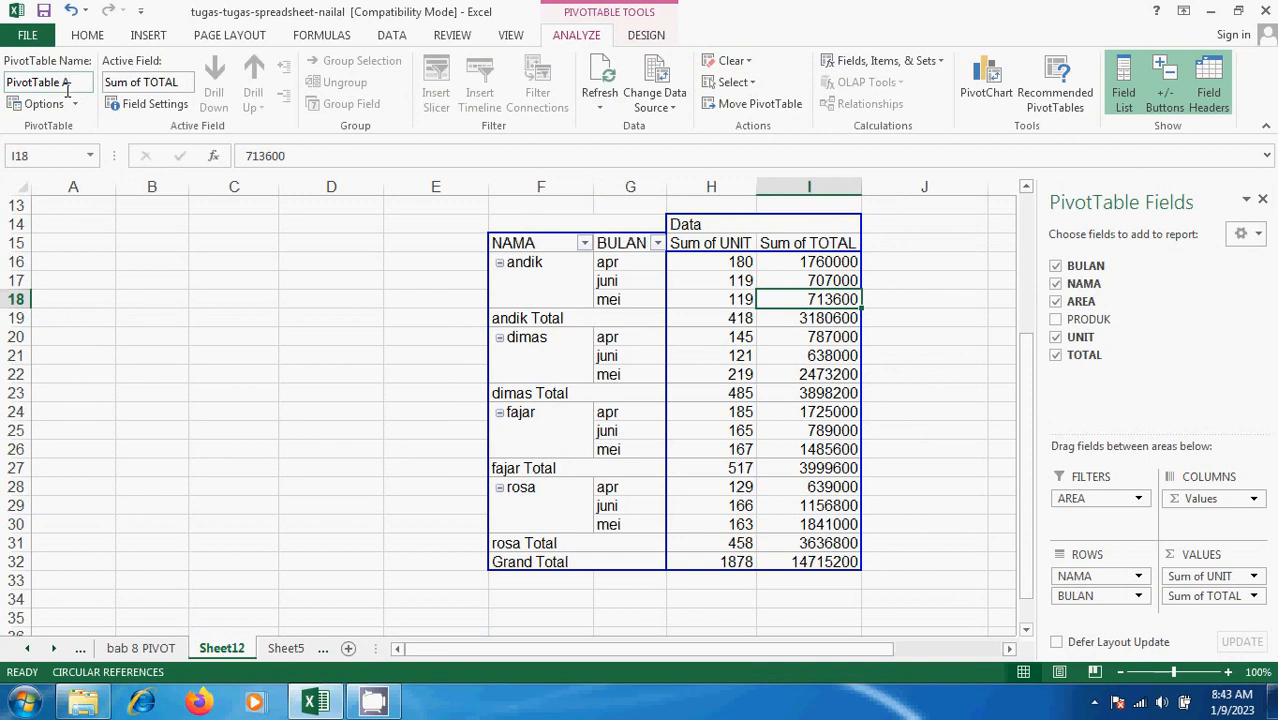
pyautogui.write('O')
pyautogui.click(205, 280)
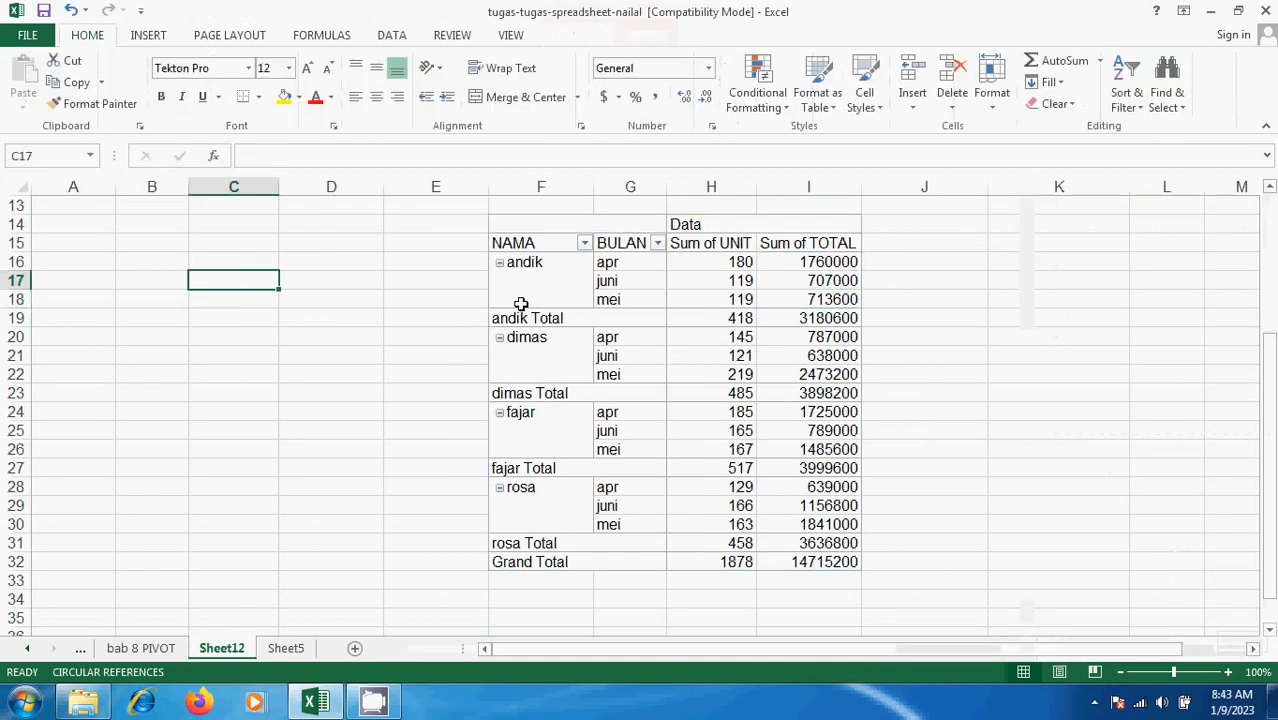
pyautogui.click(716, 340)
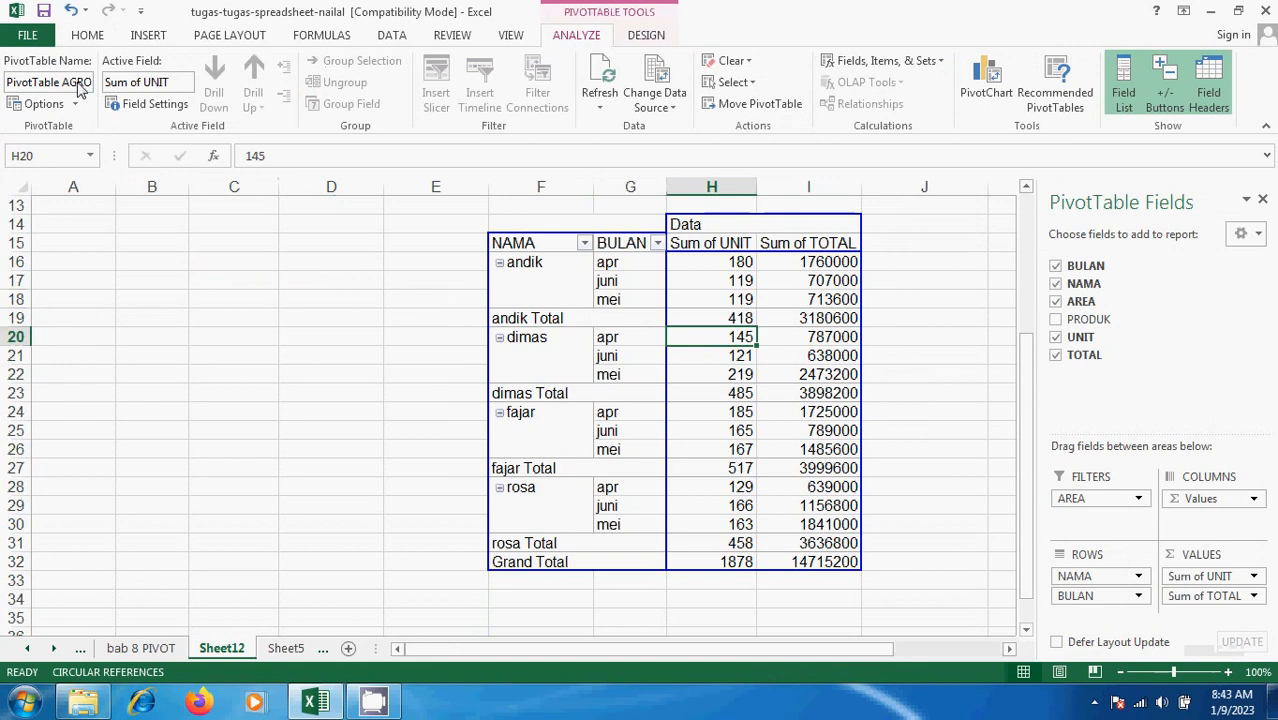
pyautogui.click(802, 376)
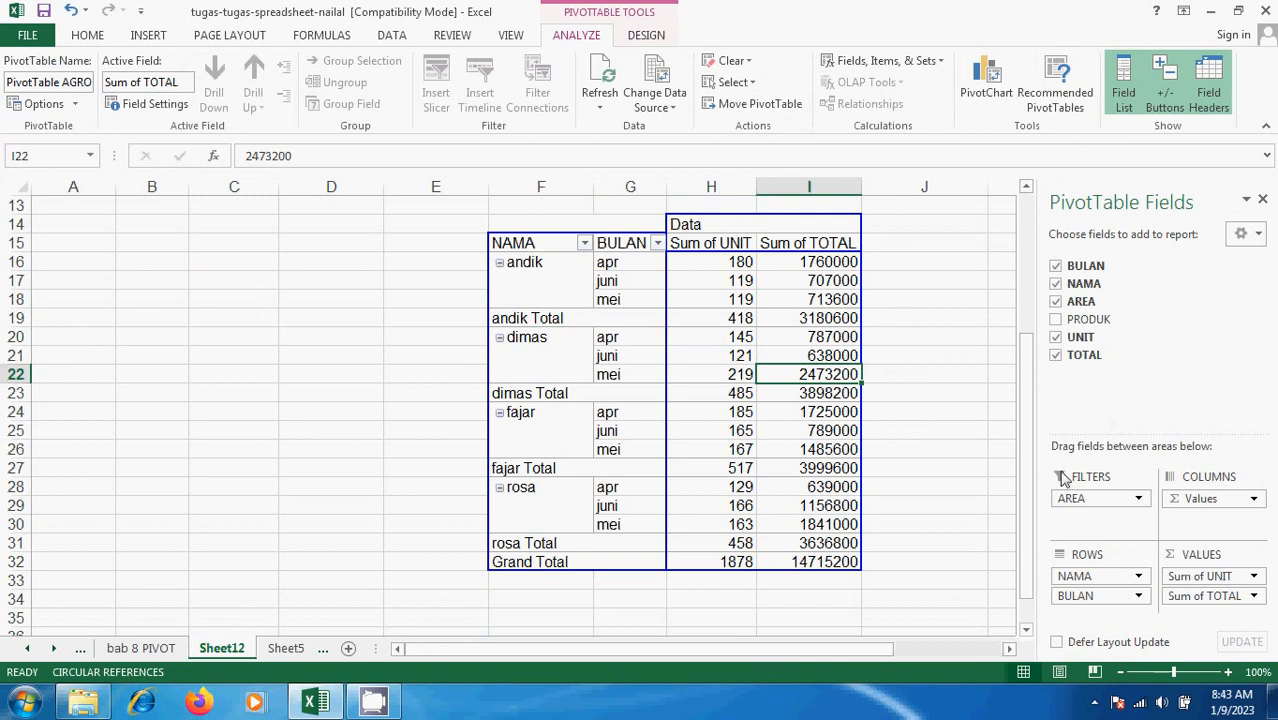
# Step: Rename the NAMA row field as NAMA SALES and dismiss the circular reference warning
pyautogui.click(524, 246)
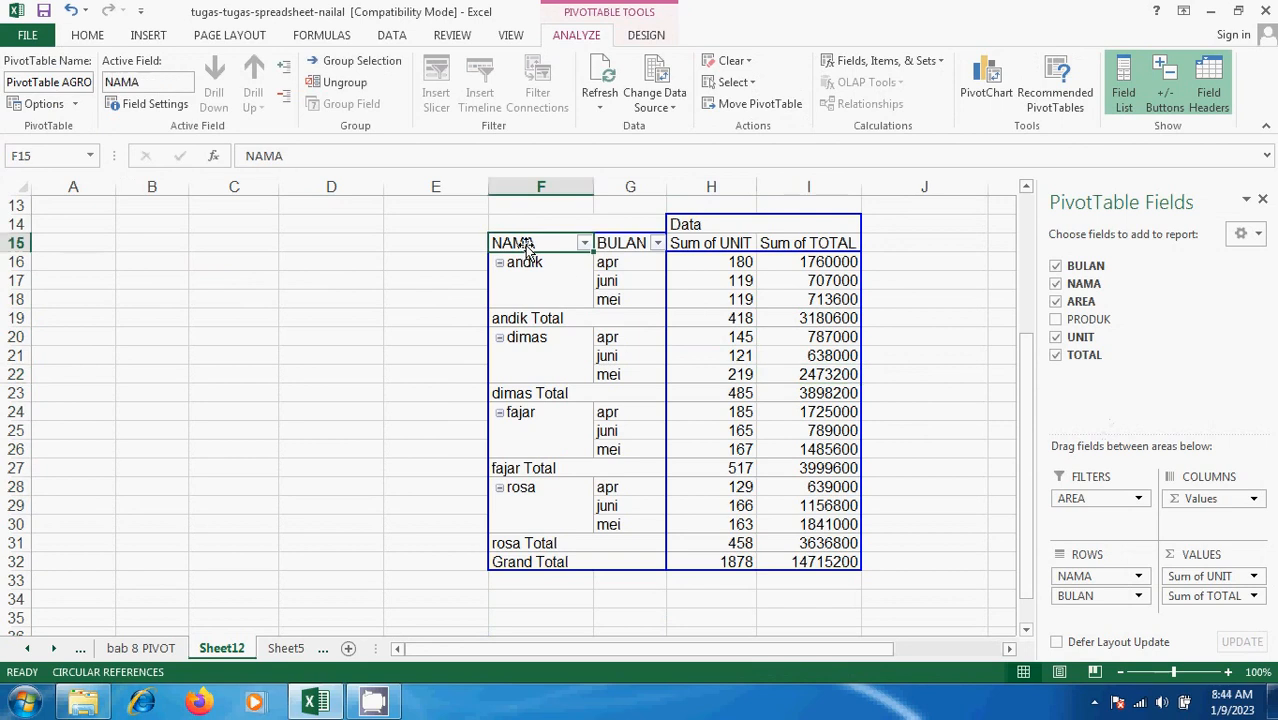
pyautogui.click(156, 82)
pyautogui.click(157, 82)
pyautogui.click(570, 337)
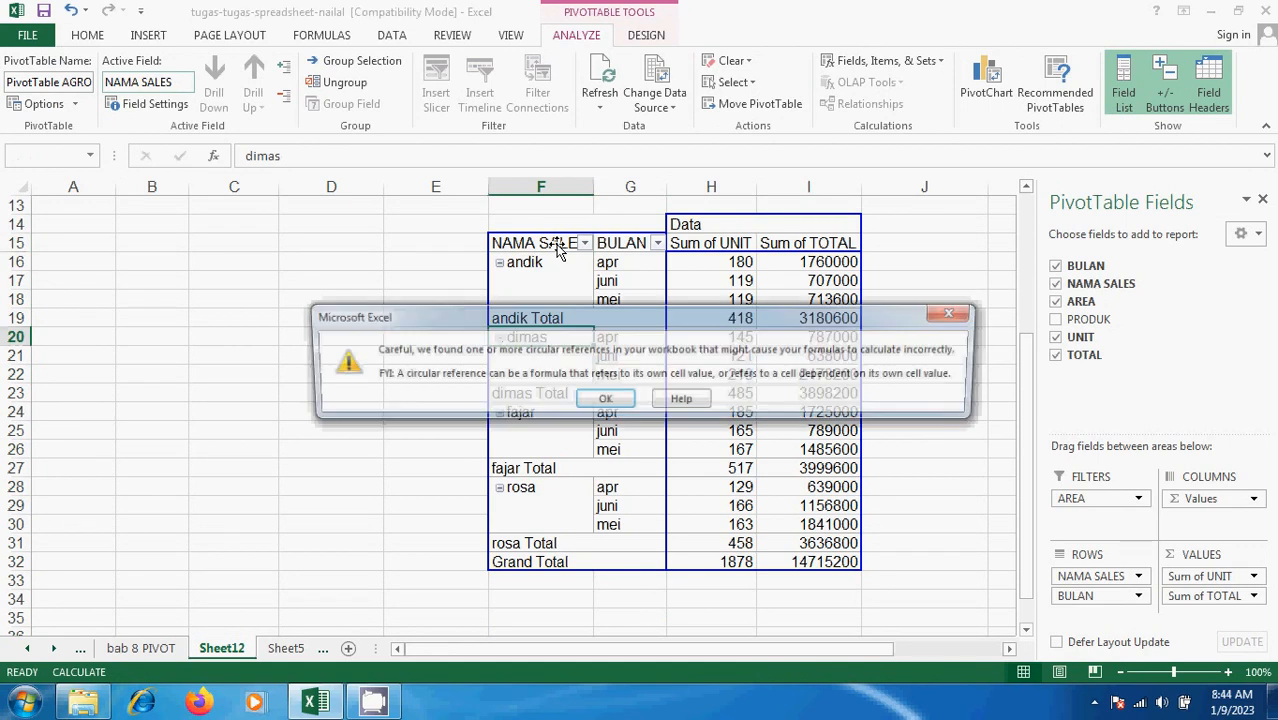
pyautogui.click(603, 401)
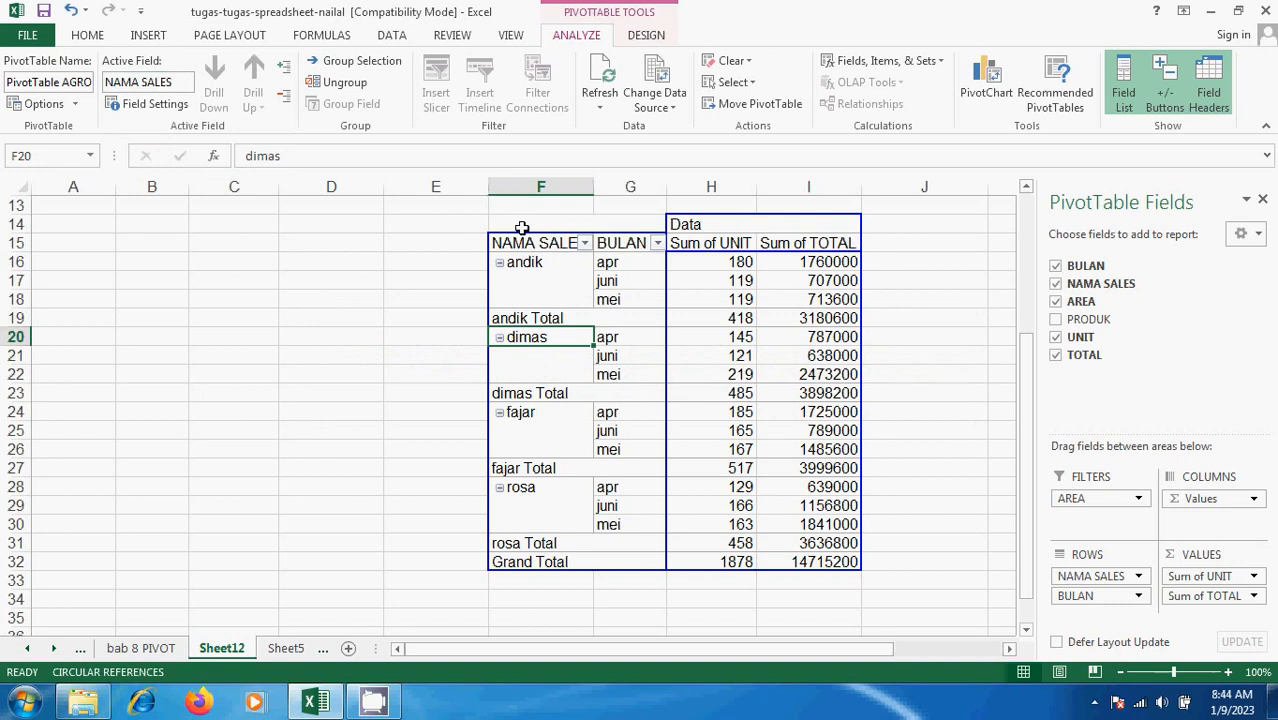
# Step: Change the Grand Total row label in cell F32 to Grand Total SEMUA
pyautogui.click(585, 564)
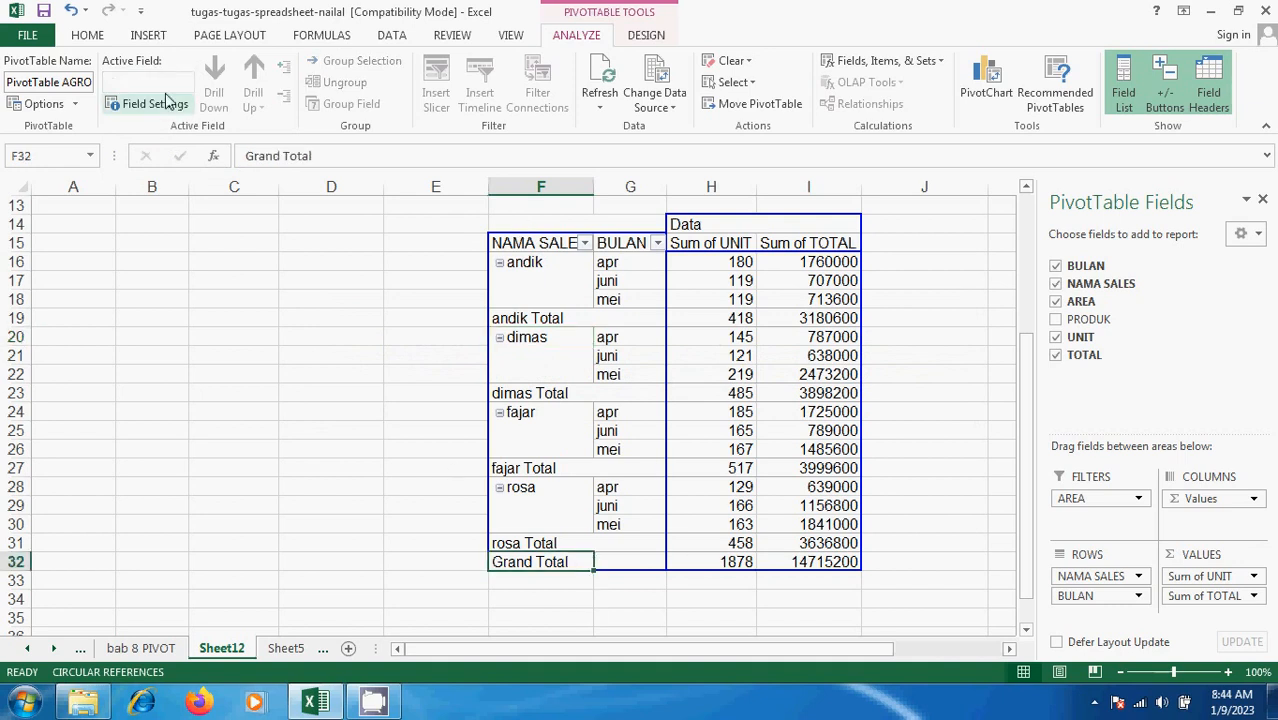
pyautogui.doubleClick(543, 562)
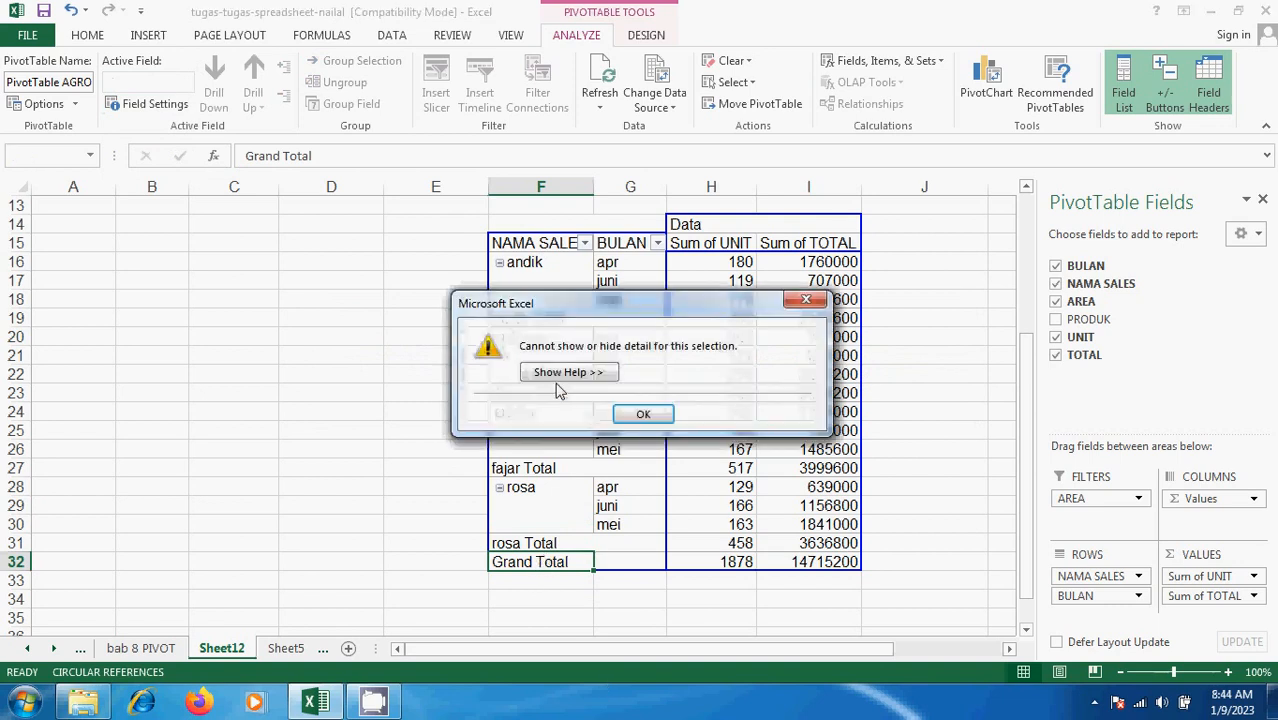
pyautogui.click(648, 412)
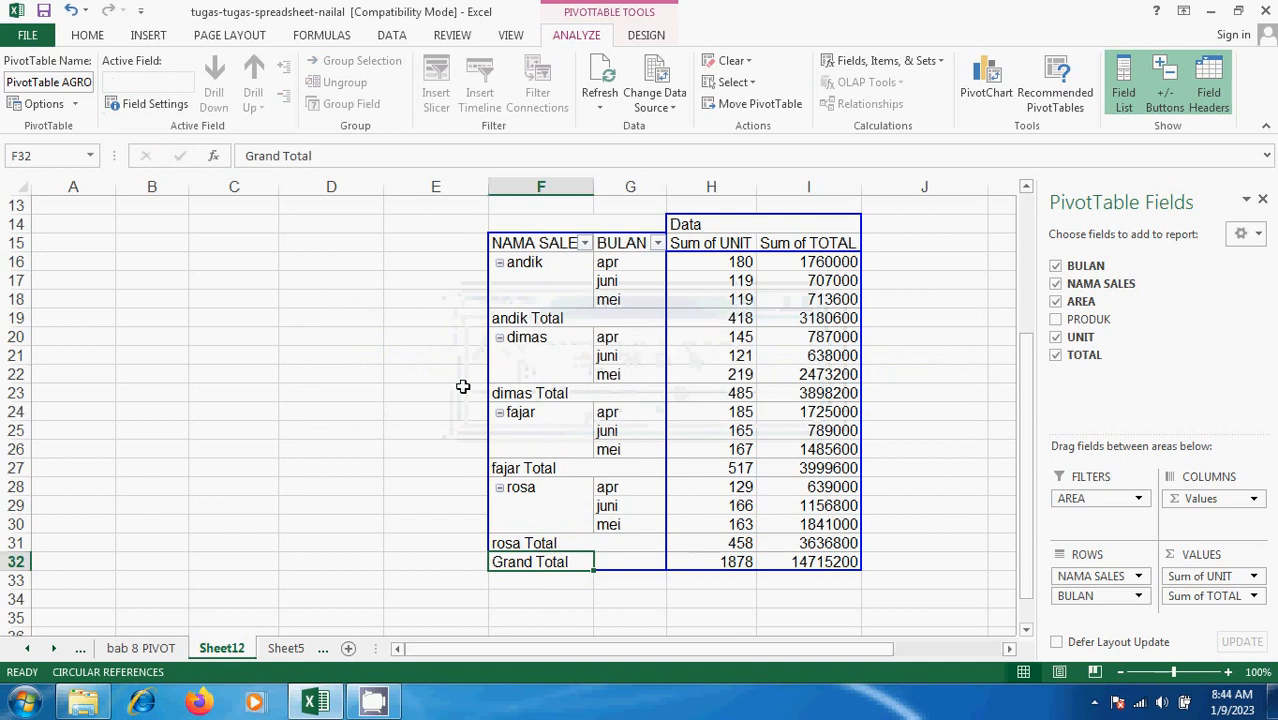
pyautogui.click(344, 155)
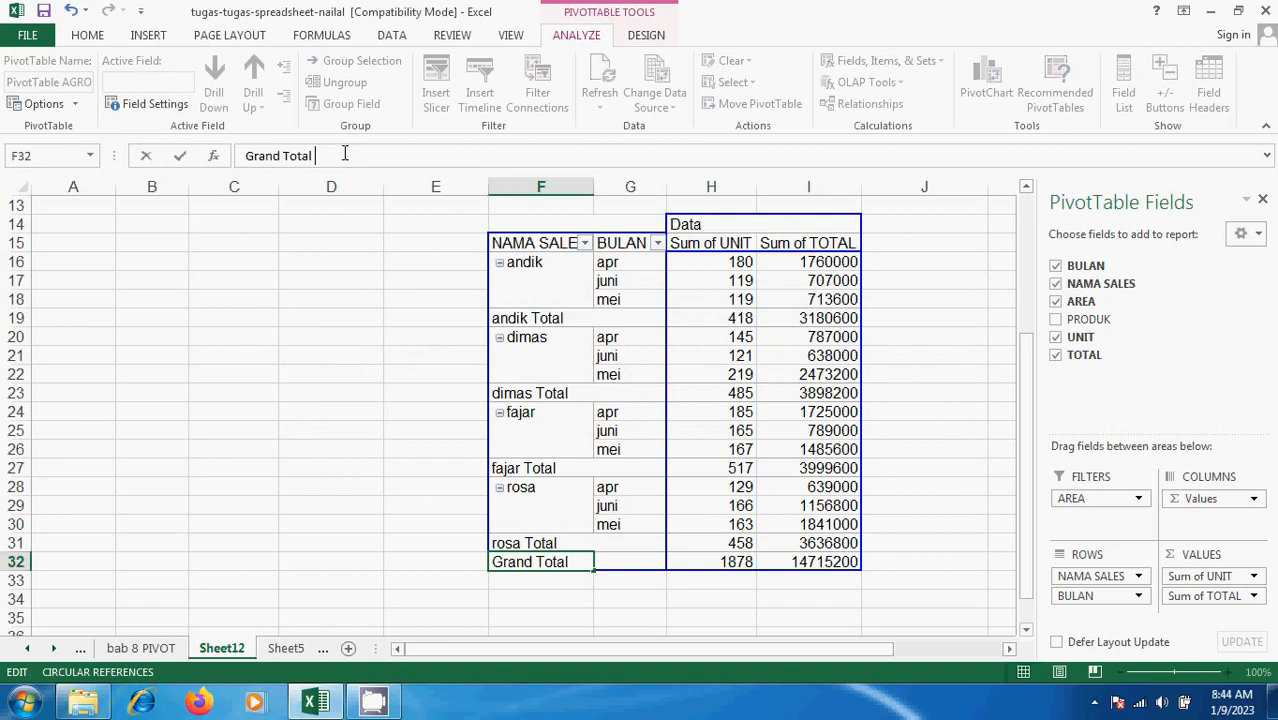
pyautogui.write('SEMUA')
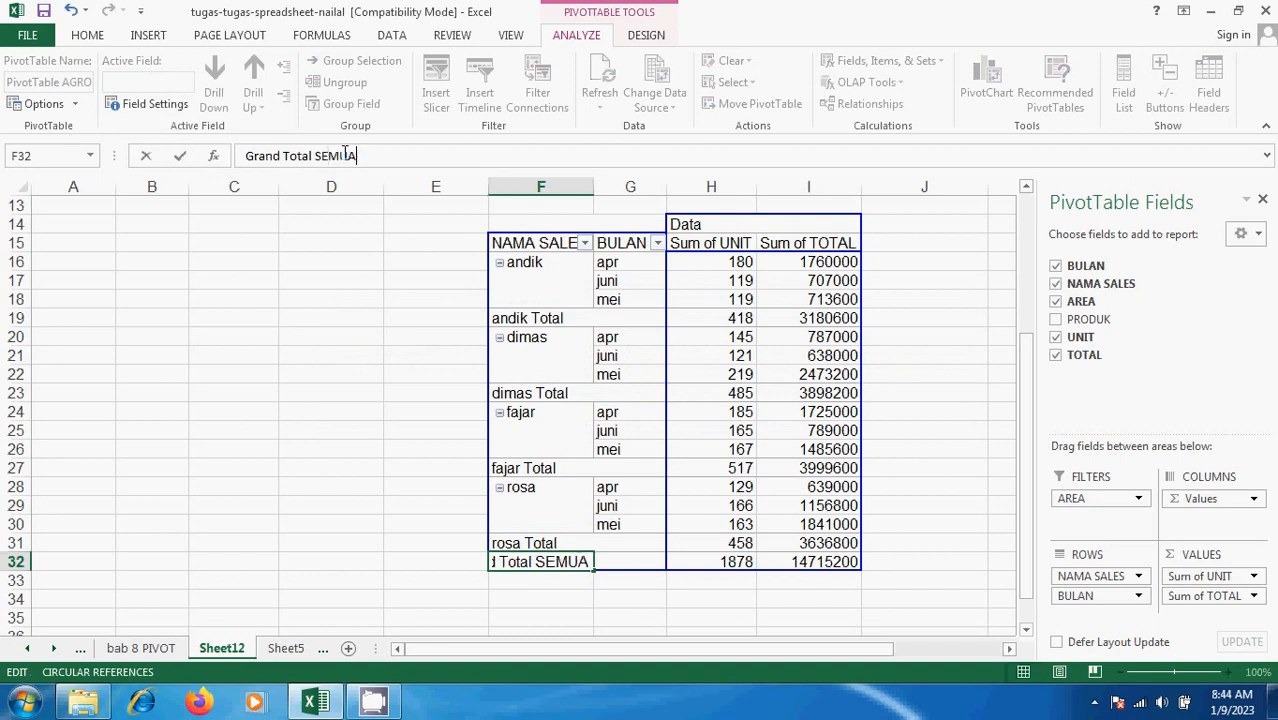
pyautogui.press('Return')
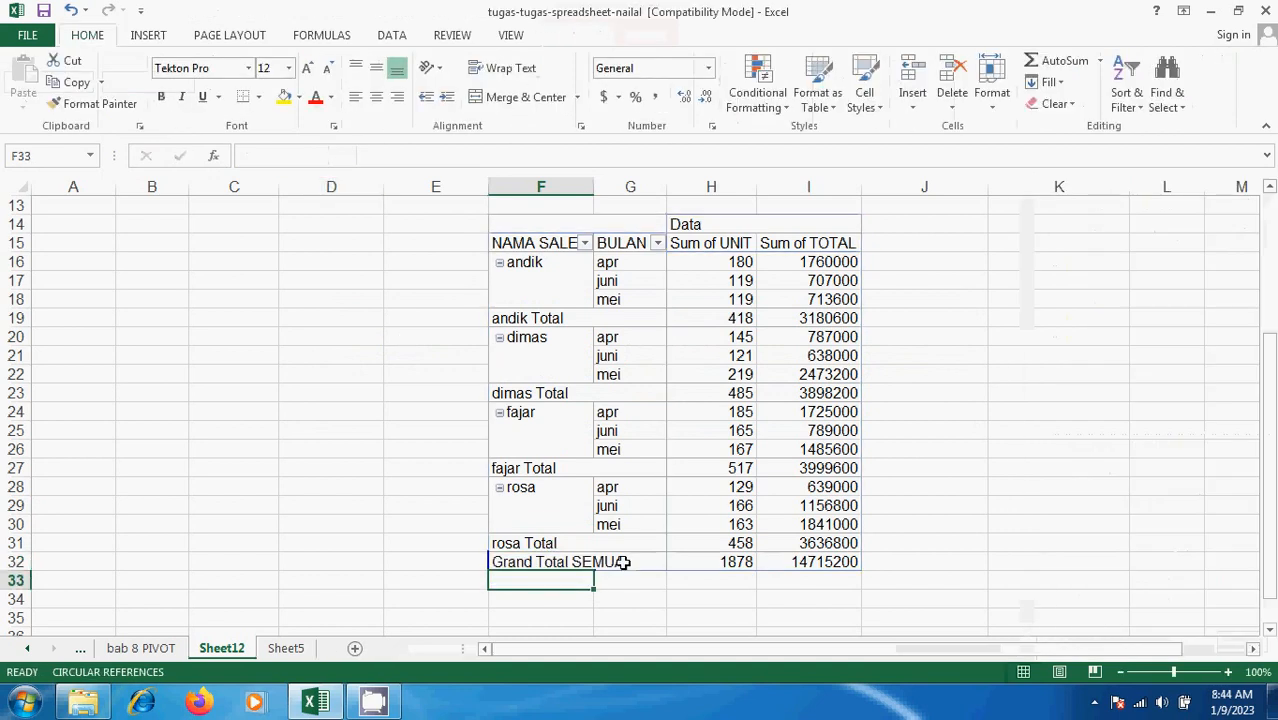
pyautogui.click(641, 561)
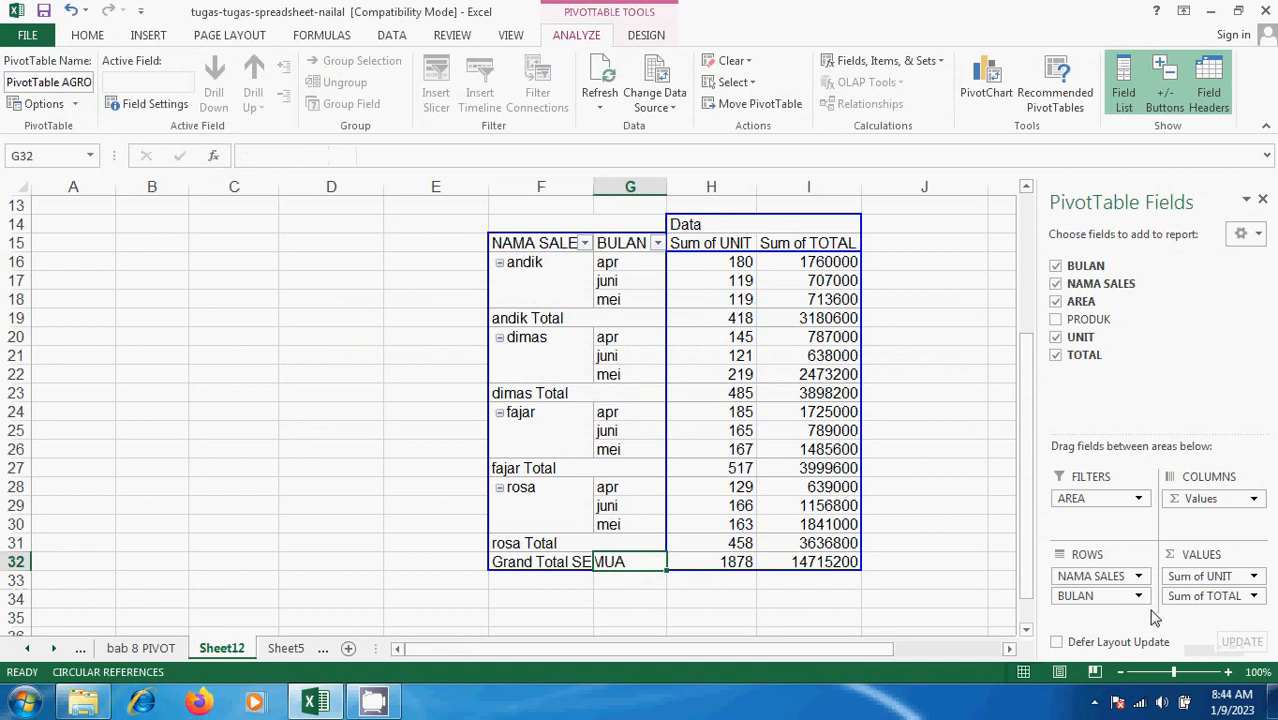
pyautogui.click(1254, 596)
pyautogui.click(1254, 597)
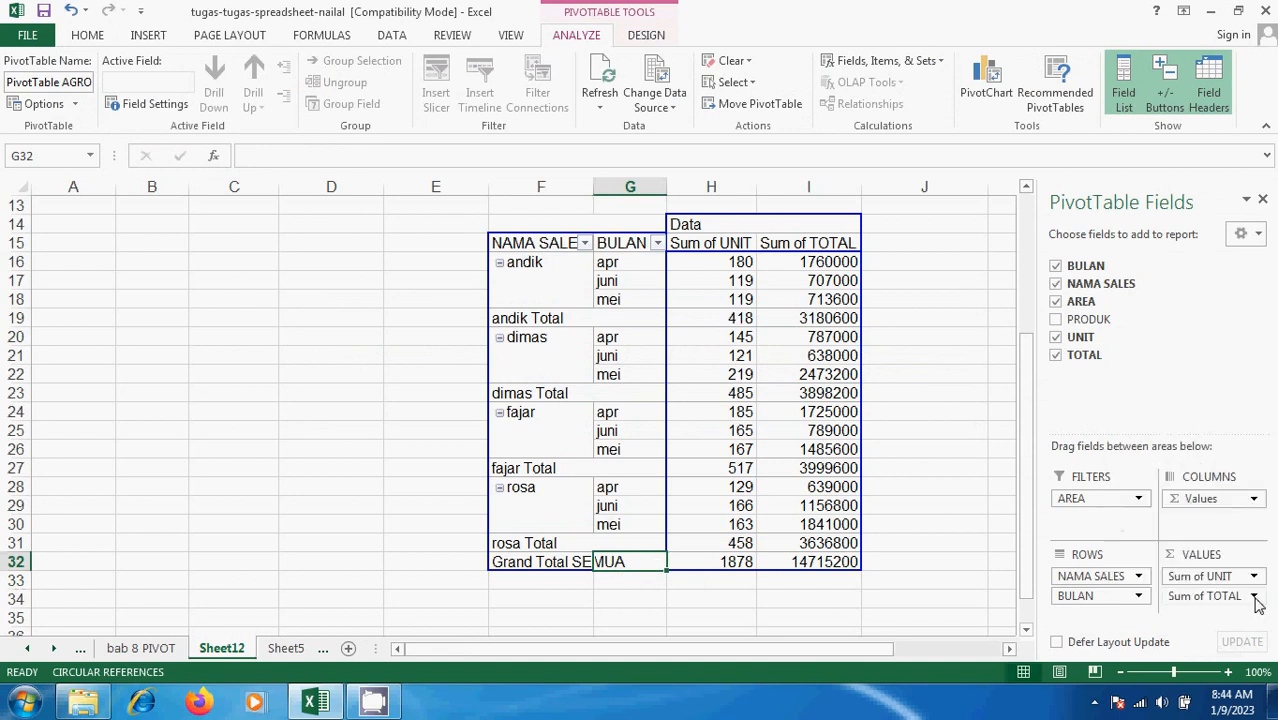
pyautogui.click(561, 566)
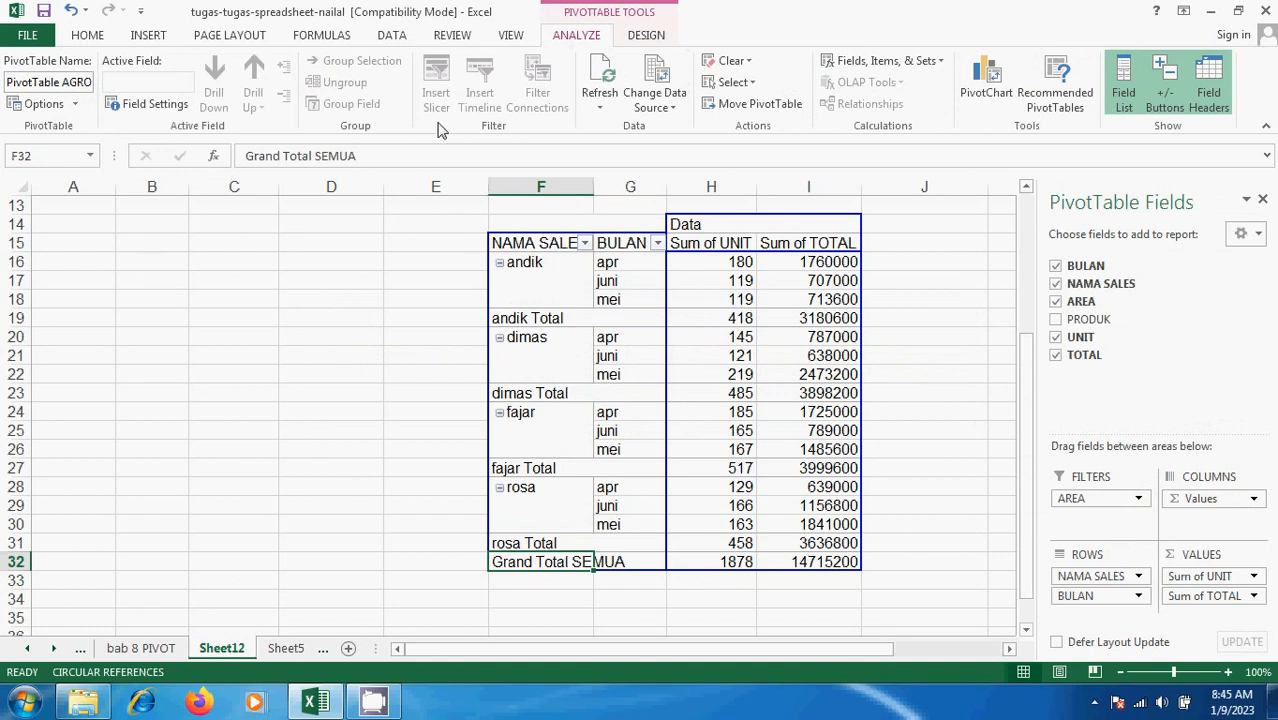
# Step: Clear everything from the PivotTable, look over the emptied layout, and undo the clearing
pyautogui.click(750, 62)
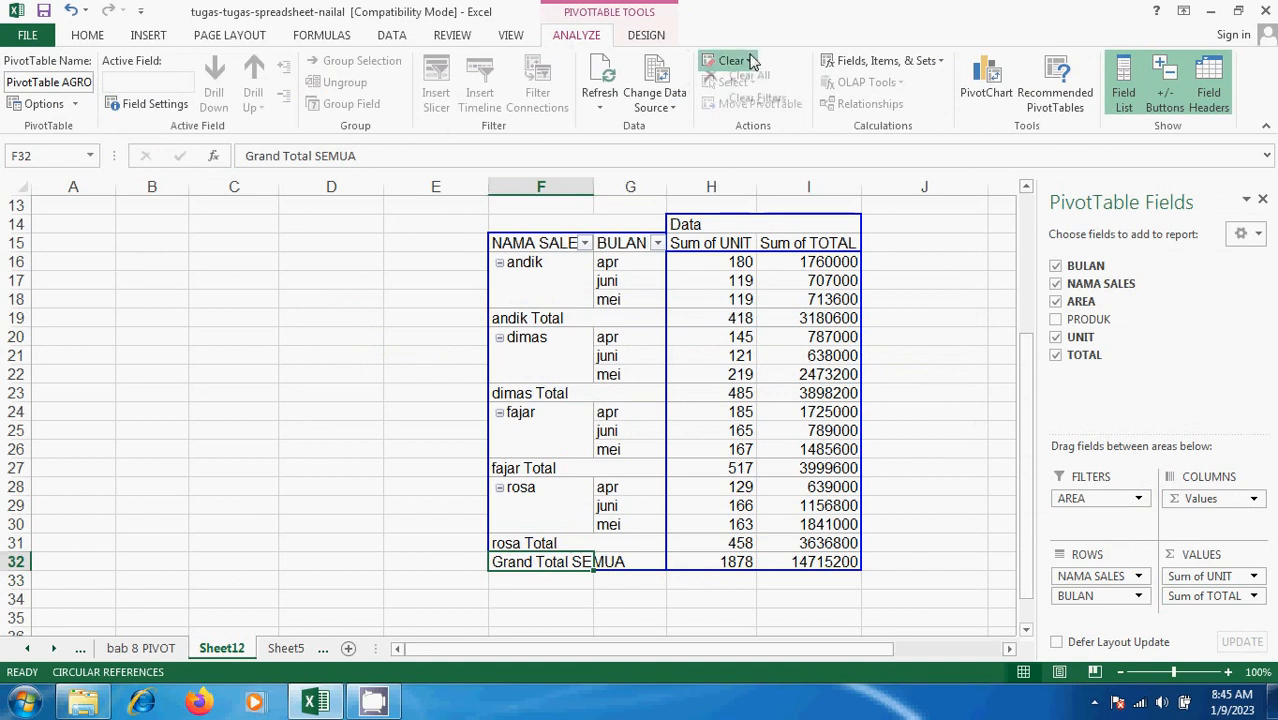
pyautogui.click(775, 88)
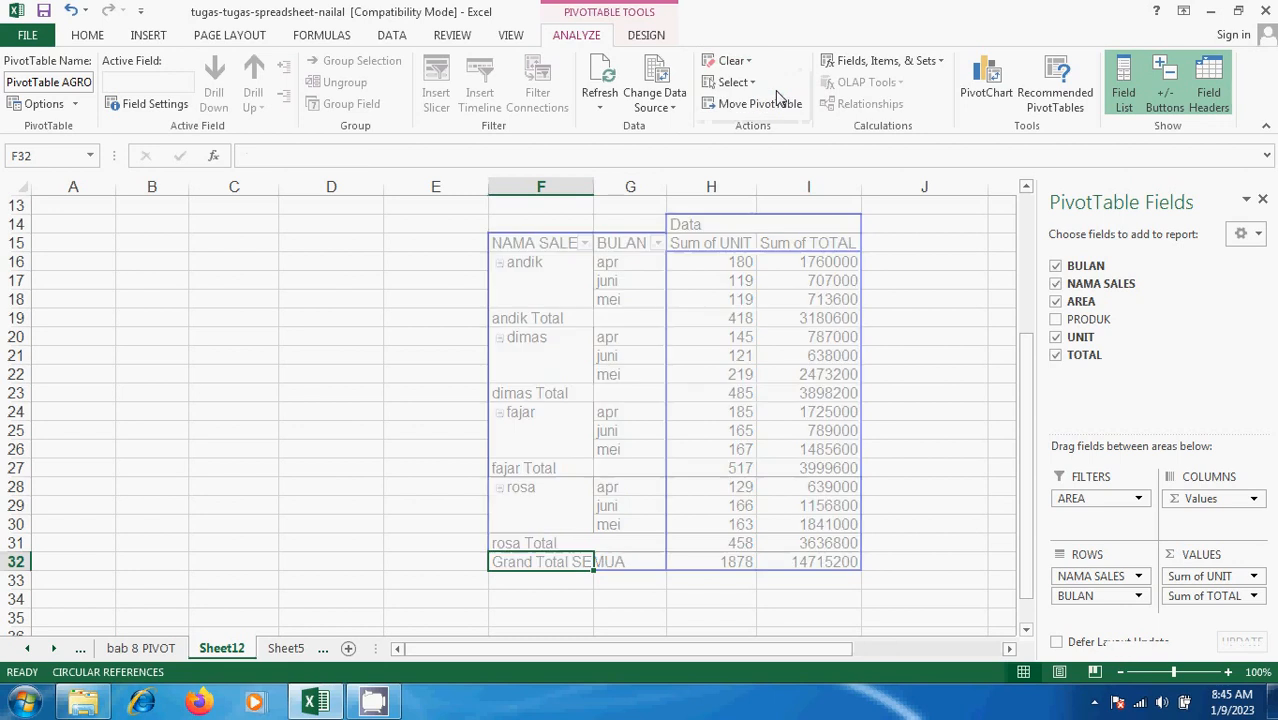
pyautogui.scroll(3, 782, 404)
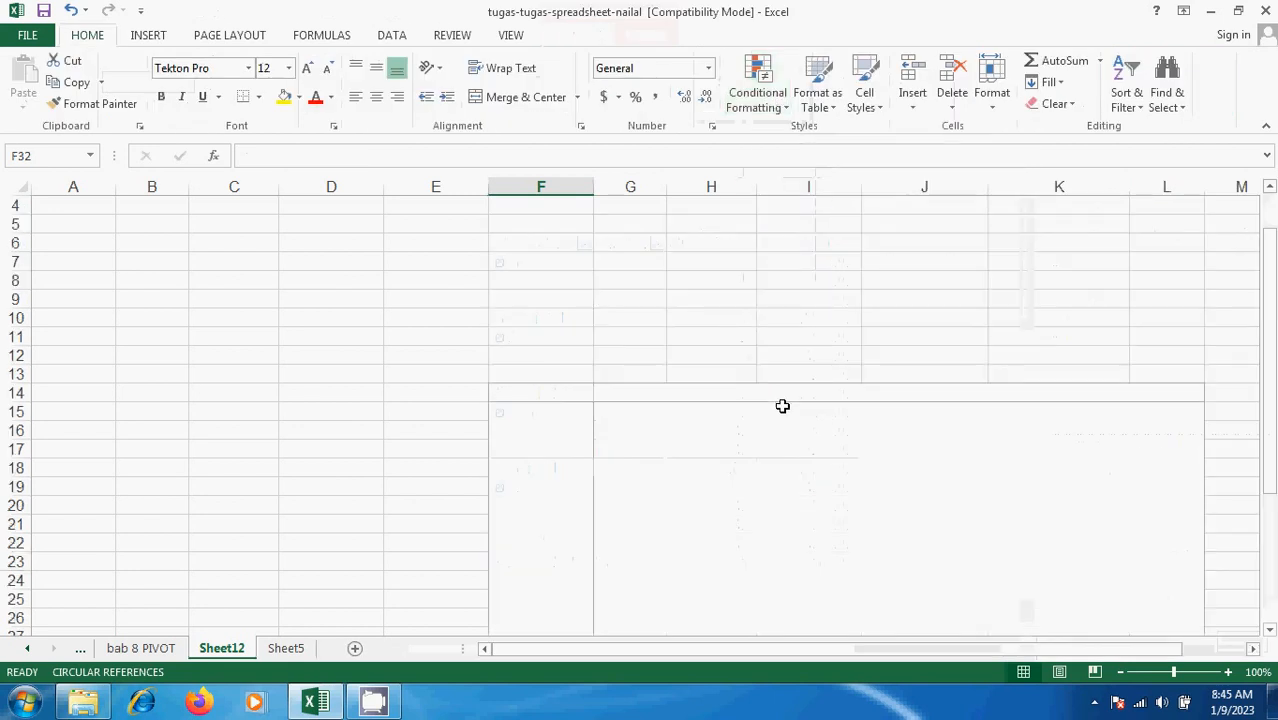
pyautogui.scroll(-2, 775, 400)
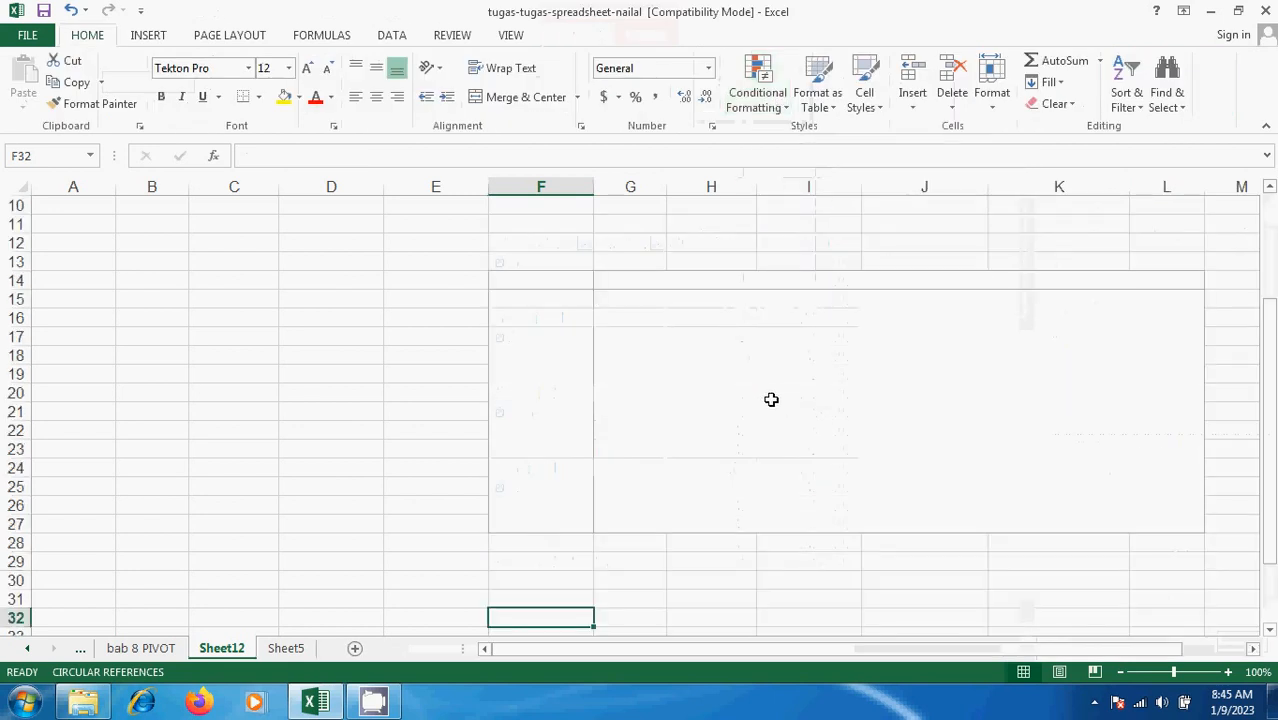
pyautogui.click(71, 9)
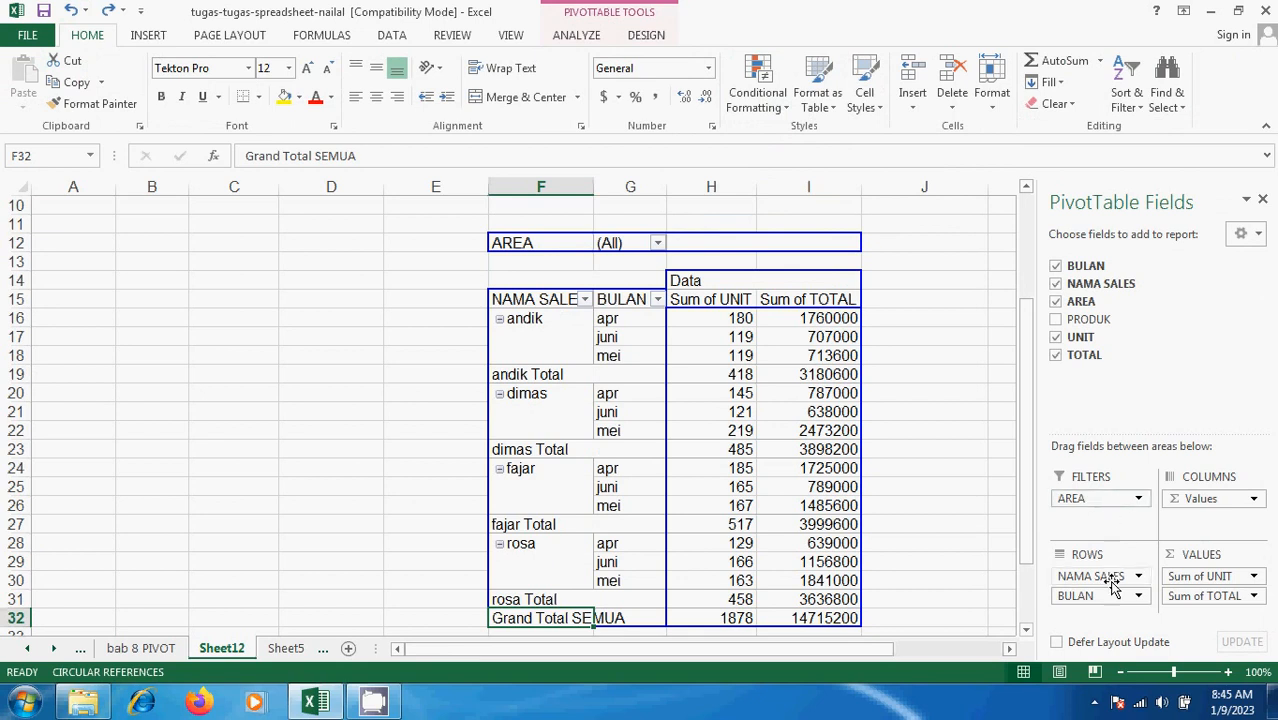
# Step: Make BULAN the report filter and AREA the row field under NAMA SALES, and view the BULAN filter's choices without changing them
pyautogui.moveTo(1104, 596); pyautogui.dragTo(1122, 617)
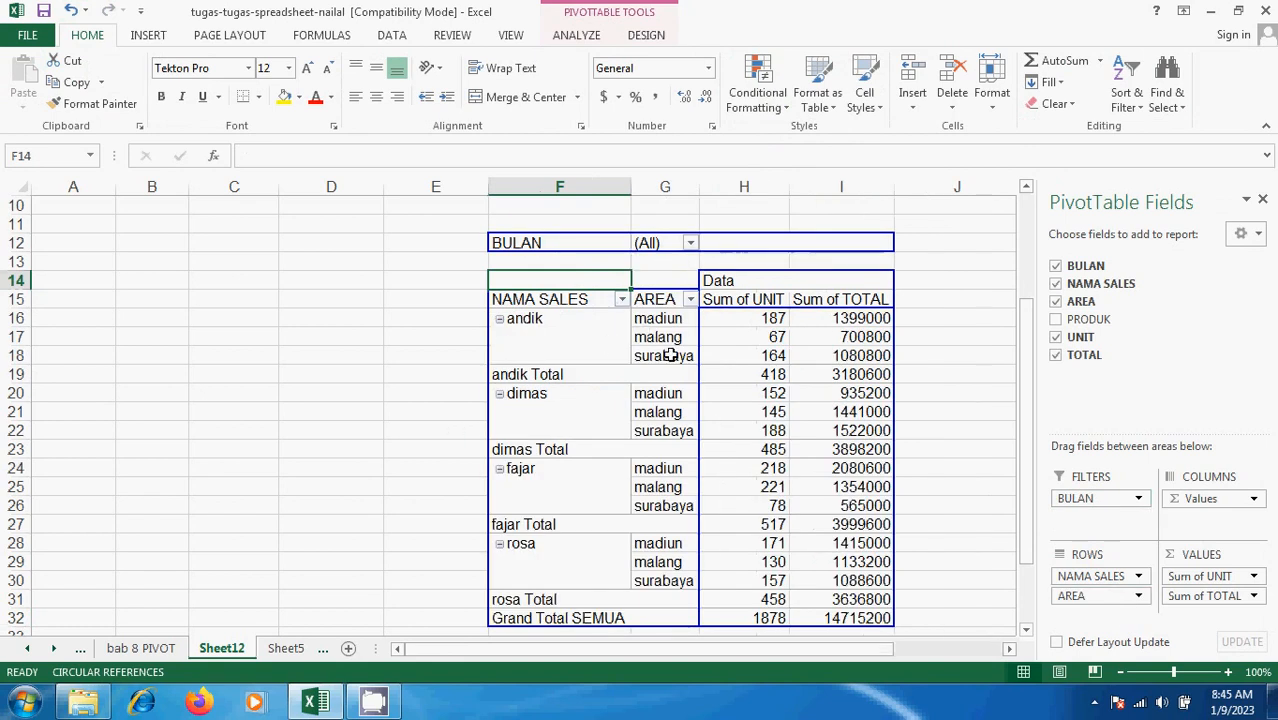
pyautogui.click(690, 243)
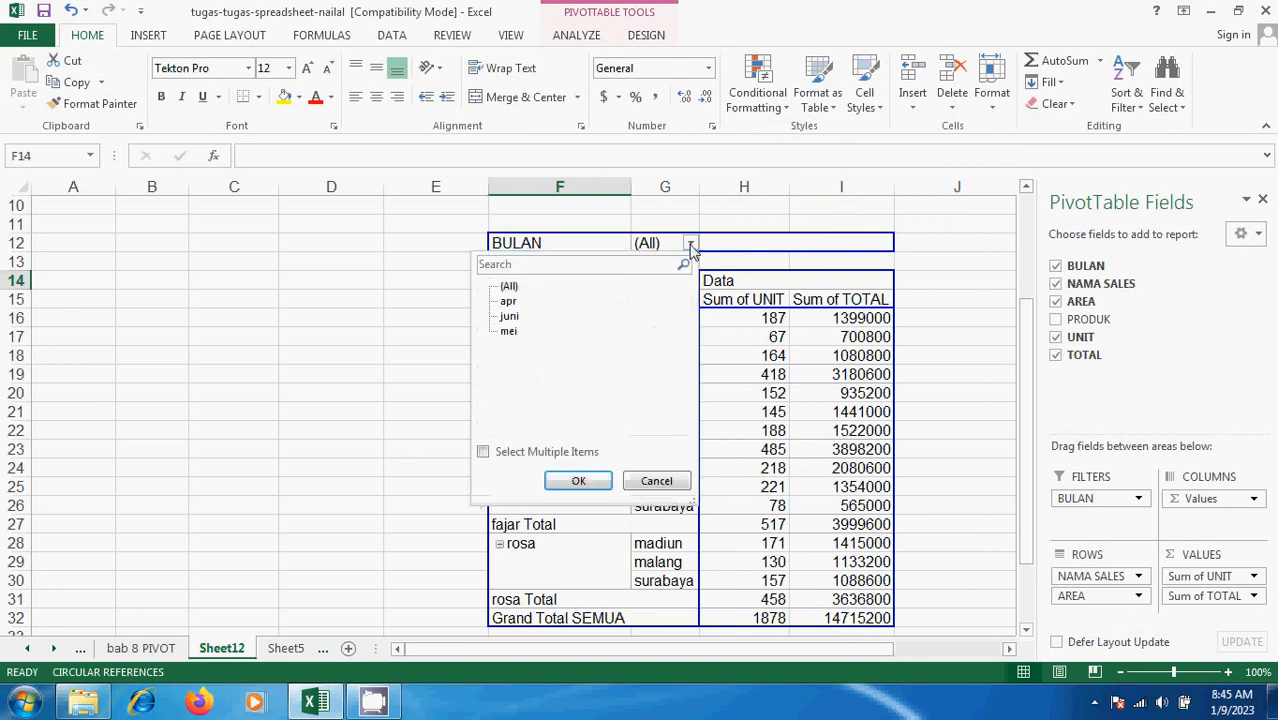
pyautogui.click(650, 481)
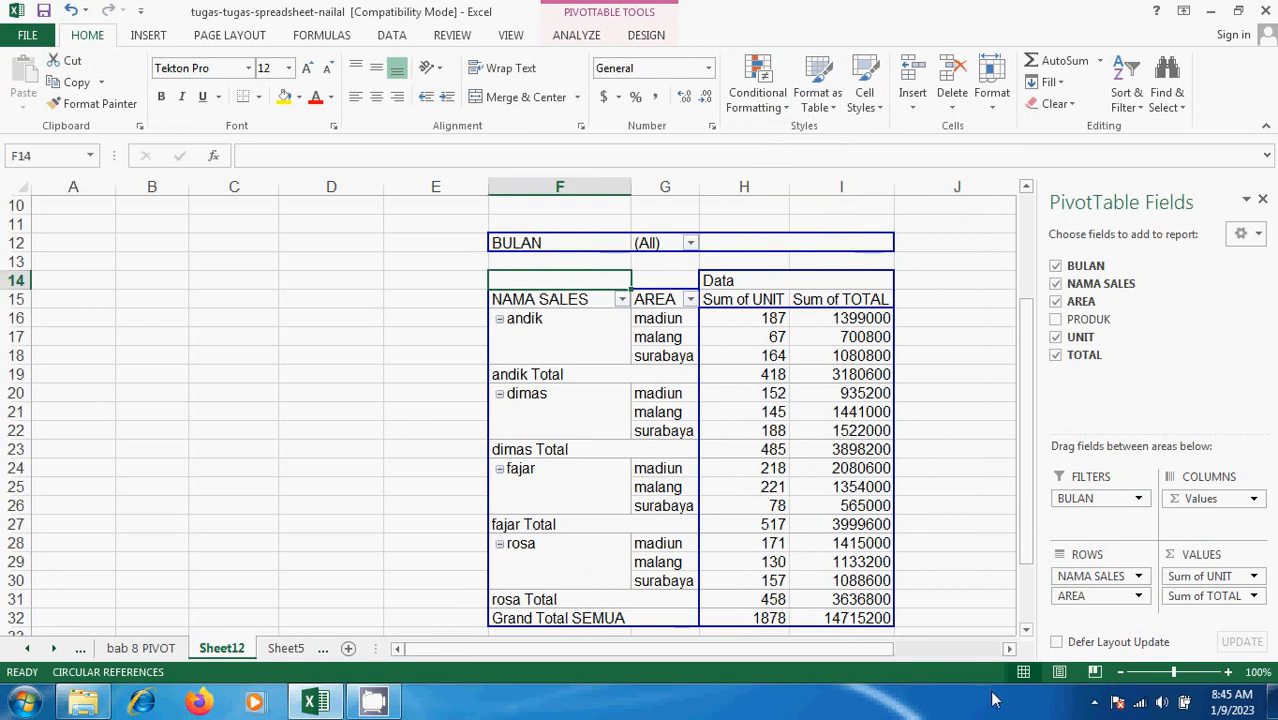
pyautogui.click(1094, 703)
pyautogui.rightClick(1093, 576)
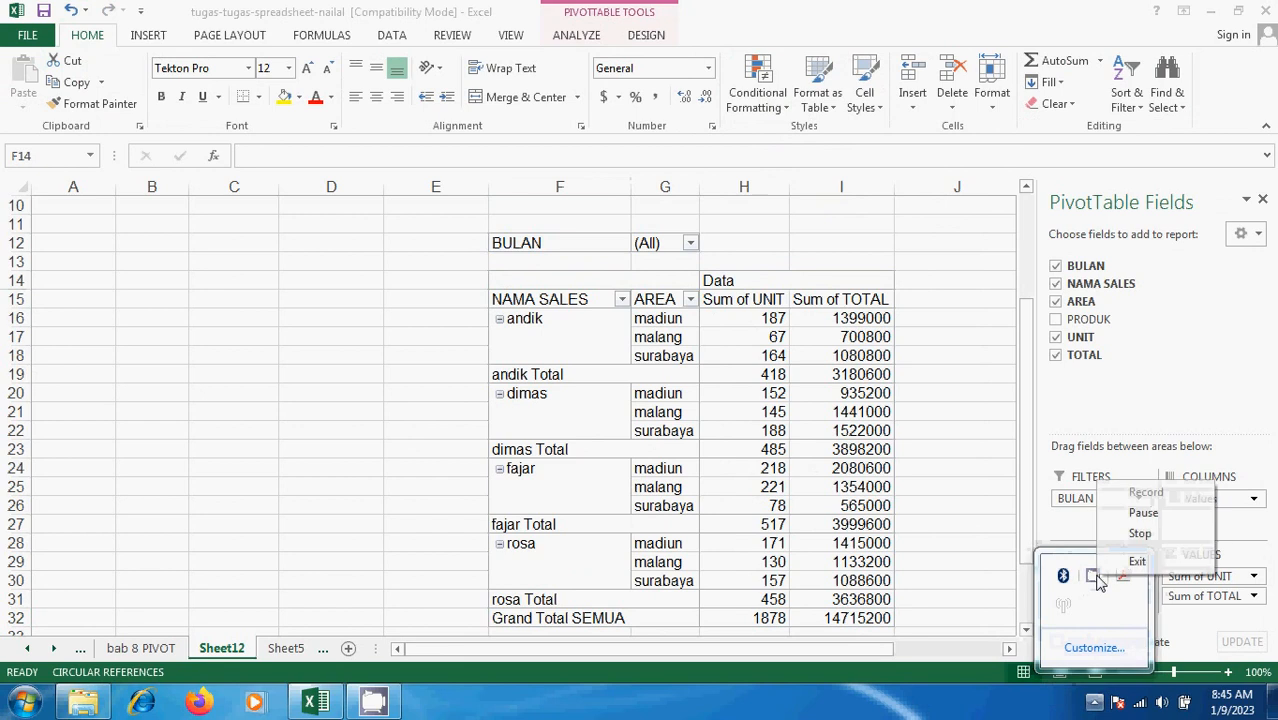